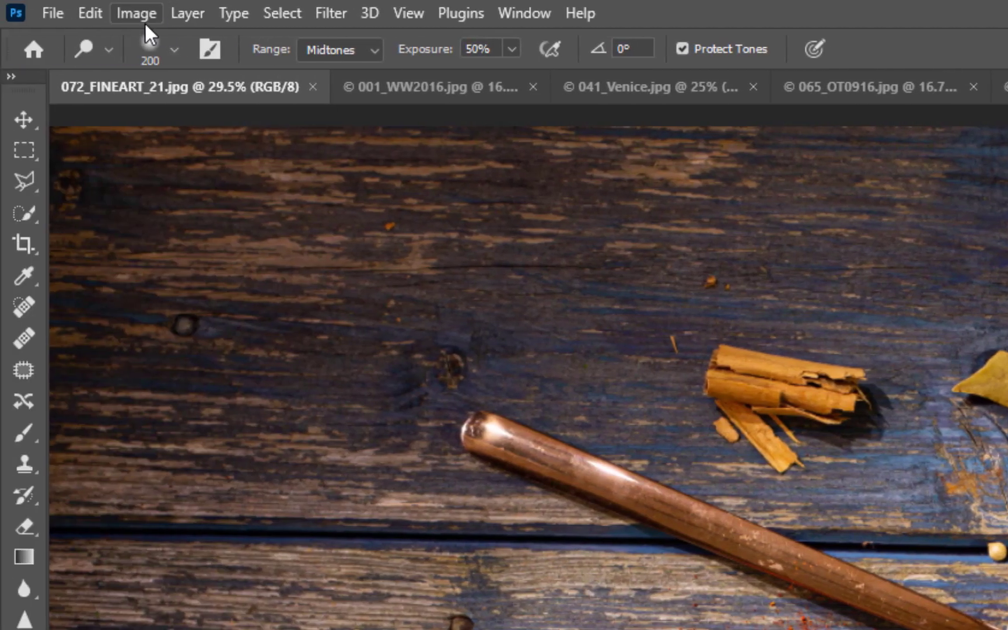
left_click(138, 13)
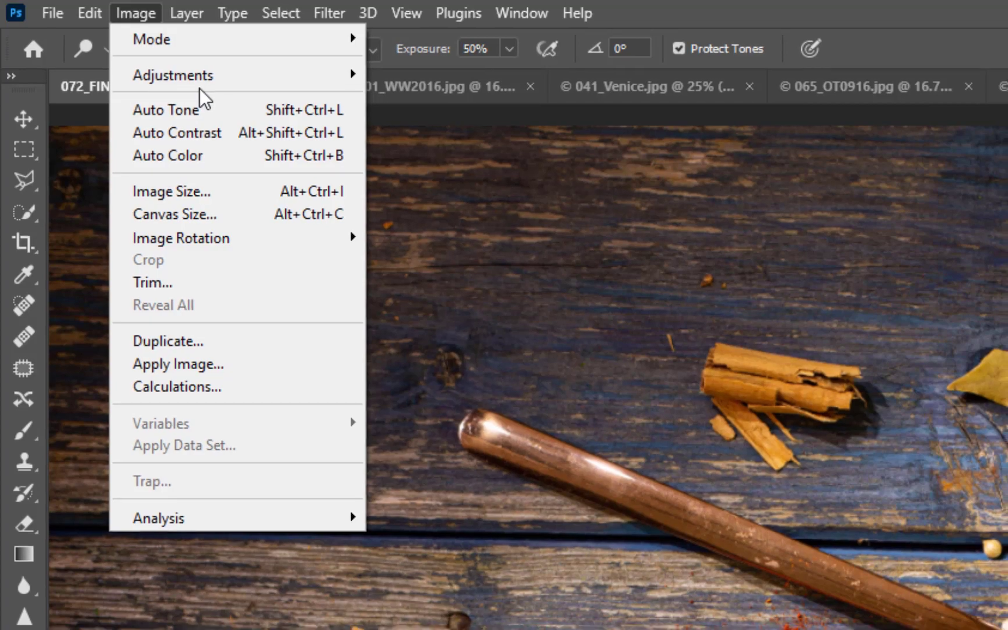
mouse_move(581, 13)
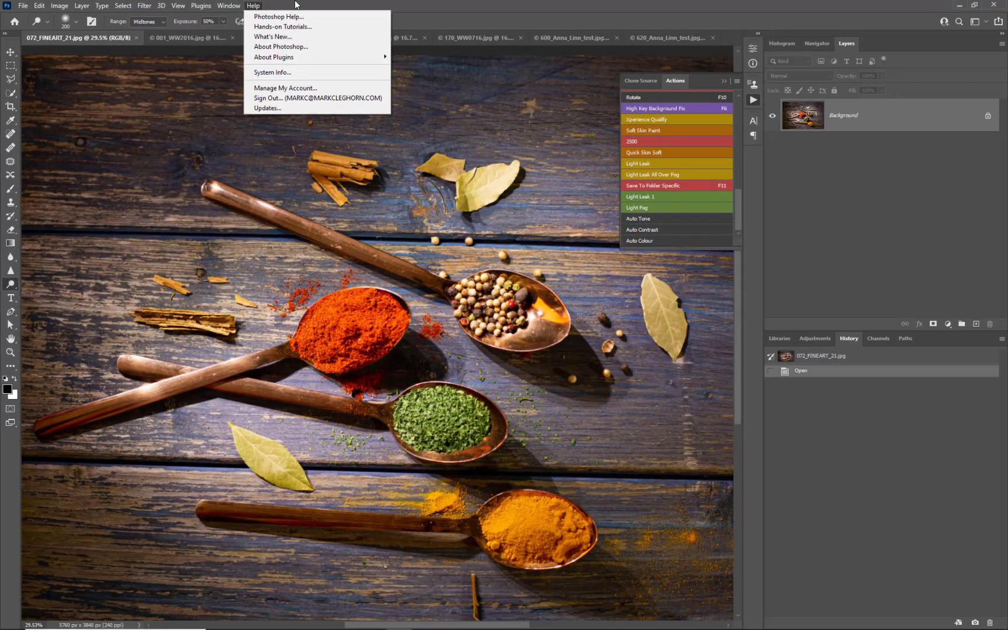
left_click(295, 5)
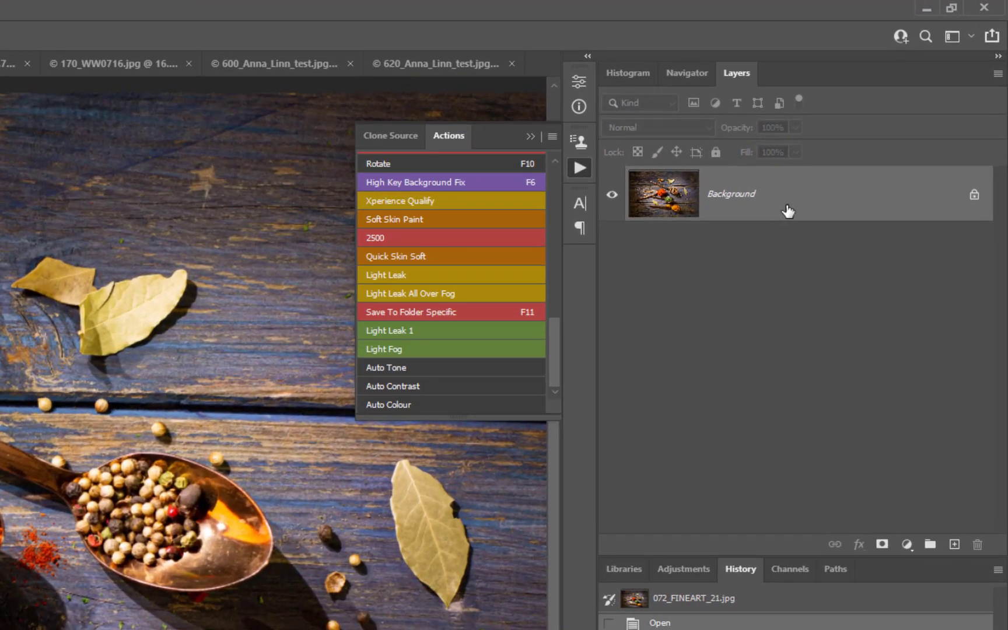
- Duplicate the Background layer, duplicate that copy, and make a third duplicate named Auto Tone
left_click_drag(805, 213, 956, 543)
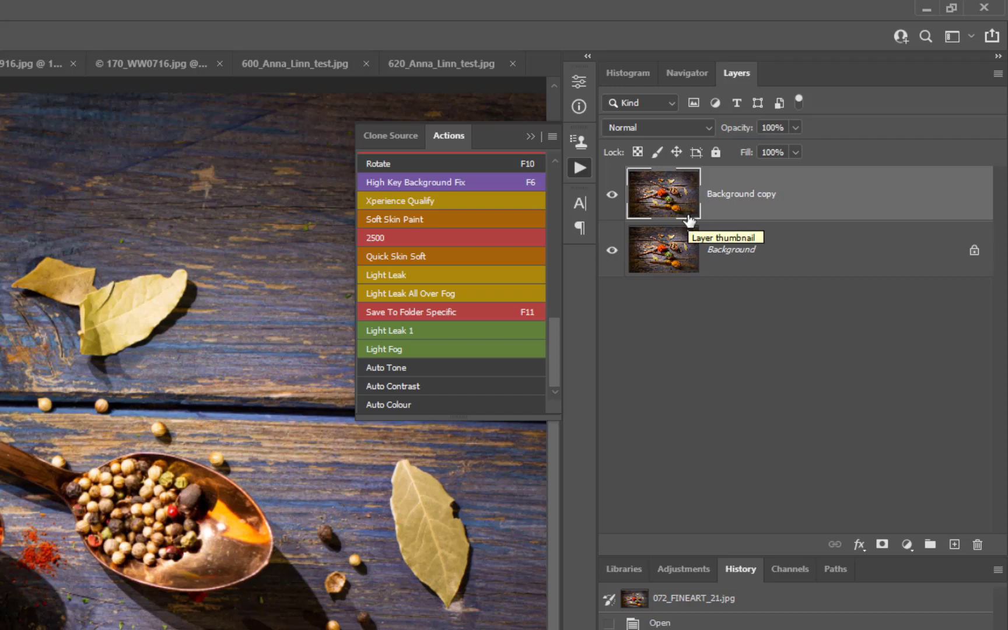
key("ctrl+j")
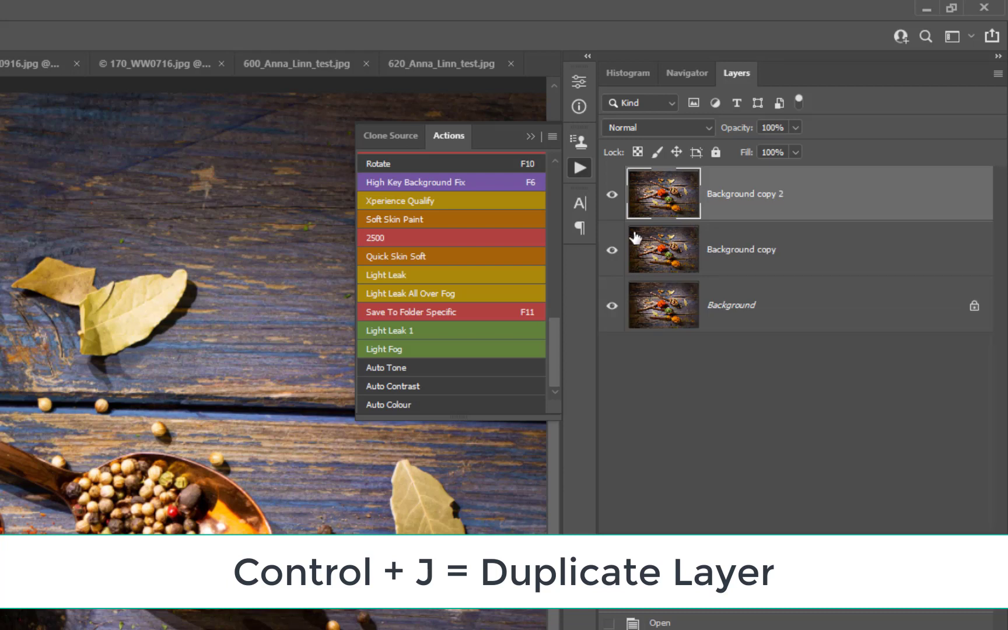
right_click(821, 201)
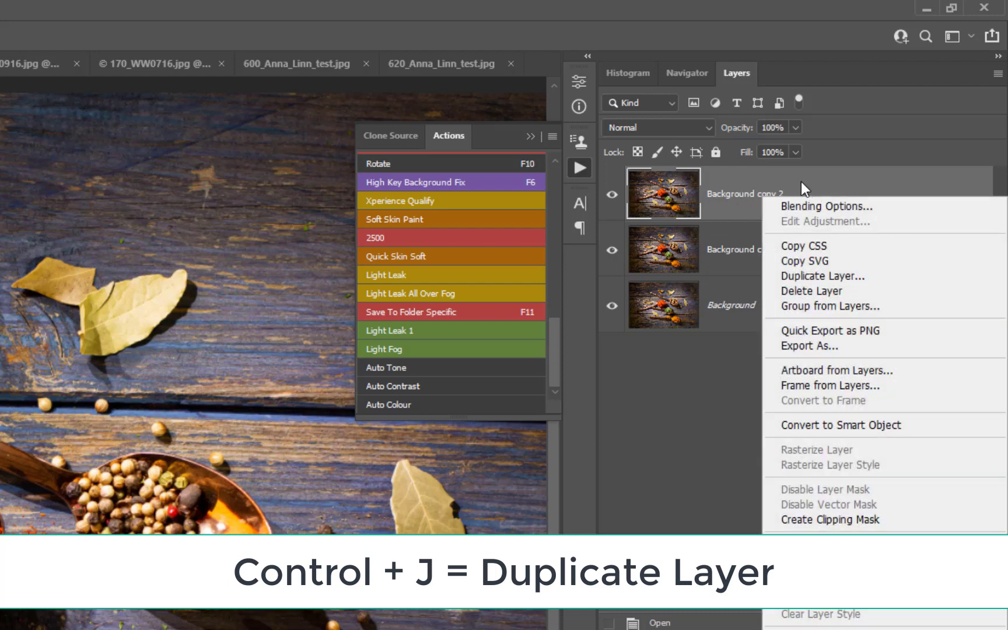
left_click(799, 276)
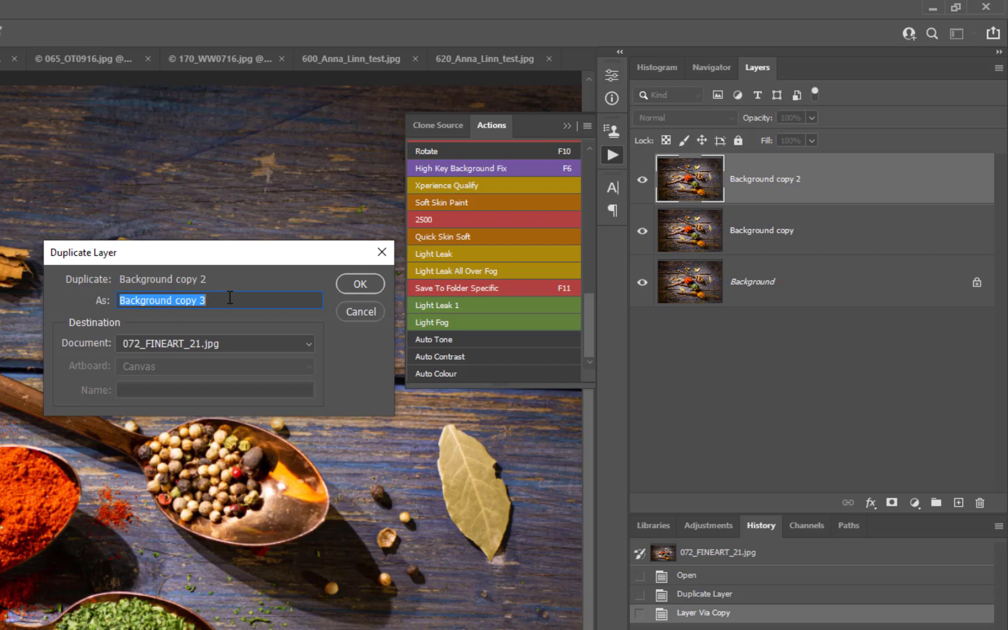
type("Auto Tone")
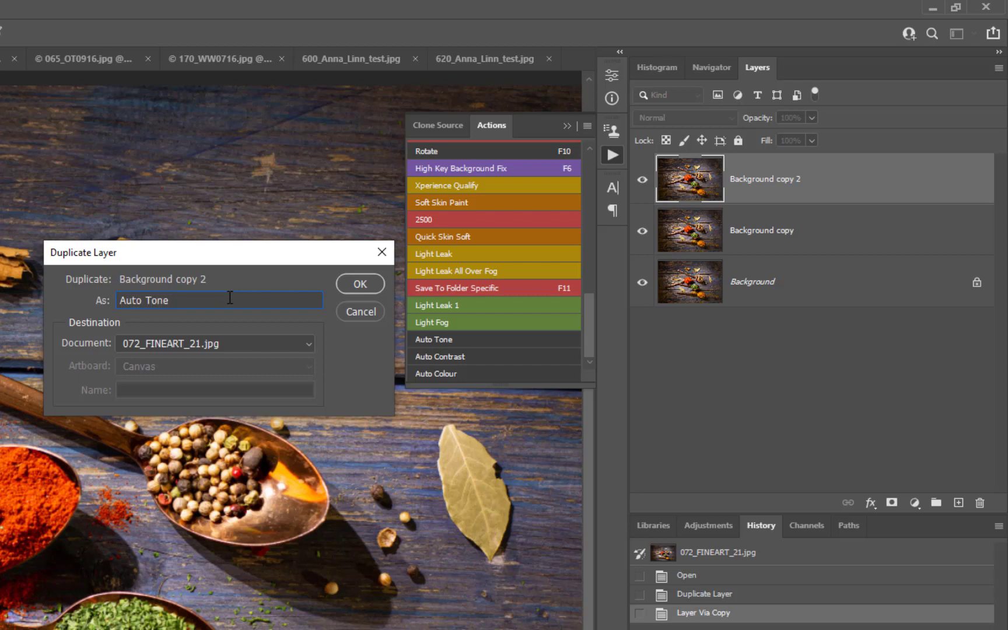
left_click(356, 284)
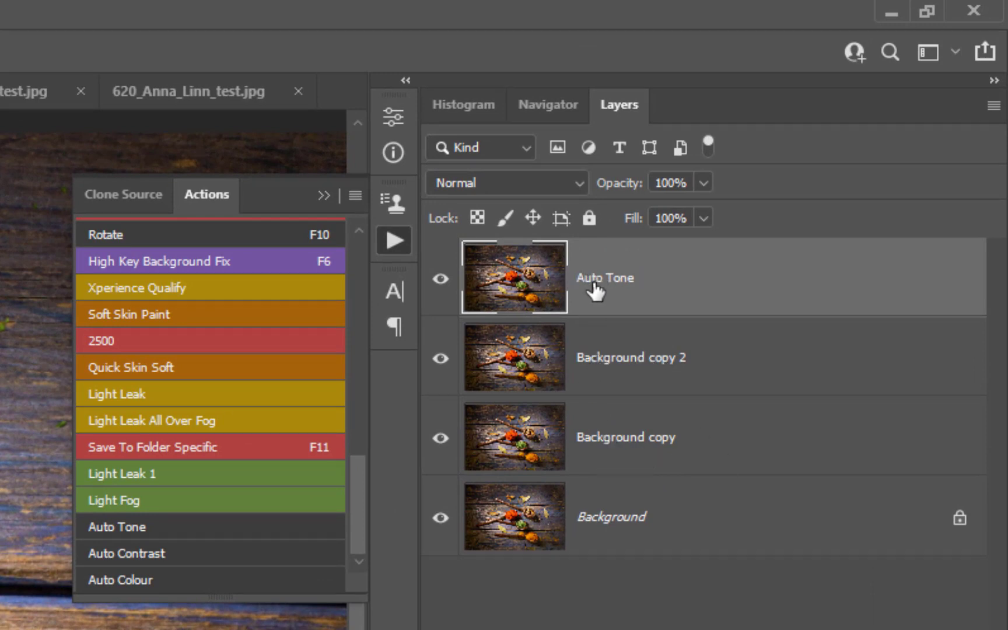
- Rename the Background copy 2 layer as Auto Colour
left_click(595, 370)
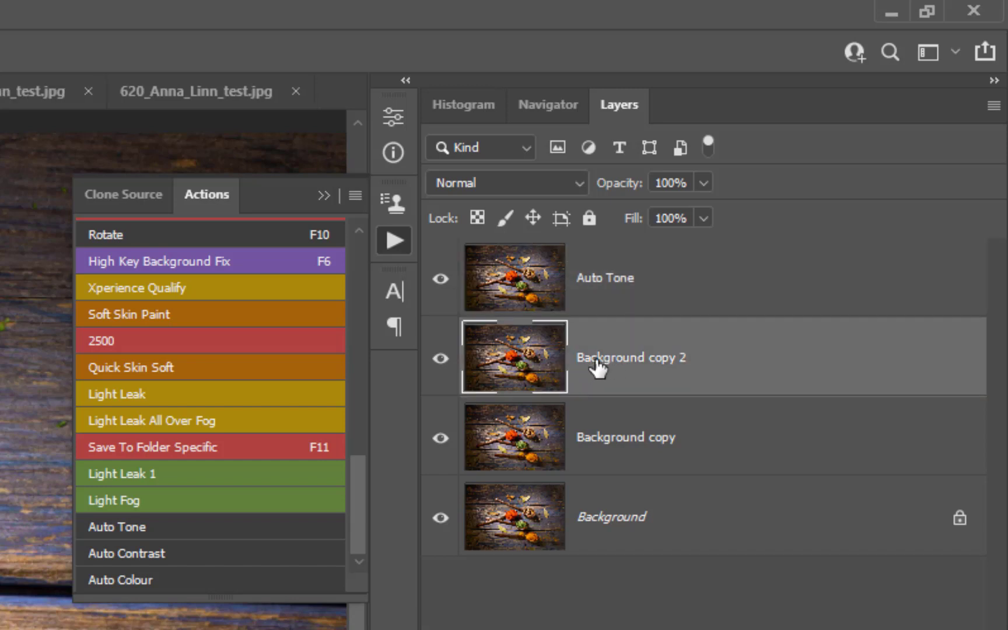
double_click(606, 358)
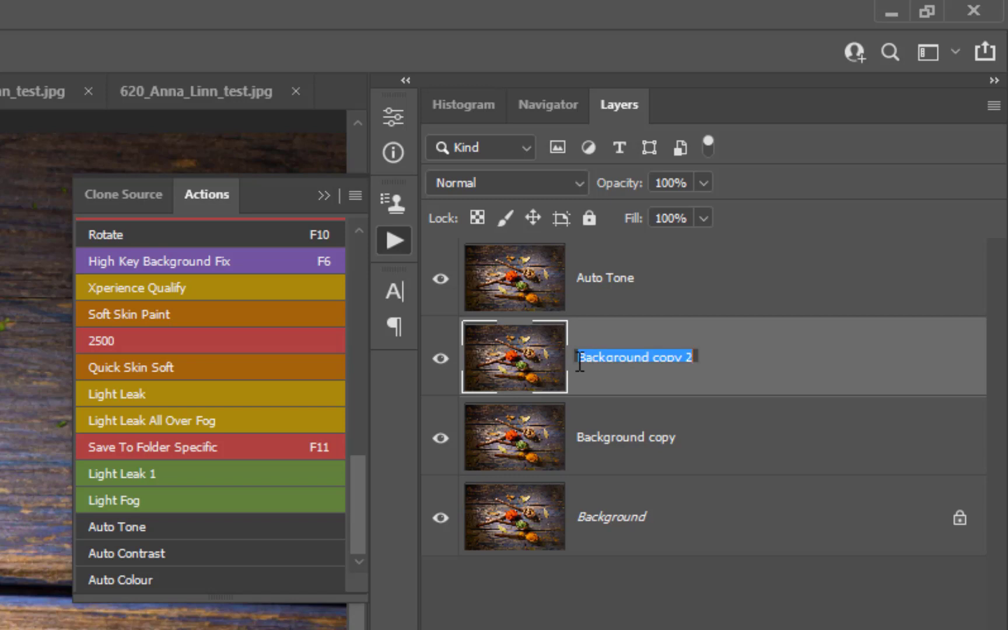
type("Auto ")
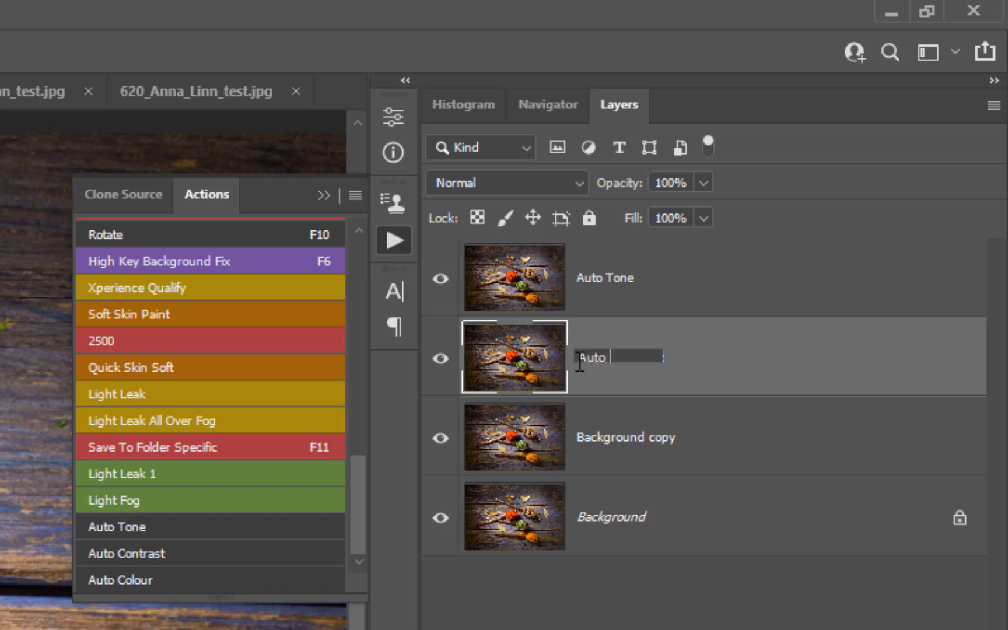
type("Colour")
- Rename the Background copy layer as Auto Contrast
left_click(626, 442)
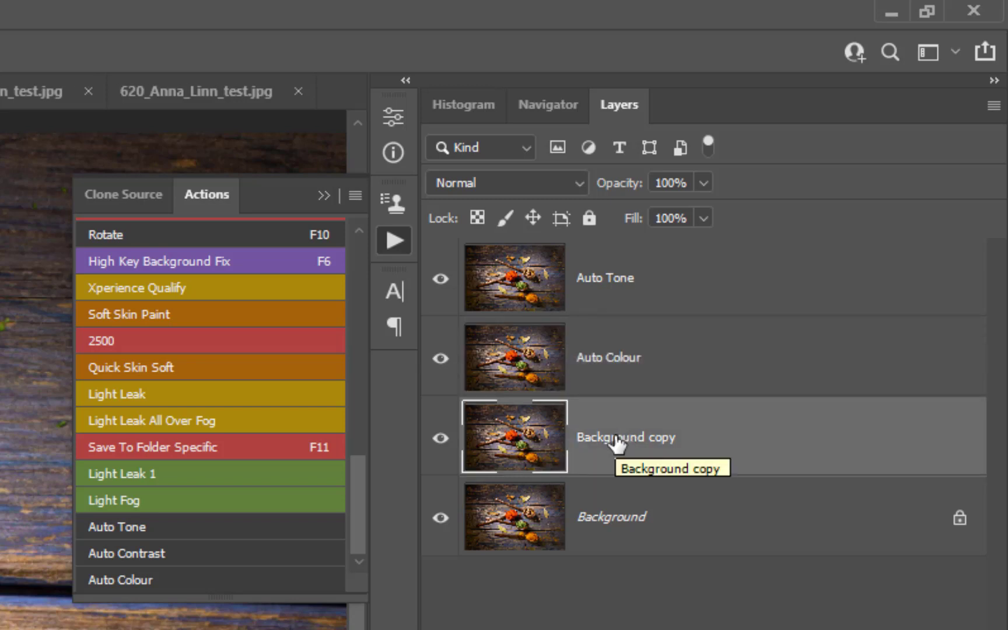
double_click(615, 443)
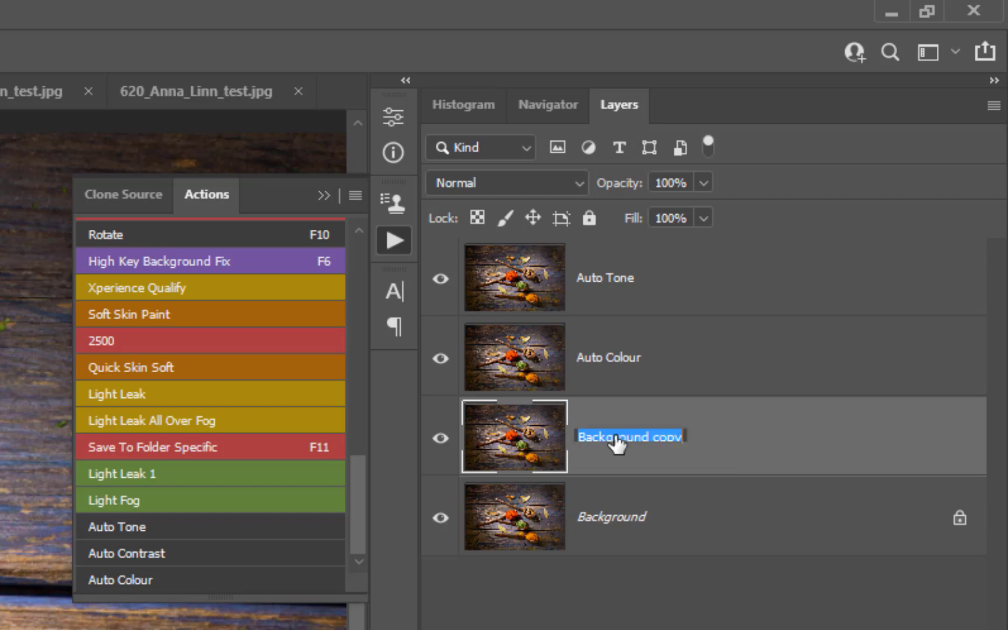
type("Auto ")
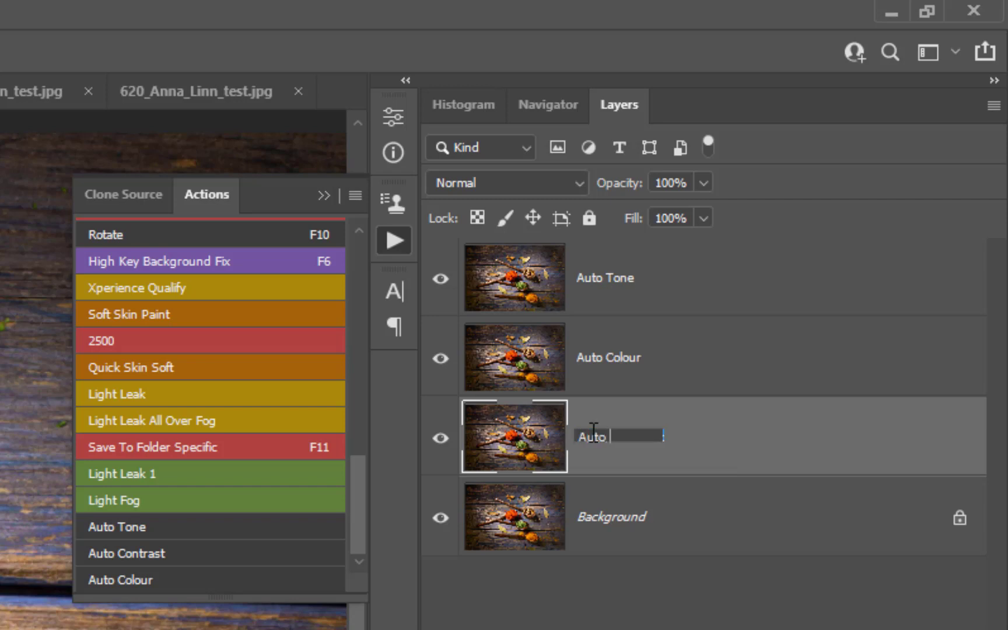
type("Contrast")
left_click(711, 440)
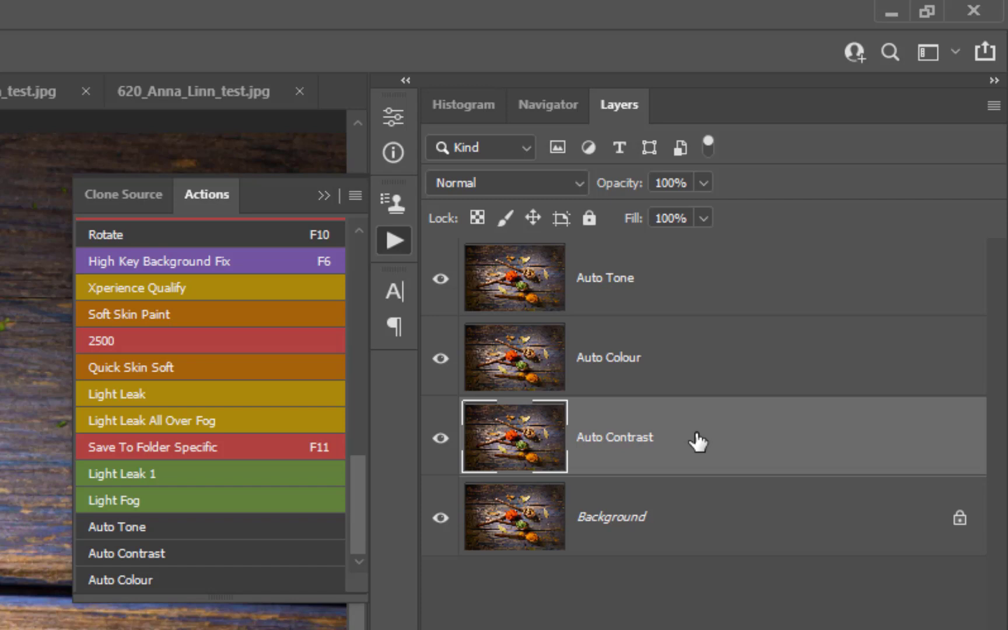
- Hide the Auto Tone, Auto Colour and Auto Contrast layers and show them again to compare with the Background
left_click(441, 277)
left_click(441, 437)
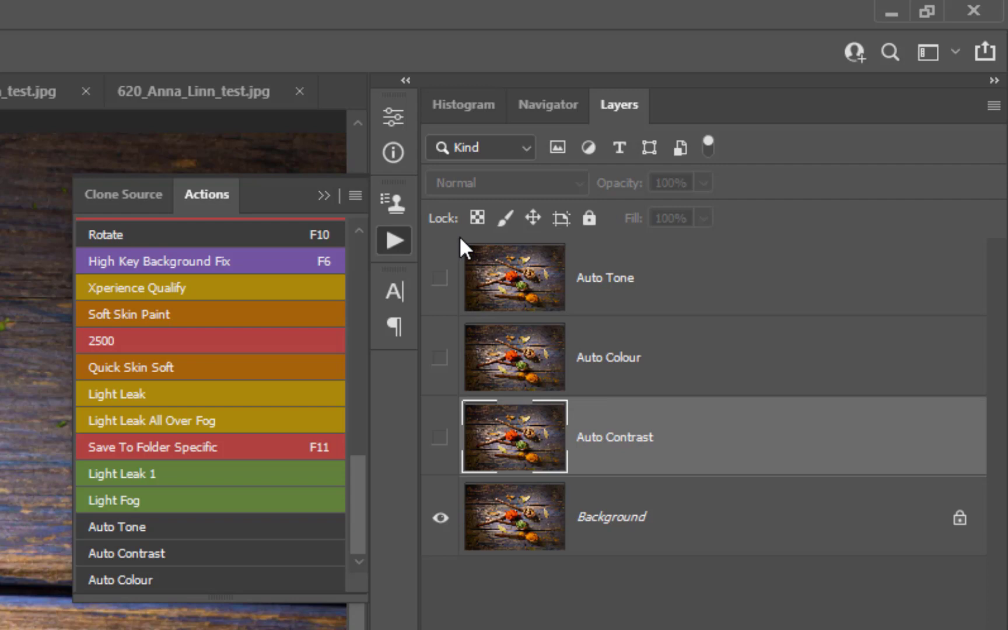
left_click_drag(442, 452, 445, 287)
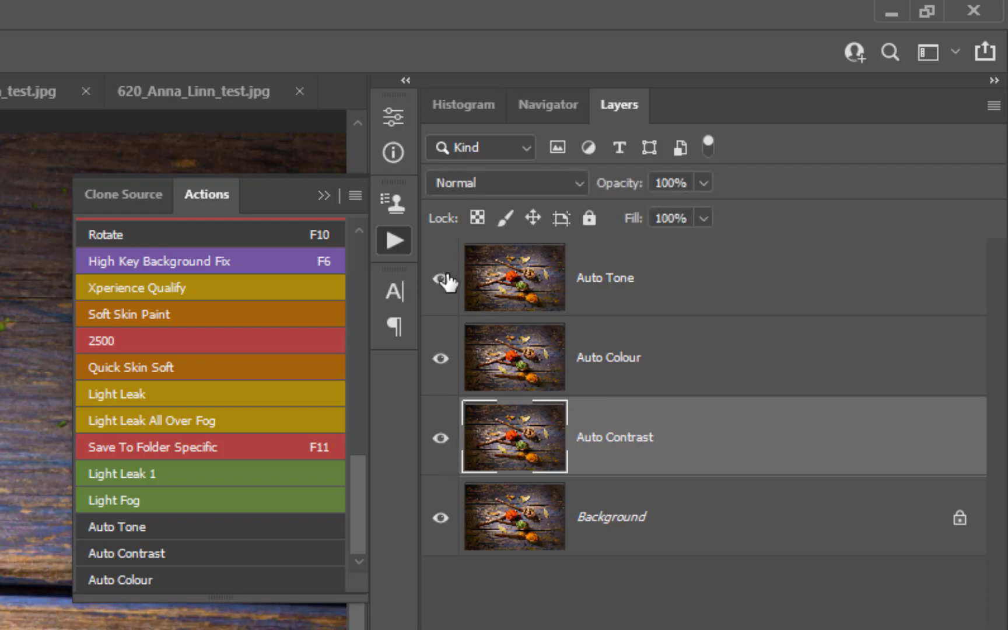
- Apply the Auto Tone correction to the Auto Tone layer
left_click(500, 281)
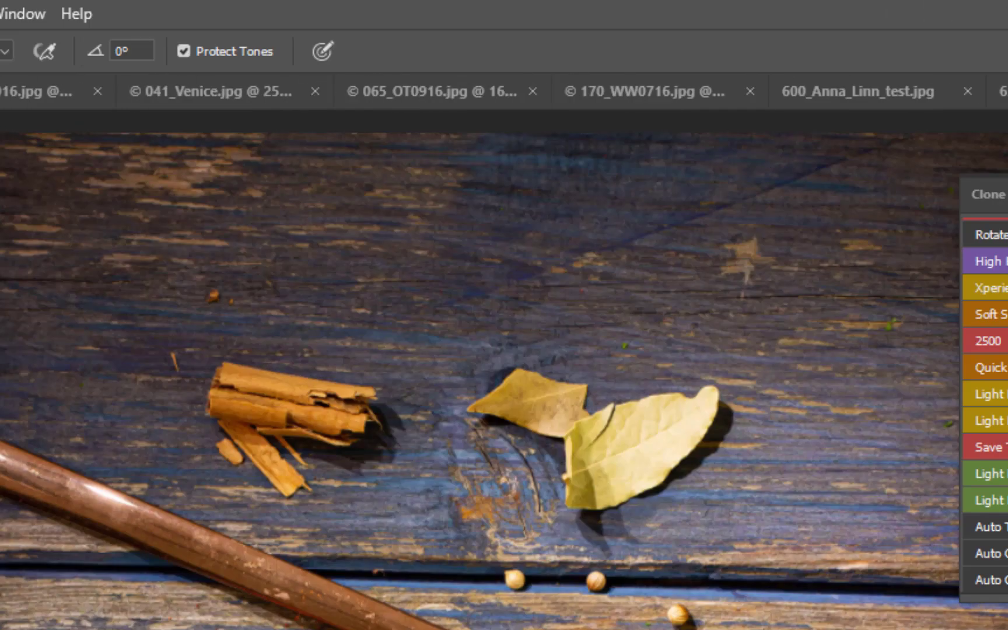
left_click(140, 14)
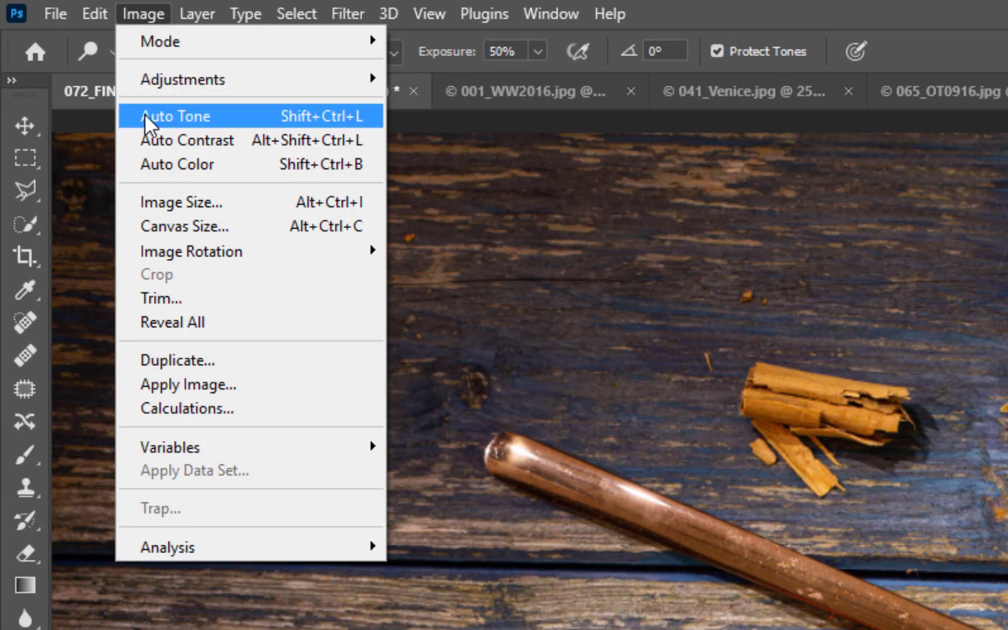
left_click(144, 113)
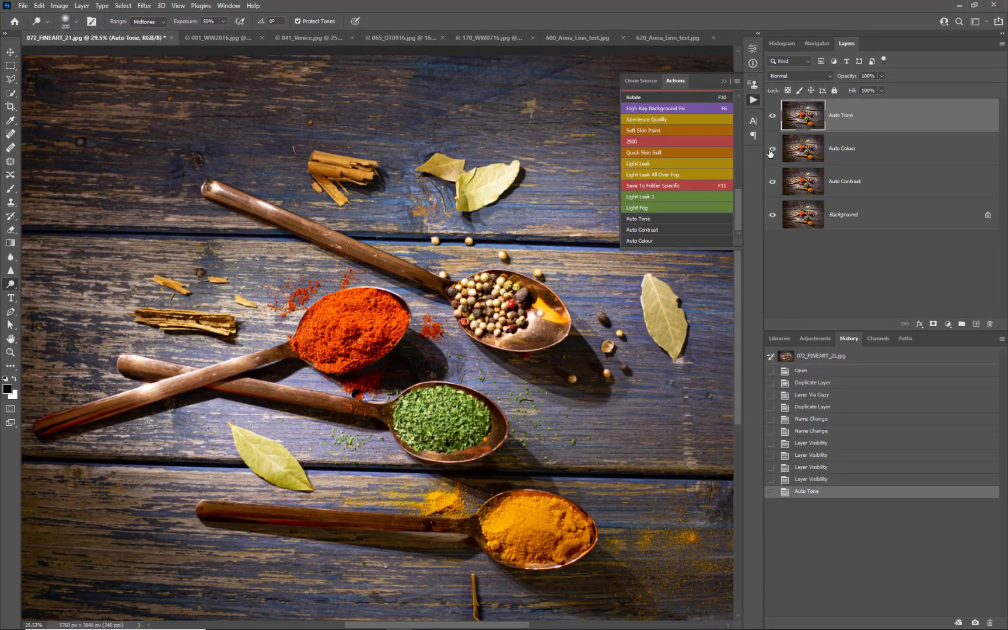
- Hide the Auto Colour and Auto Contrast layers and toggle the Auto Tone layer's visibility to compare it with the Background
left_click_drag(771, 153, 771, 186)
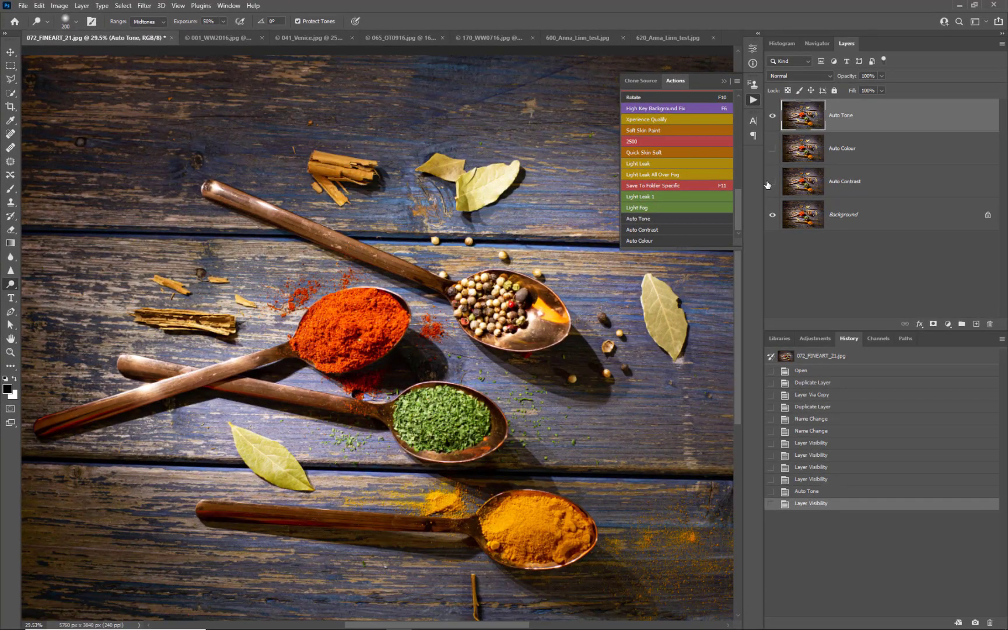
left_click(772, 118)
left_click(772, 117)
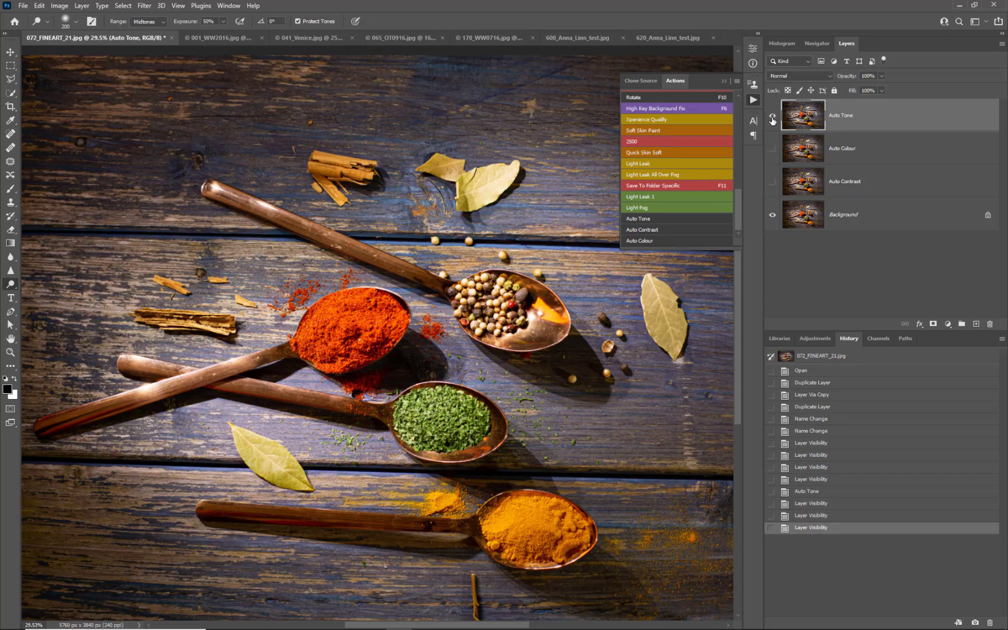
left_click(772, 118)
left_click(772, 118)
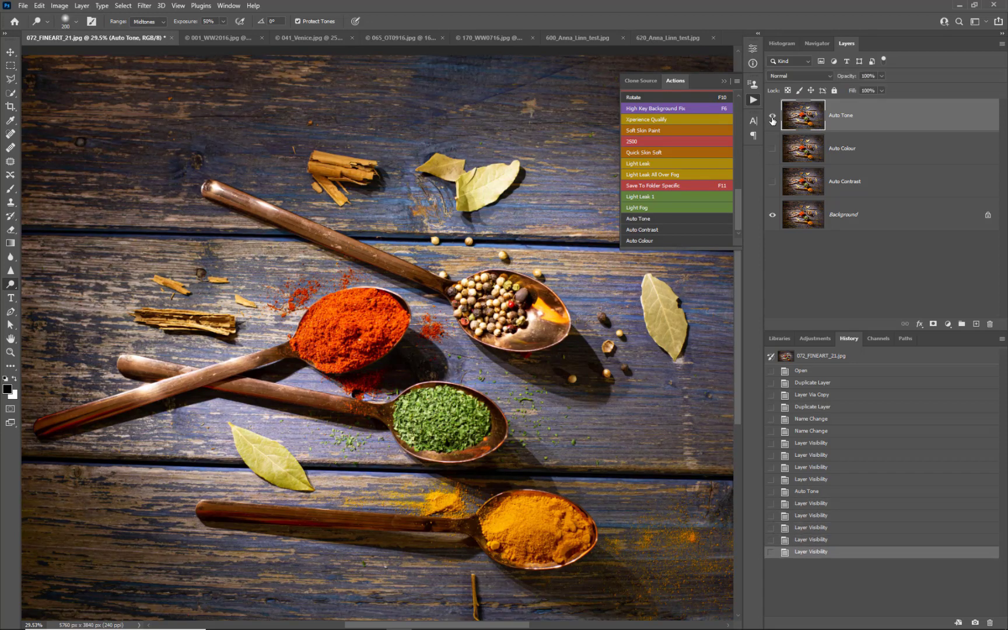
left_click(772, 119)
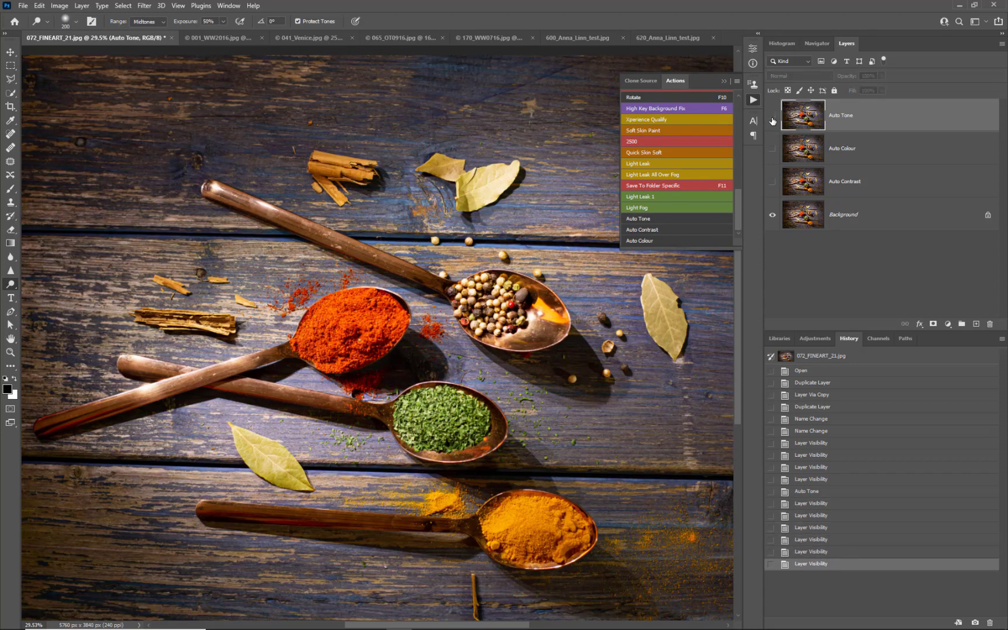
left_click(772, 119)
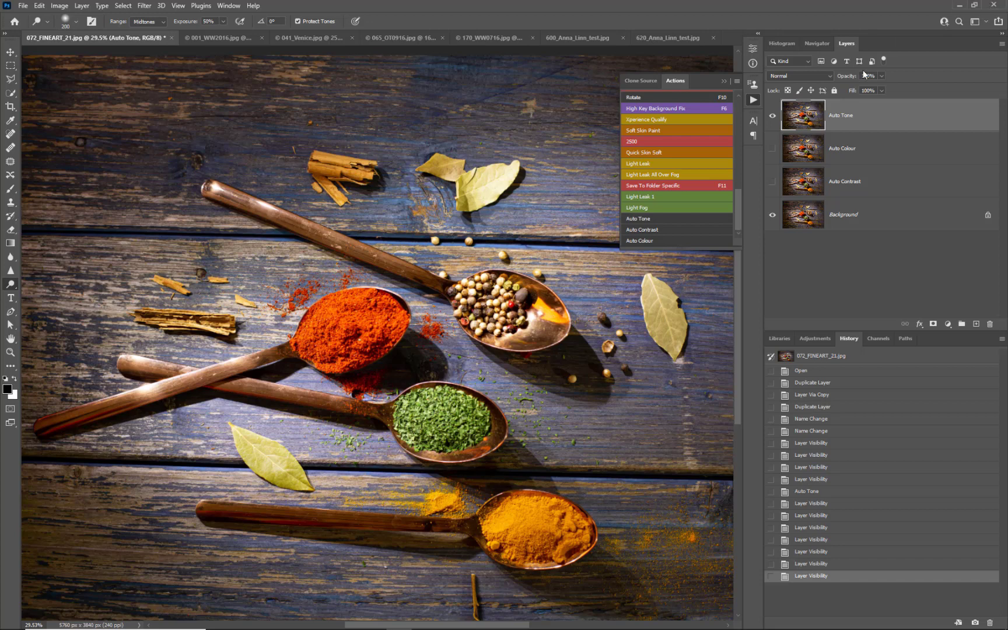
- Hide the Auto Tone layer and make the Auto Colour layer visible and active
left_click(773, 117)
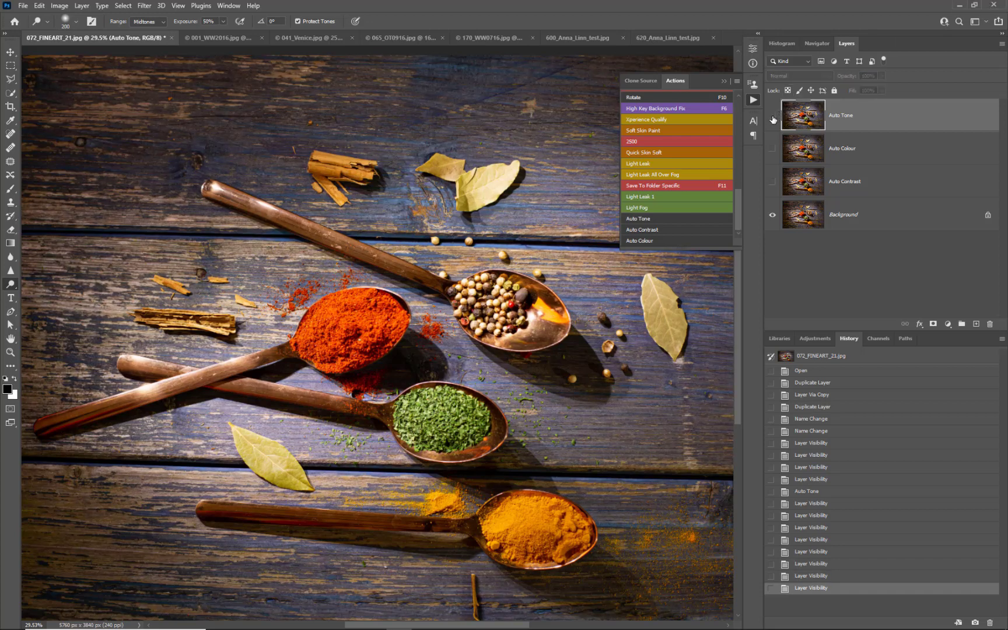
left_click(774, 150)
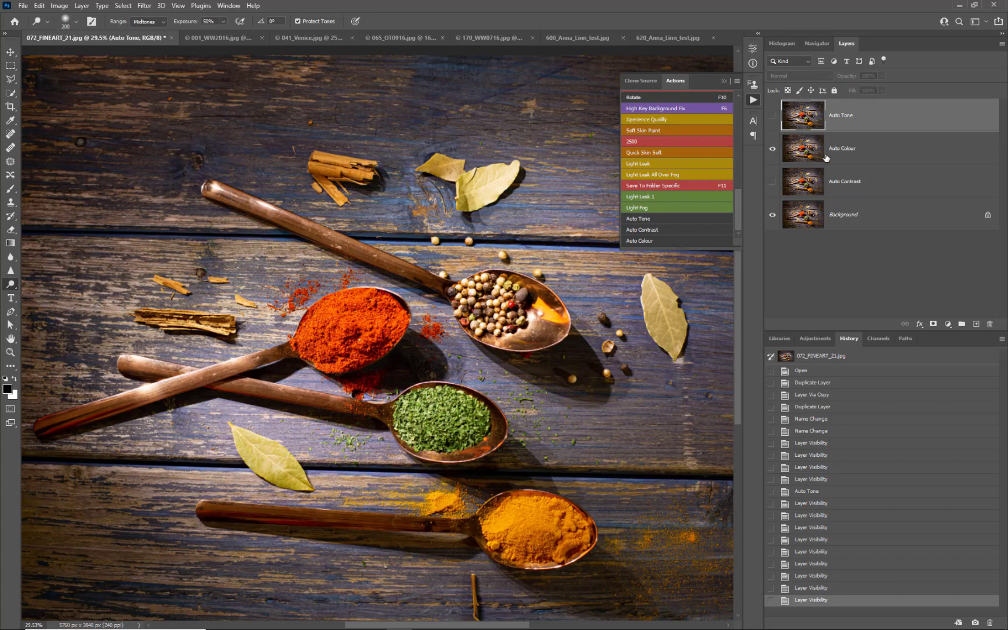
left_click(59, 7)
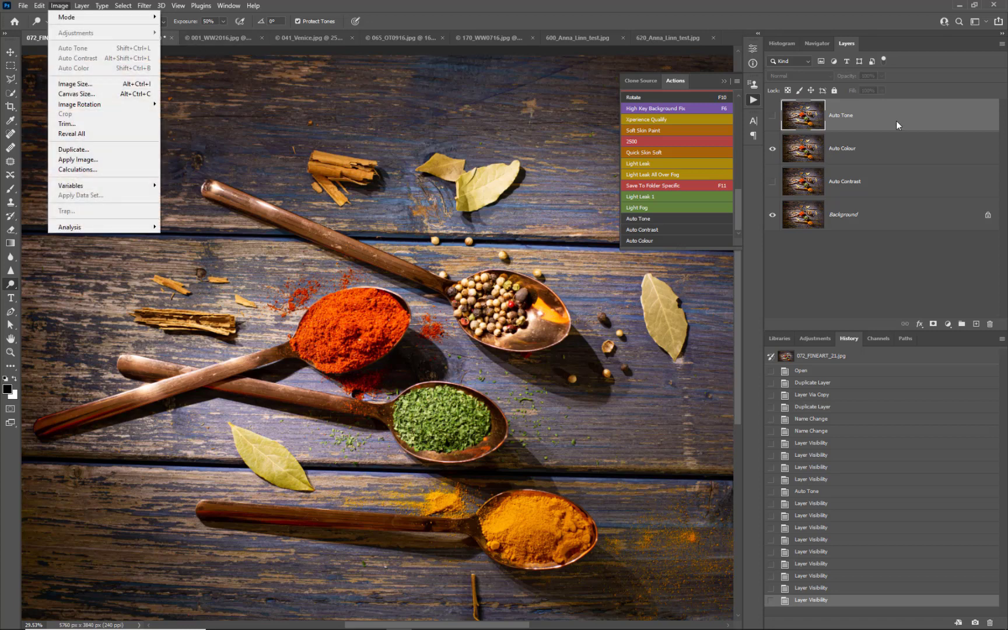
left_click(869, 150)
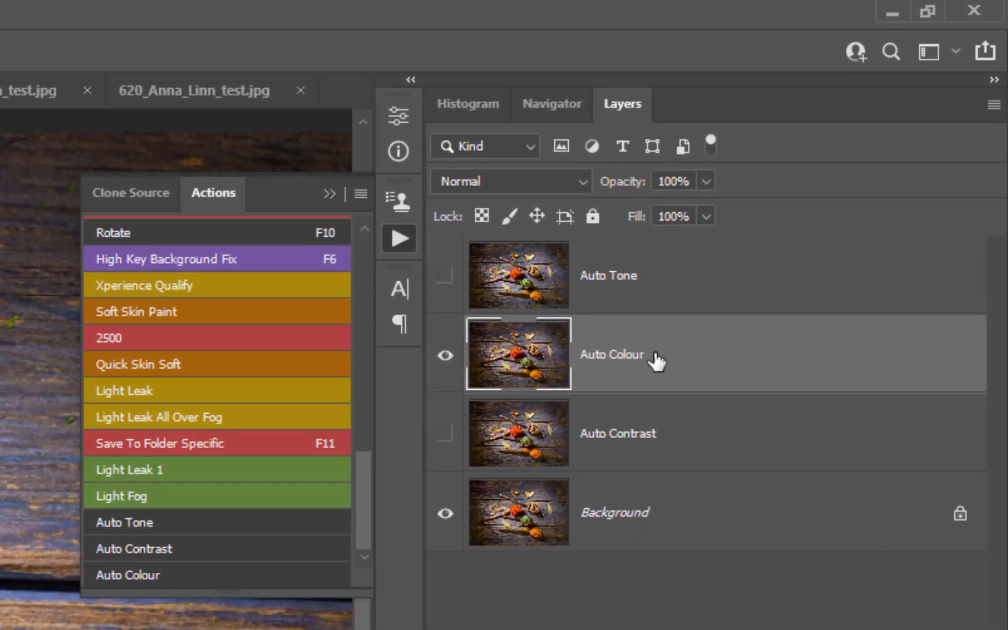
left_click(658, 298)
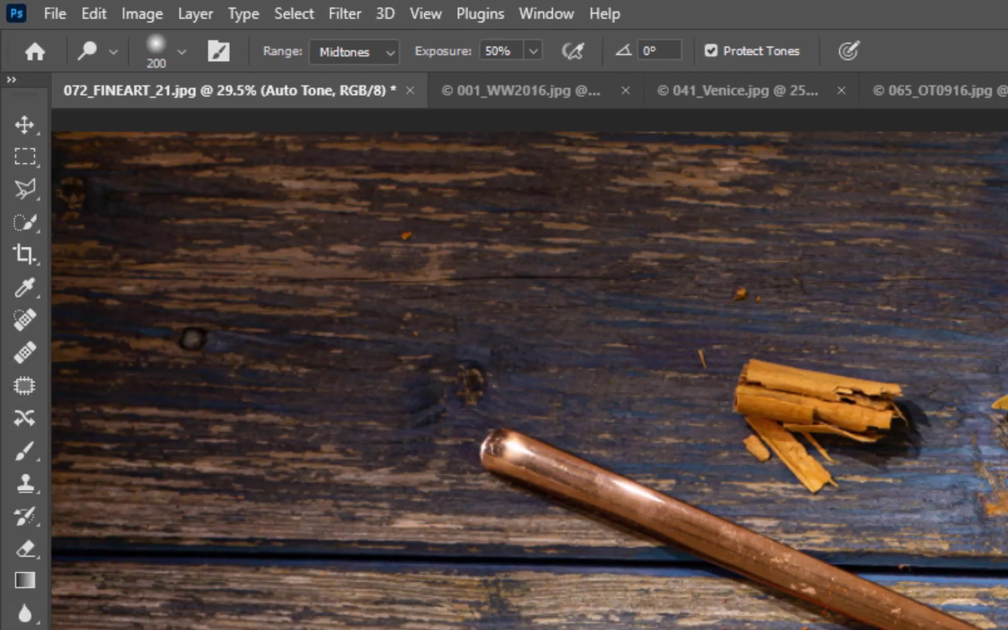
left_click(127, 16)
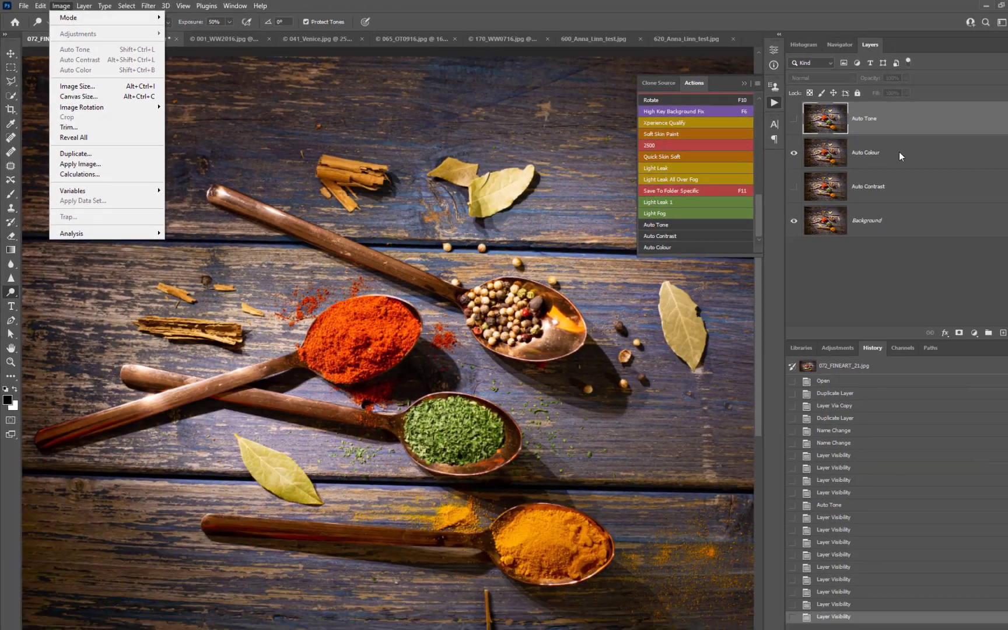
left_click(899, 152)
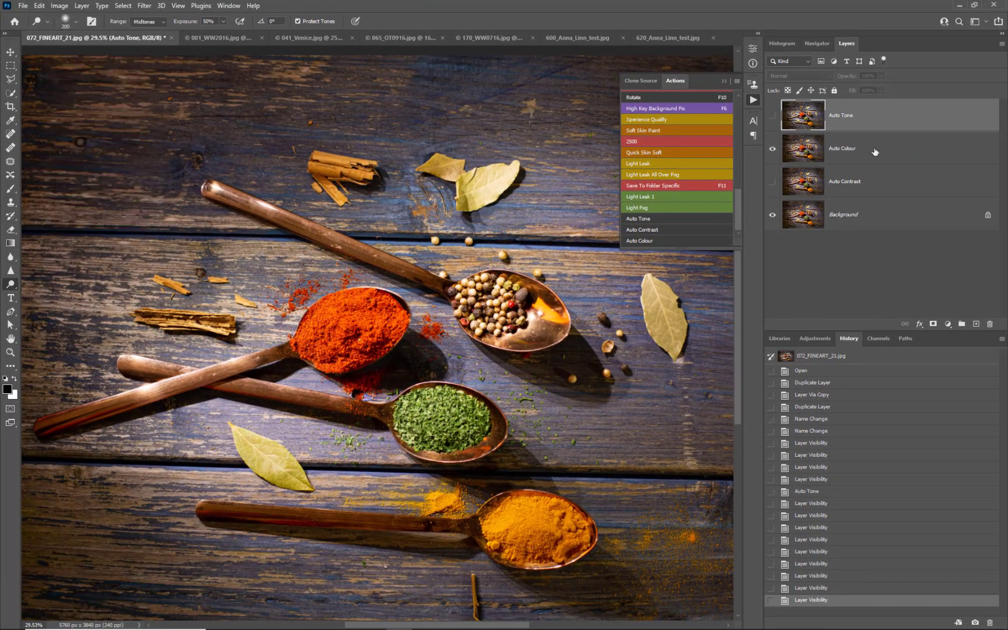
- Apply the Auto Color correction to the Auto Colour layer
left_click(898, 153)
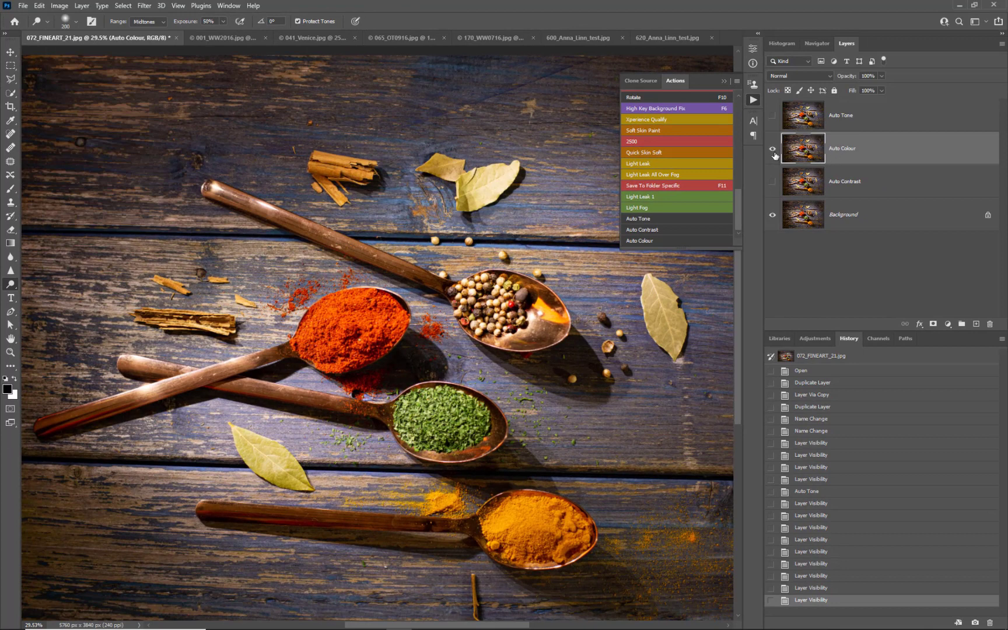
left_click(59, 7)
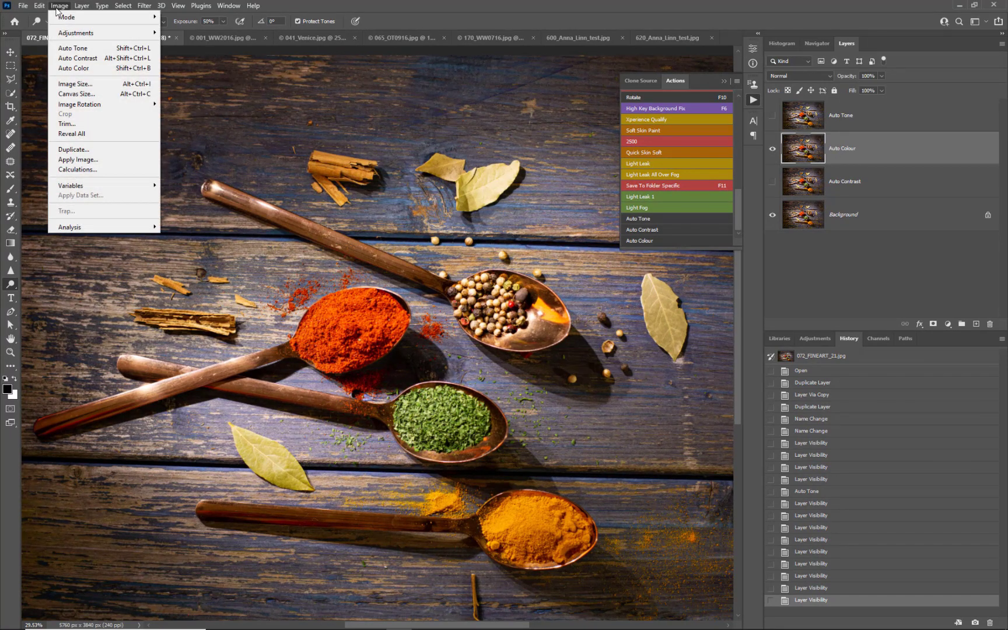
left_click(70, 71)
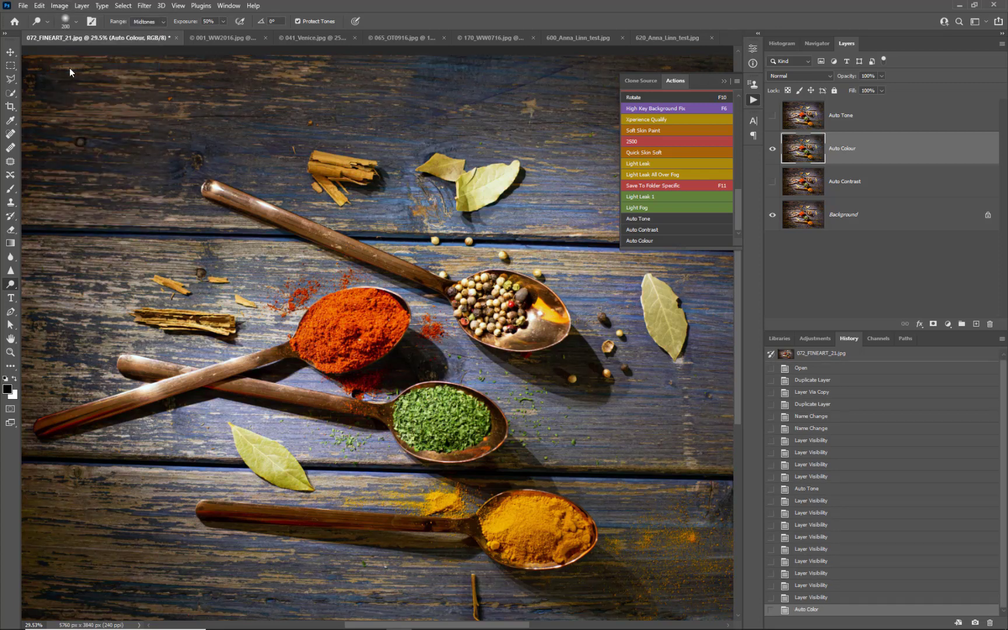
- Toggle the Auto Colour layer's visibility to compare the corrected colours with the Background
left_click(773, 150)
left_click(773, 149)
left_click(774, 149)
left_click(773, 149)
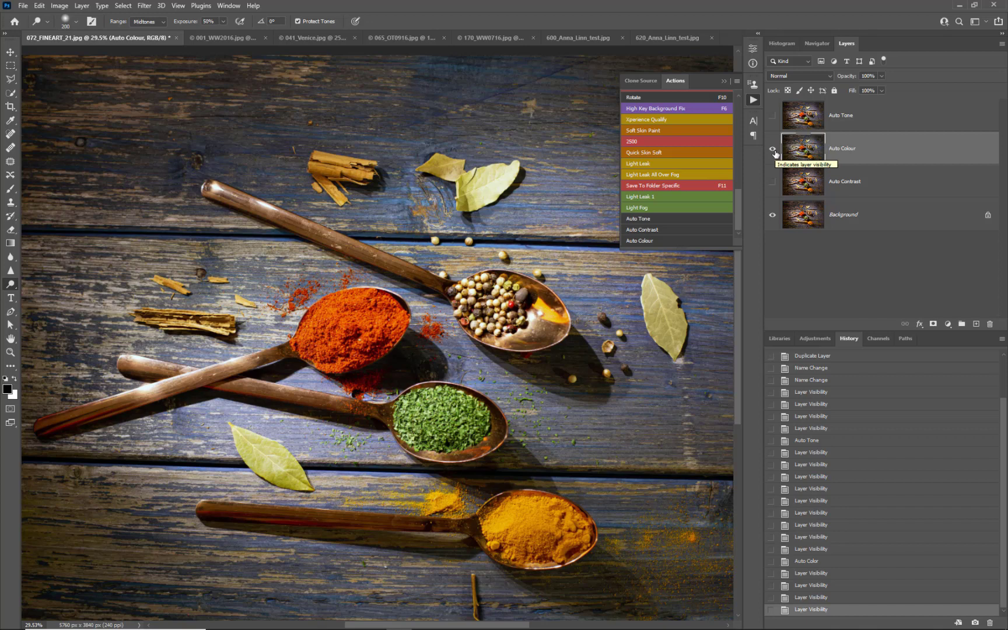
- Show the Auto Contrast layer in place of Auto Colour and apply the Auto Contrast correction to it
left_click(773, 150)
left_click(773, 182)
left_click(856, 184)
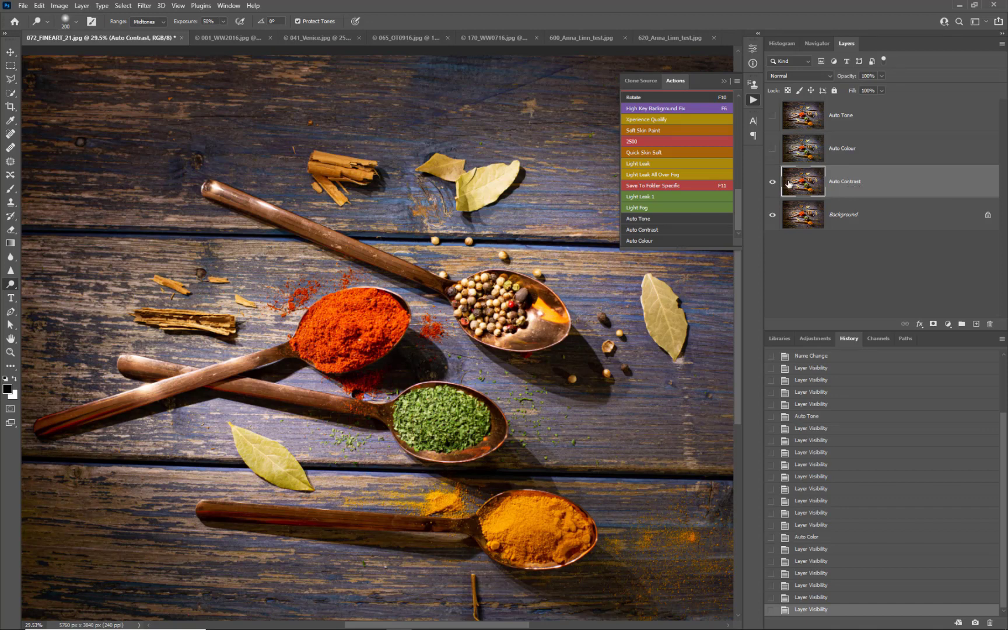
left_click(61, 7)
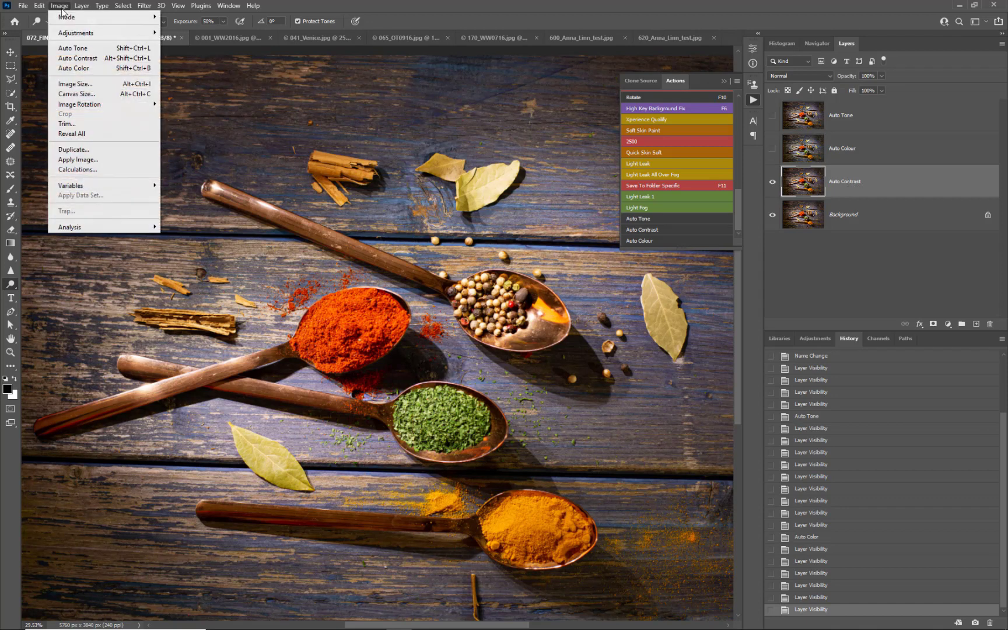
left_click(69, 58)
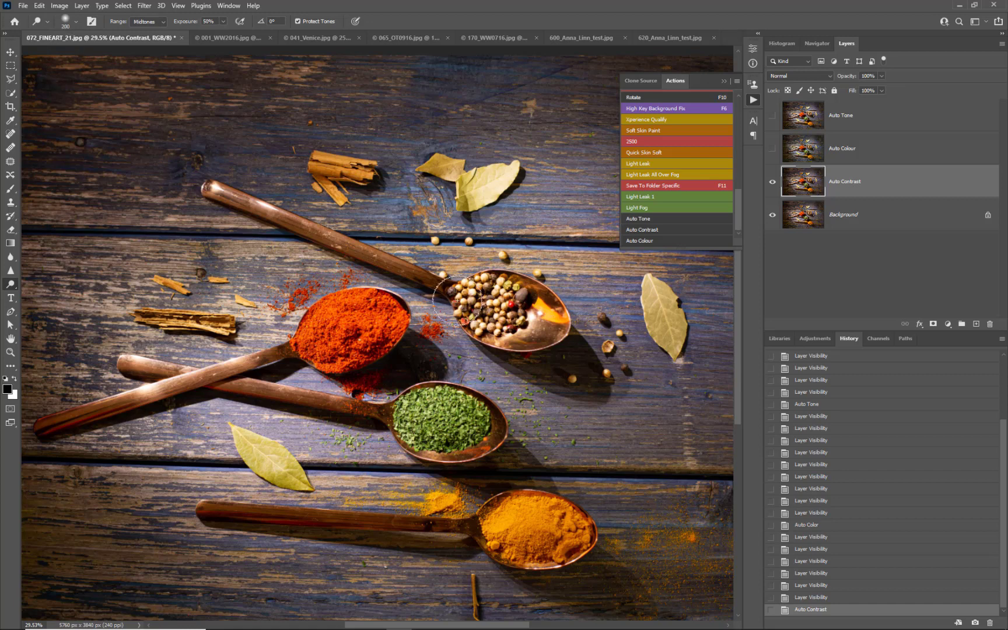
- Toggle the Auto Contrast layer's visibility repeatedly to compare its contrast with the Background
scroll(499, 327, "up", 2)
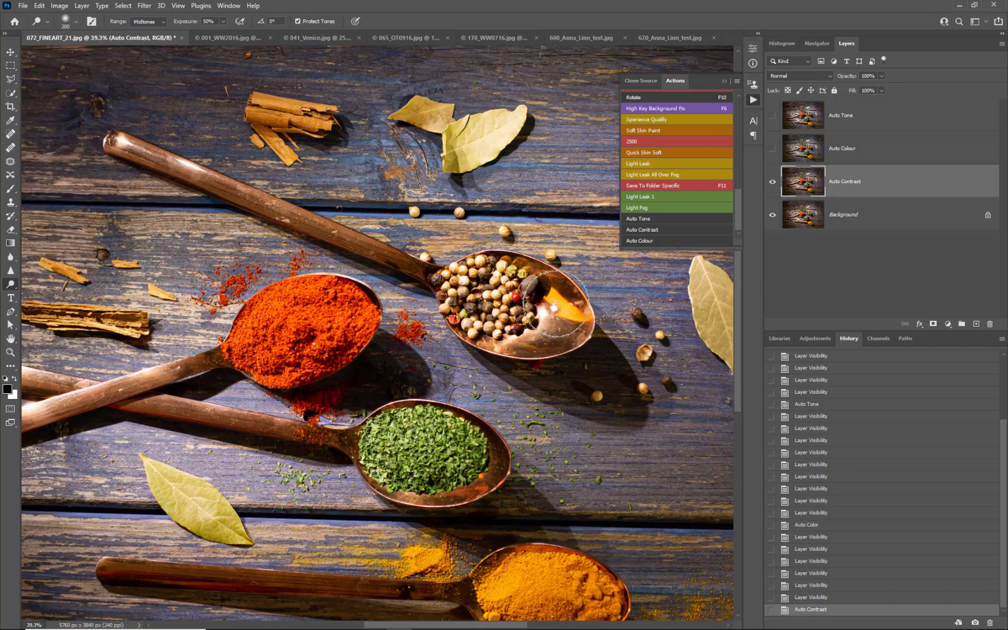
left_click(772, 184)
left_click(773, 184)
left_click(772, 184)
left_click(773, 186)
left_click(772, 186)
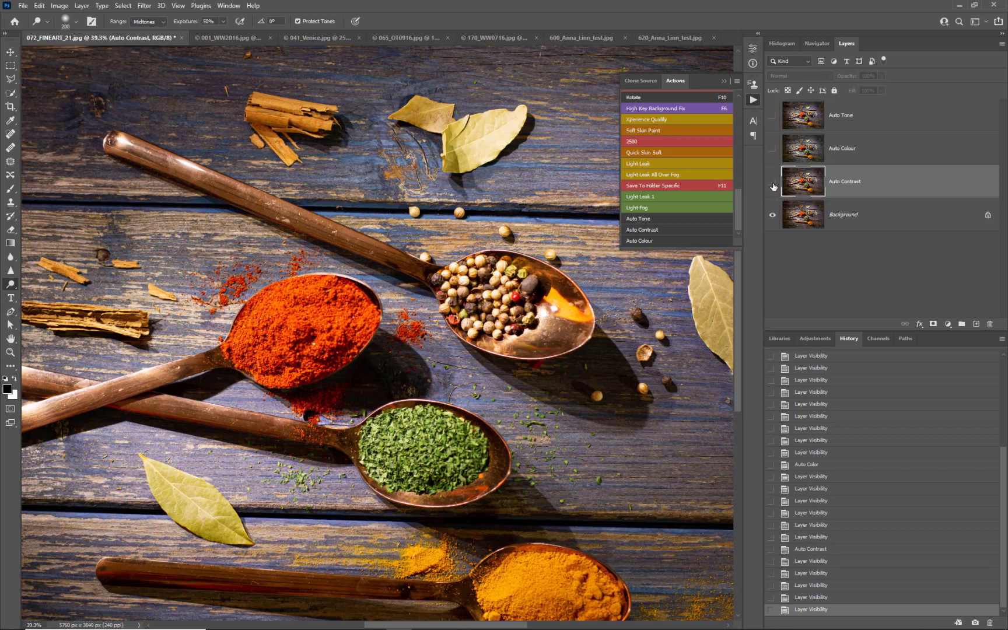
left_click(773, 185)
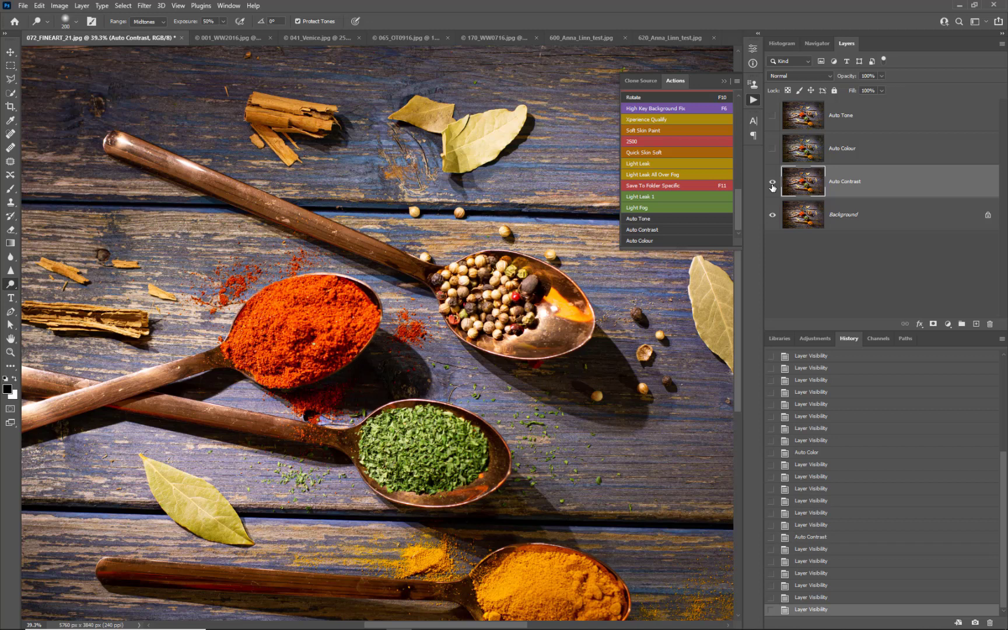
left_click(773, 186)
left_click(772, 185)
- Toggle the Auto Colour layer's visibility for another comparison, leave it hidden and show the Auto Tone layer instead
left_click(773, 153)
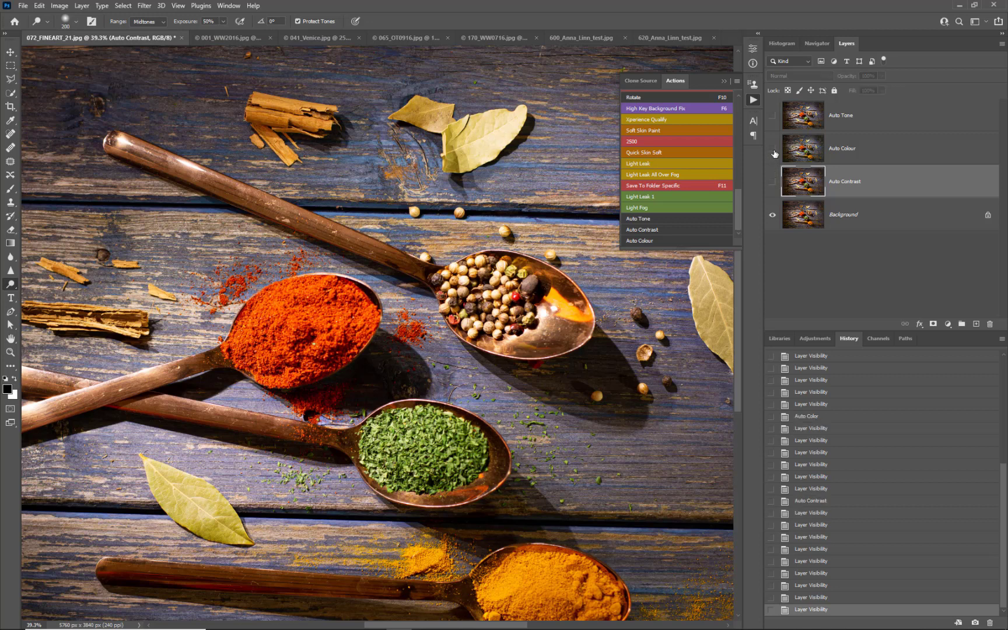
left_click(773, 153)
left_click(773, 152)
left_click(771, 150)
left_click(772, 117)
- Delete the Auto Tone, Auto Colour and Auto Contrast layers together, leaving only the Background
left_click(870, 118)
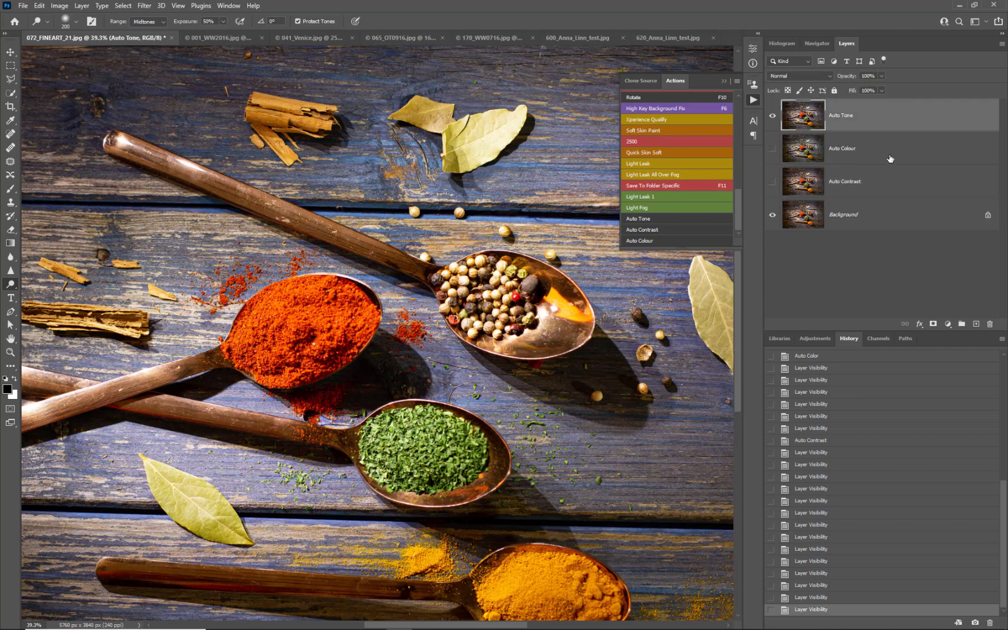
left_click(890, 185, "shift")
left_click_drag(921, 119, 988, 325)
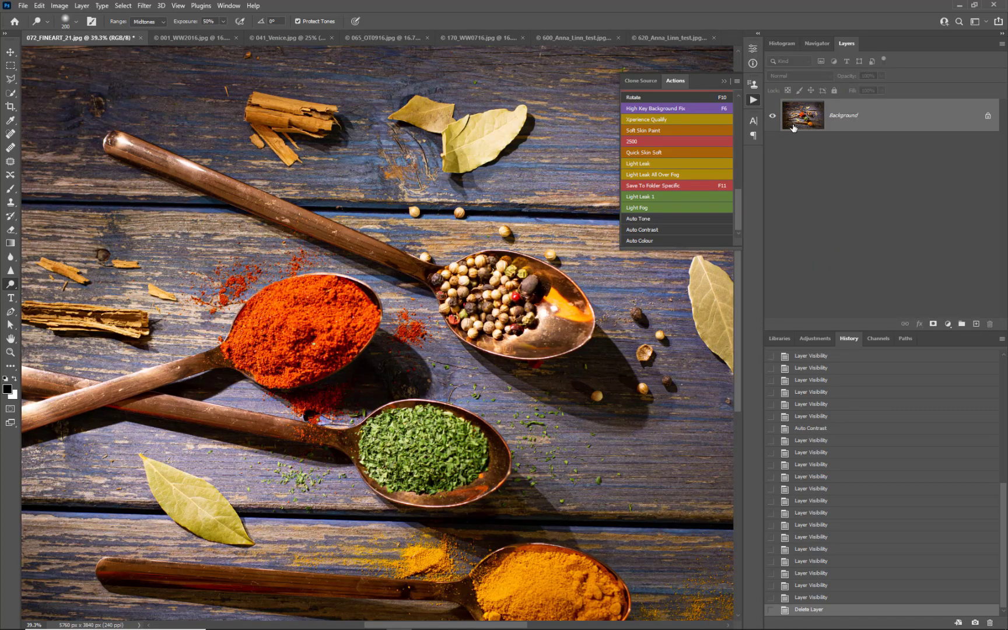
- Duplicate the Background as a layer named Auto Tone and apply the Auto Tone correction to it
key("ctrl+j")
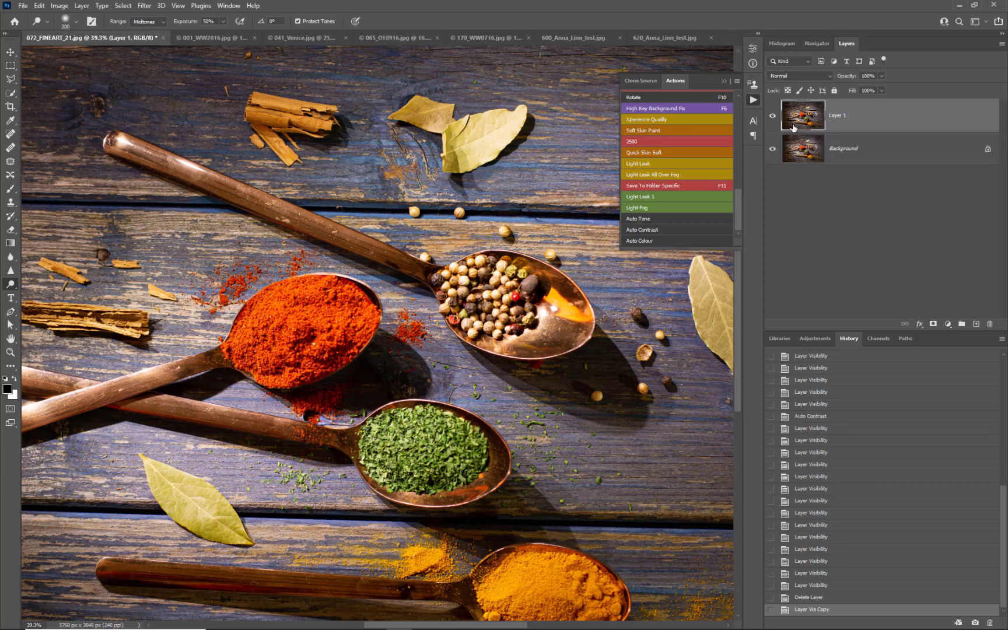
double_click(843, 116)
type("Auto Tone")
left_click(855, 125)
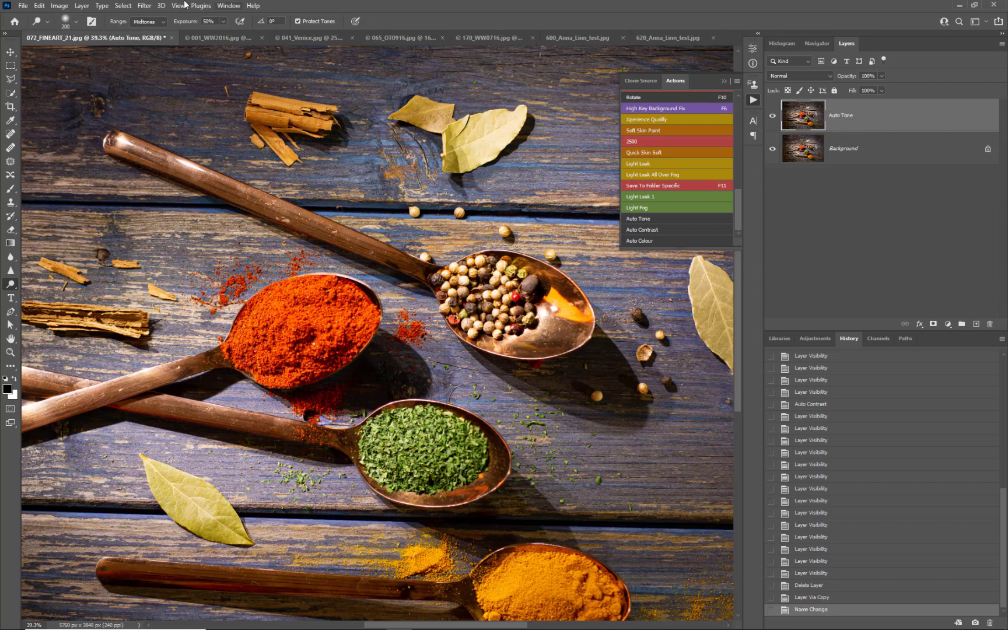
left_click(59, 7)
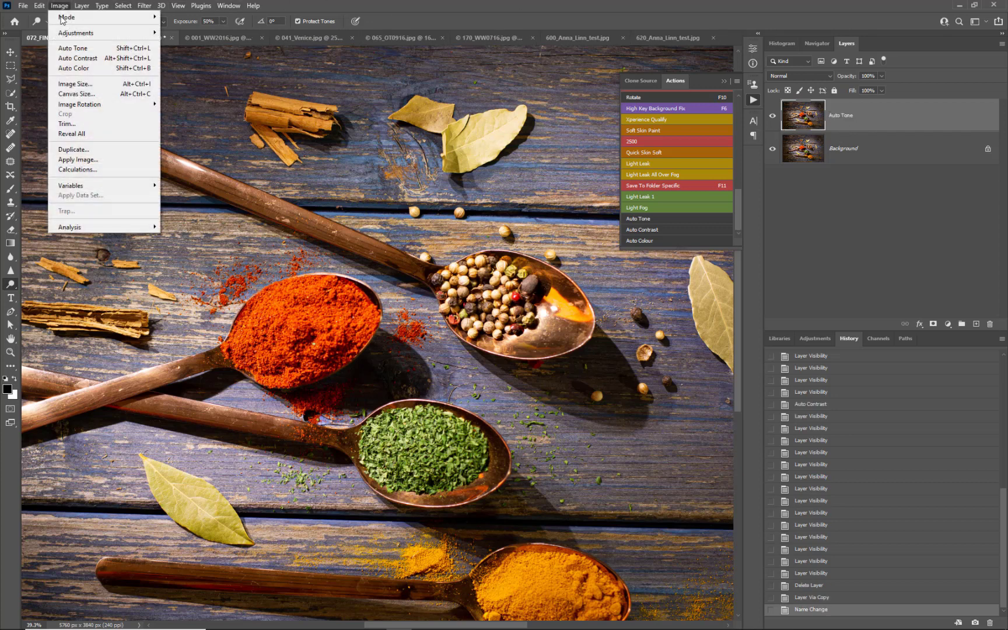
left_click(59, 50)
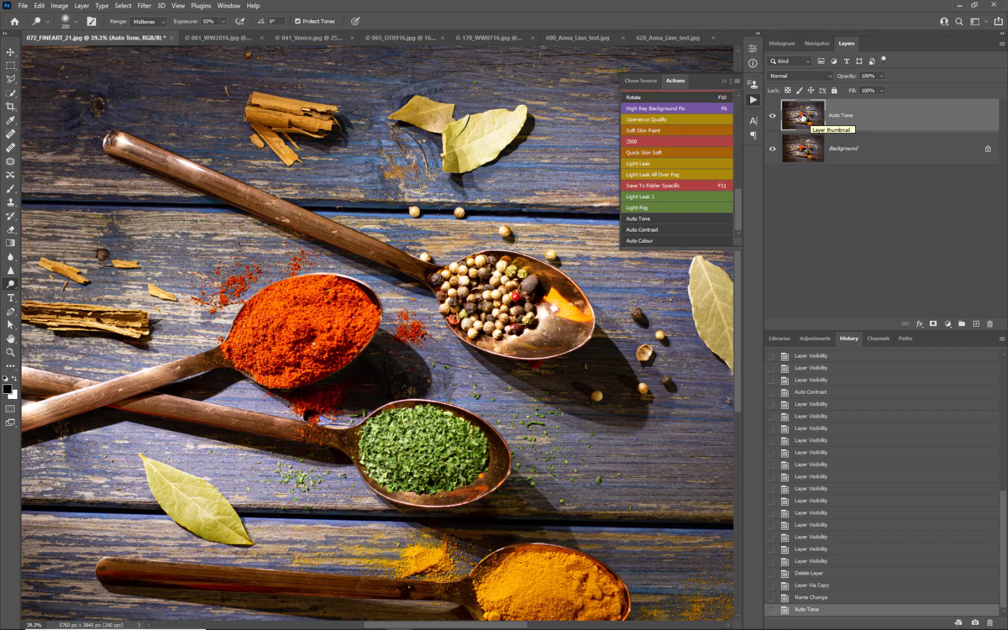
- Duplicate the Background as a layer named Auto Contrast and apply the Auto Contrast correction to it
left_click(804, 147)
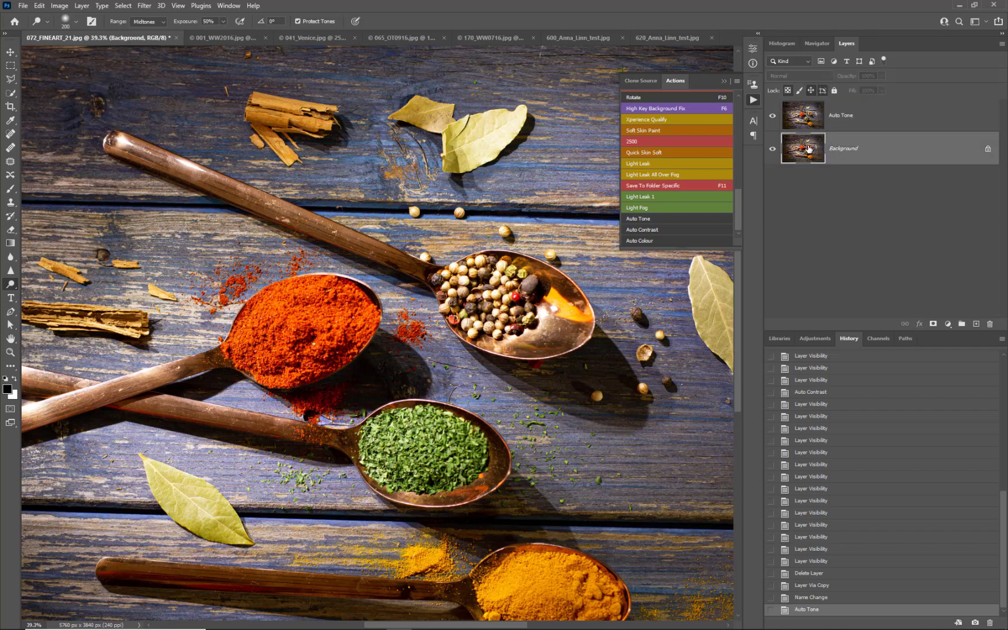
key("ctrl+j")
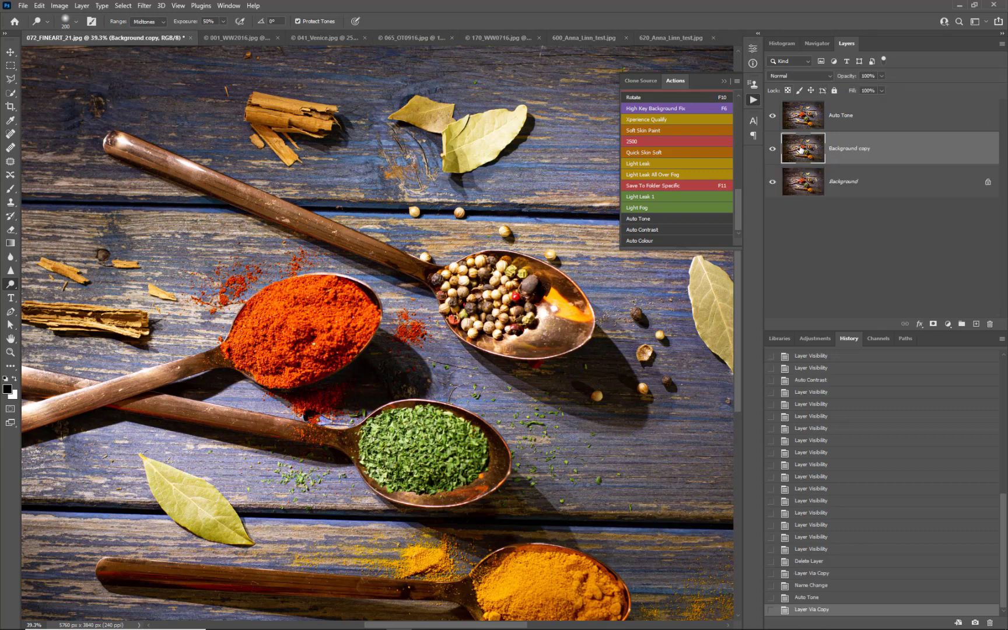
double_click(835, 149)
type("Auto Contrast")
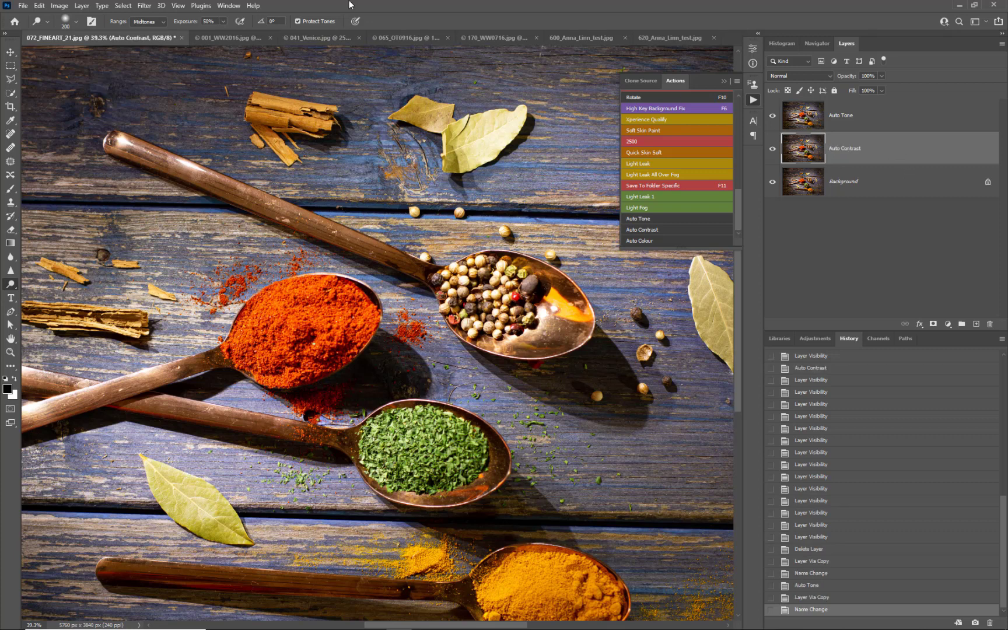
left_click(60, 7)
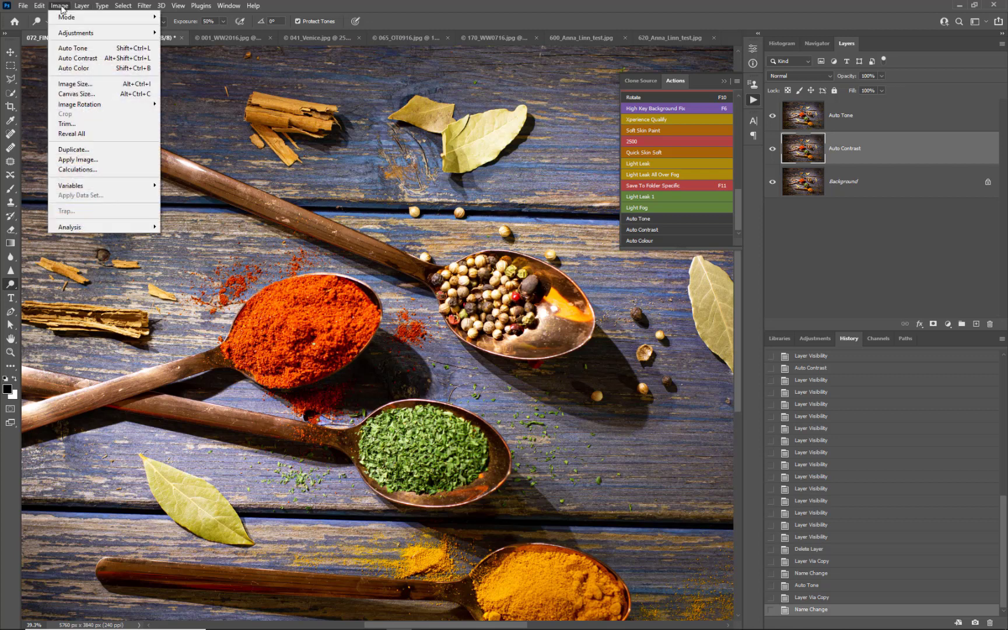
left_click(63, 59)
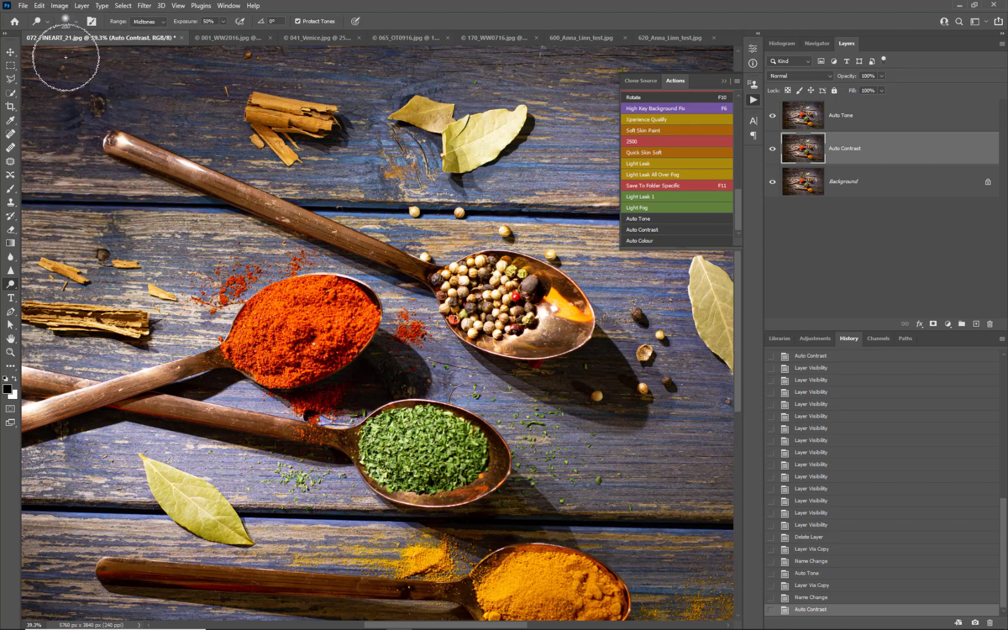
- Duplicate the Background as a layer named Auto Colour and apply the Auto Color correction to it
left_click(876, 187)
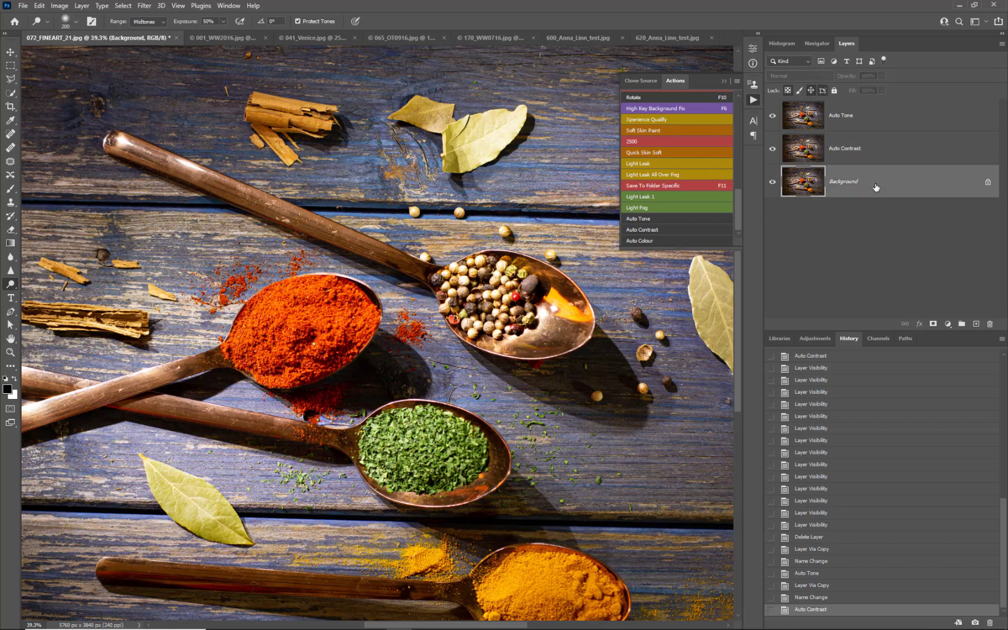
left_click_drag(876, 187, 974, 324)
double_click(847, 184)
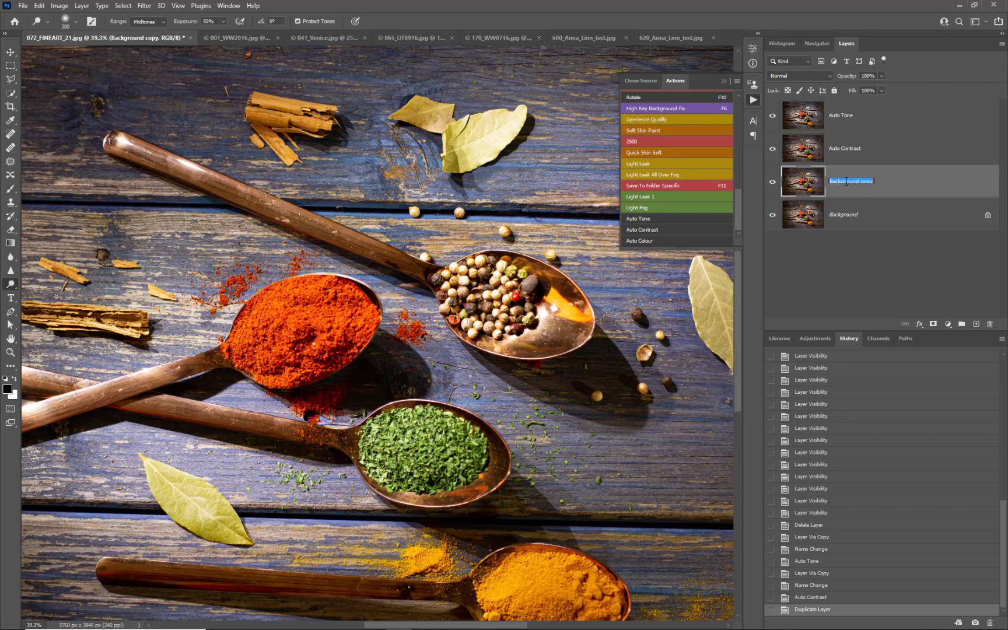
type("Auto Colour")
key("Return")
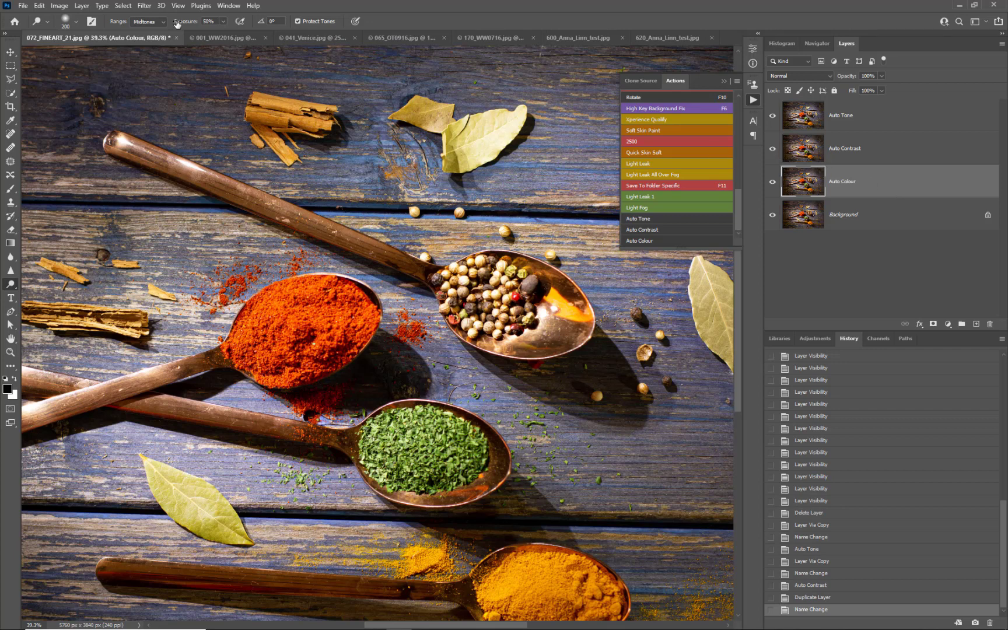
left_click(59, 6)
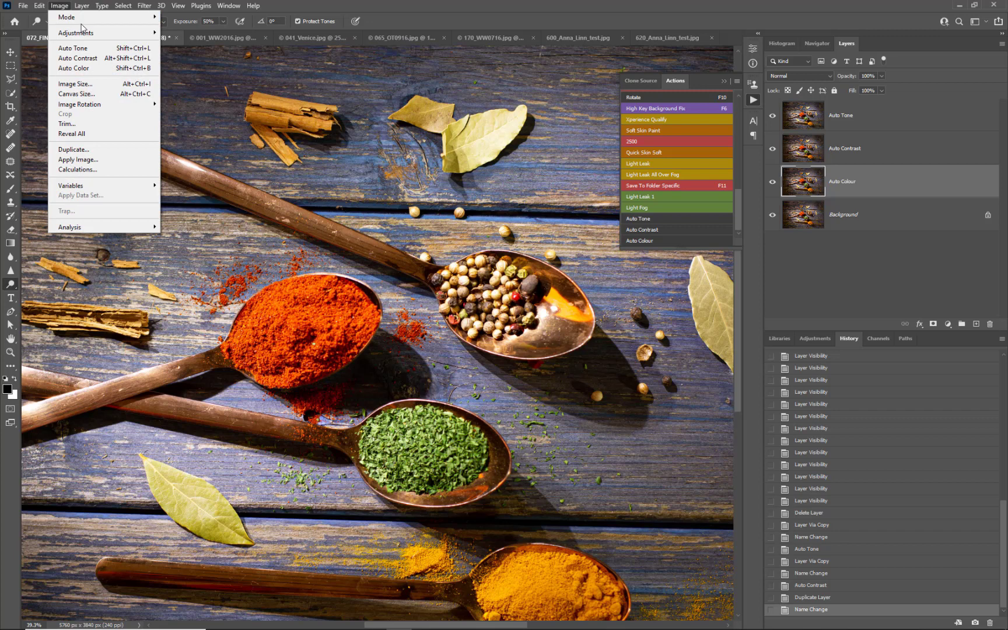
left_click(79, 68)
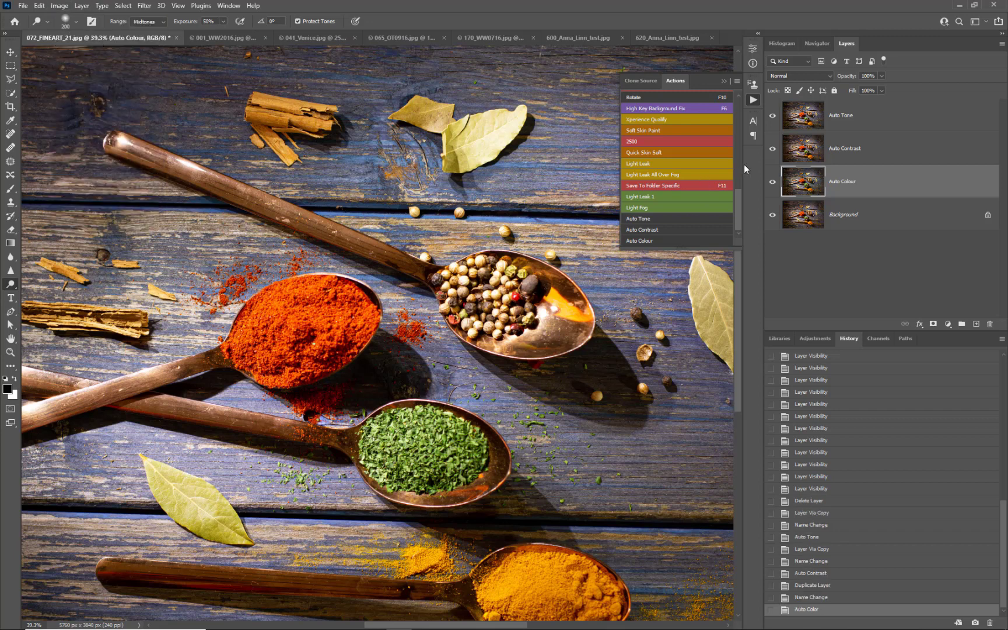
- Hide the Auto Tone and Auto Contrast layers and toggle the Auto Colour layer to compare it with the Background
left_click(773, 120)
left_click(773, 150)
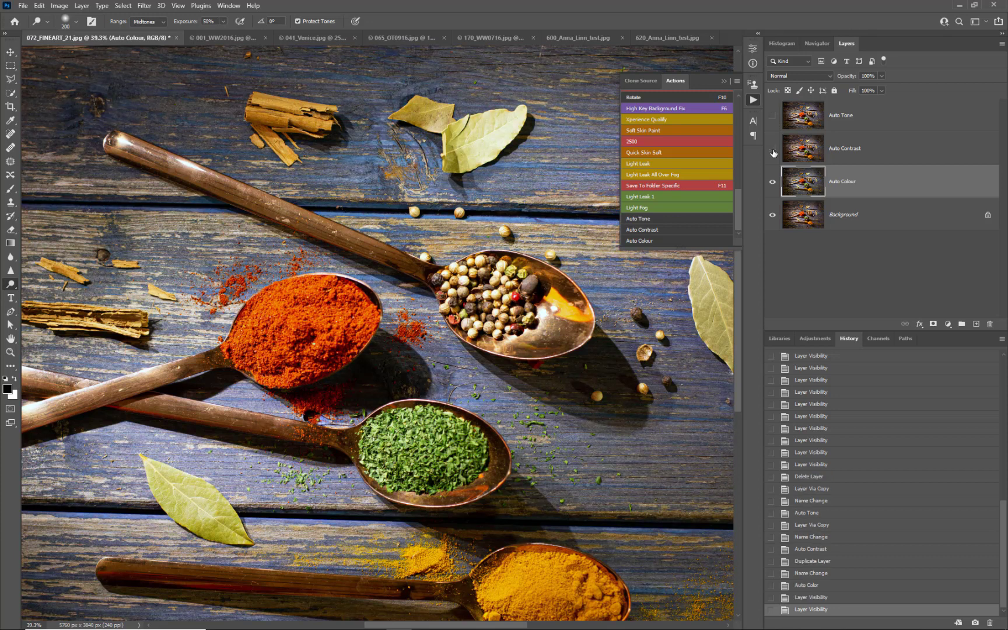
left_click(773, 184)
left_click(773, 185)
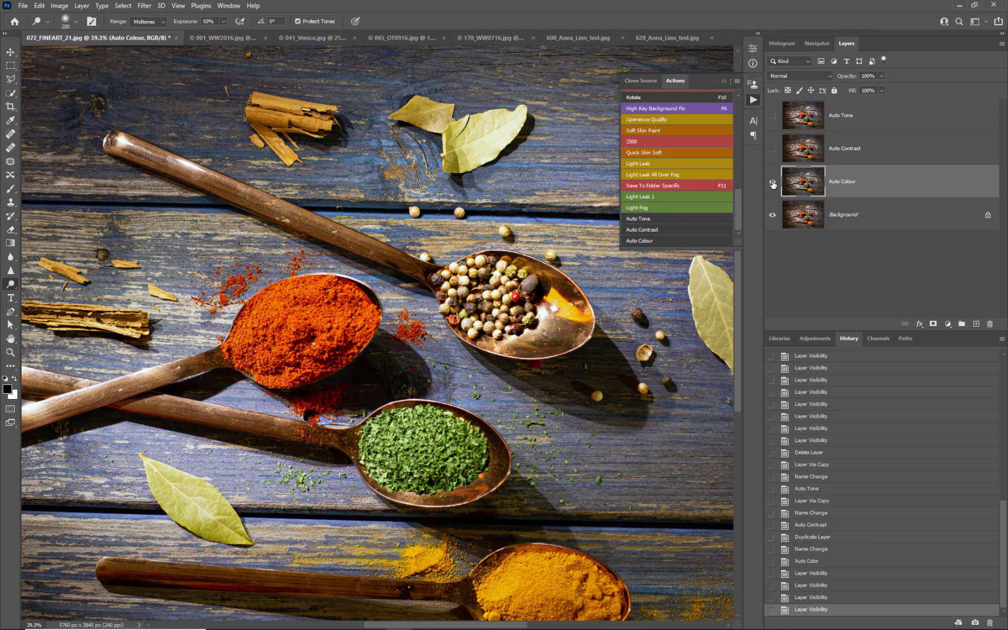
- Hide the Auto Colour layer and toggle the Auto Contrast layer's visibility to compare its effect
left_click(773, 150)
left_click(773, 149)
left_click(773, 150)
left_click(773, 181)
left_click(773, 149)
left_click(773, 150)
left_click(773, 150)
- Toggle the Auto Tone layer on its own to compare it with the Background, leaving it visible
left_click(771, 116)
left_click(771, 116)
left_click(772, 117)
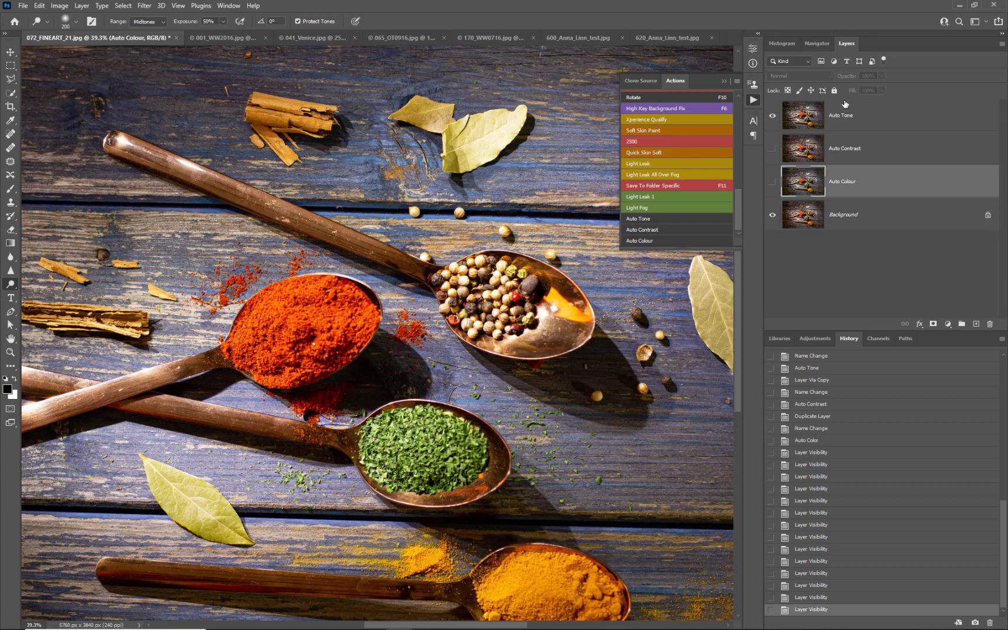
- Delete all three correction layers above the Background: Auto Tone, Auto Contrast and Auto Colour
left_click(882, 117)
left_click(894, 178, "shift")
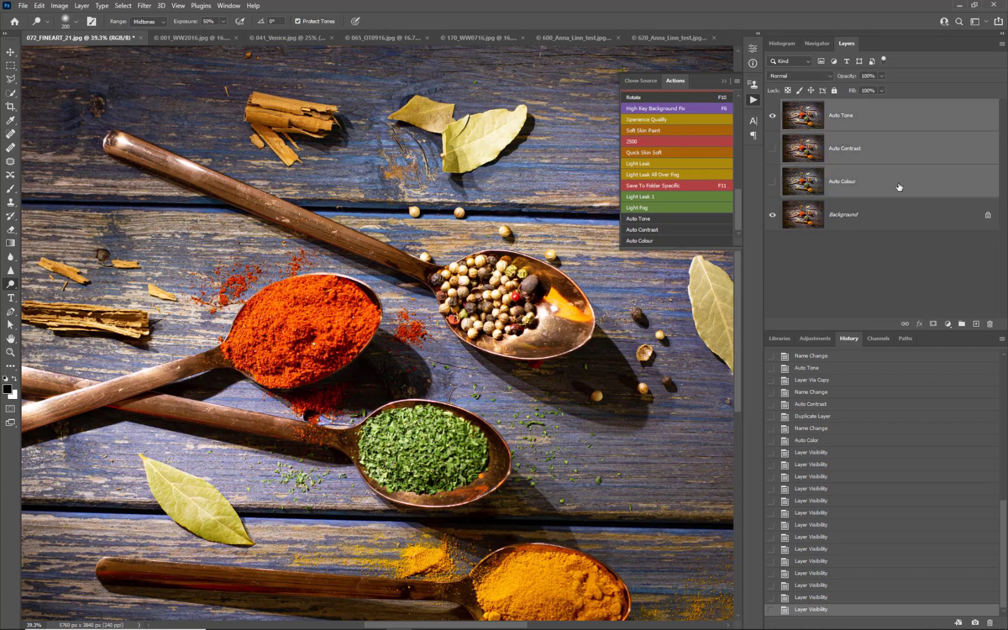
left_click_drag(916, 187, 989, 323)
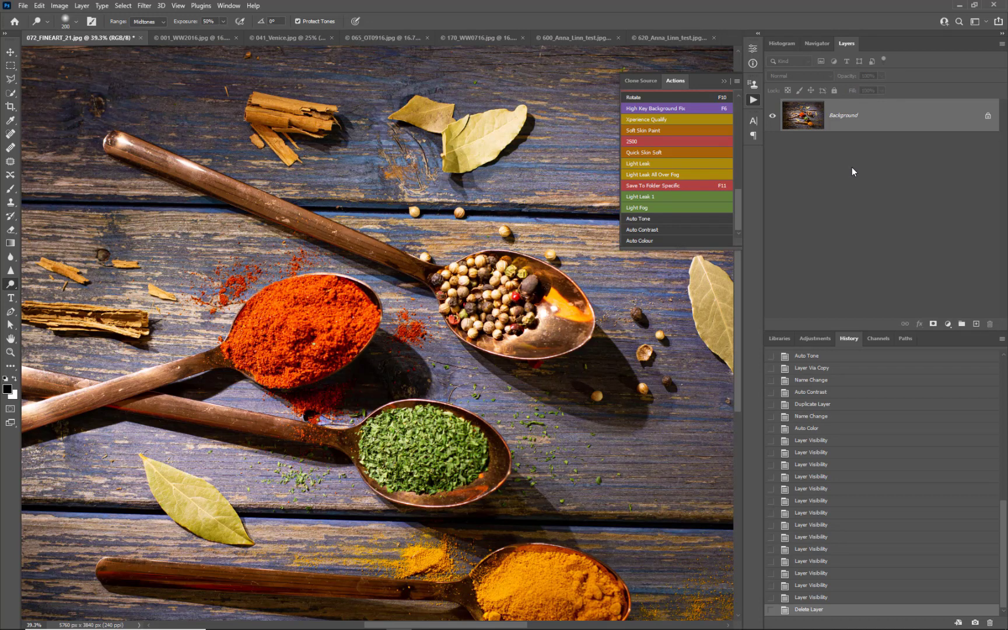
- Run the recorded Auto Colour action on the Background to produce a colour-corrected copy on its own layer
left_click(635, 240)
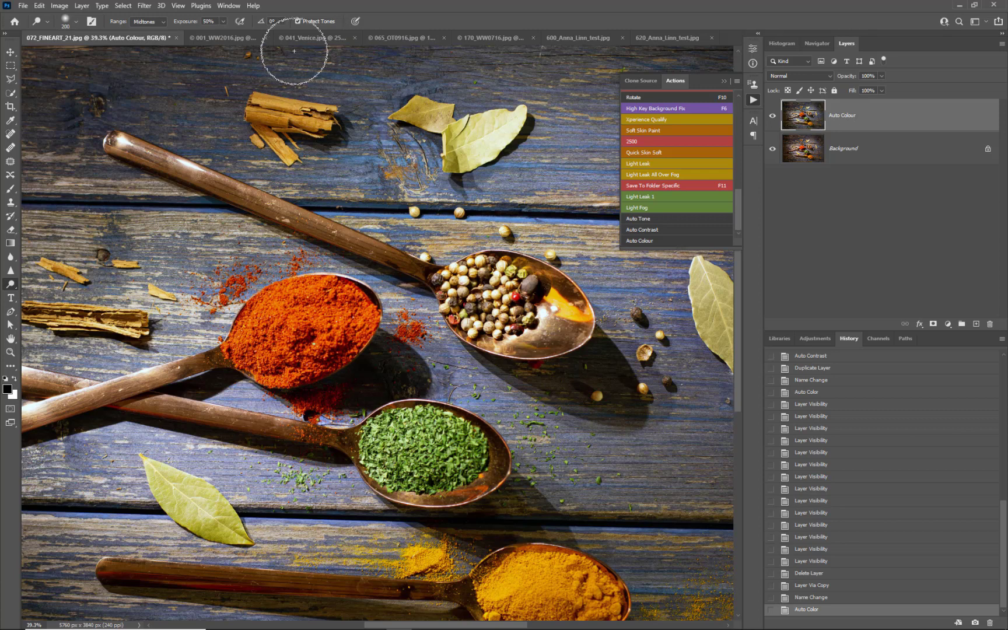
left_click(60, 7)
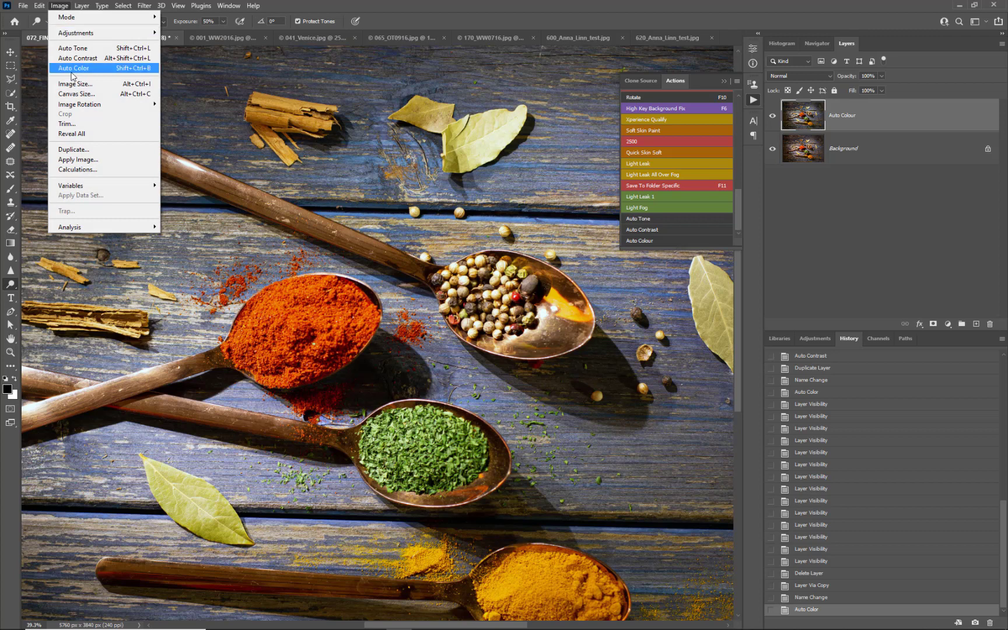
left_click(515, 13)
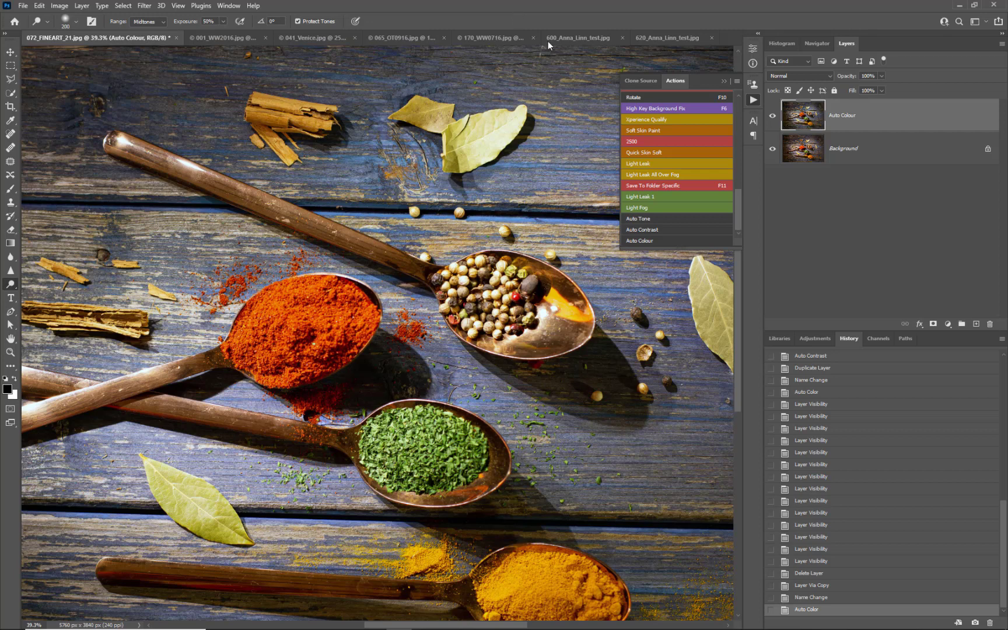
- Delete the Auto Colour layer above the Background and turn off Button Mode for the actions list
left_click_drag(938, 123, 989, 322)
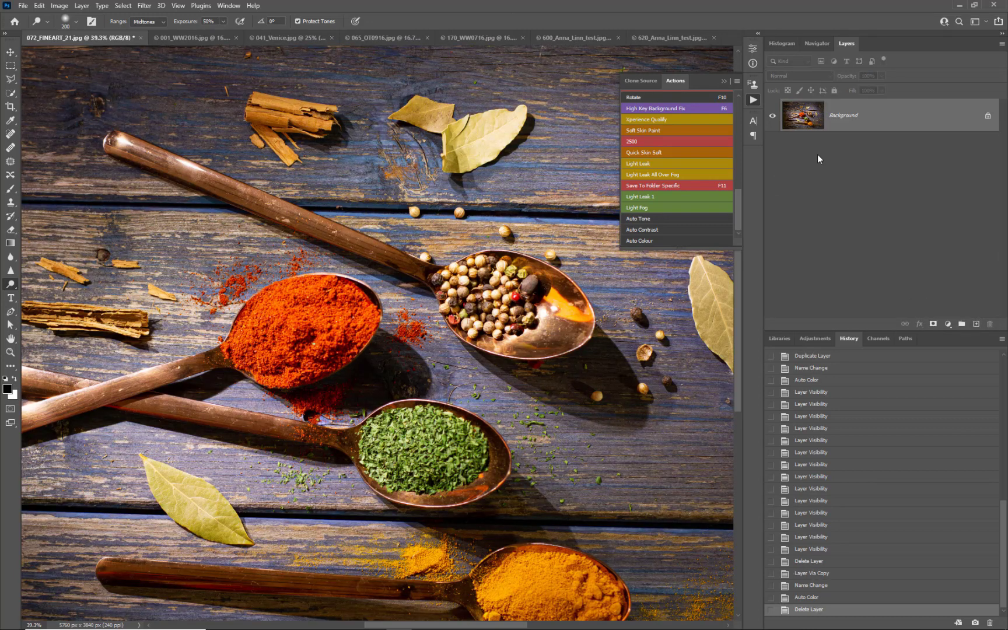
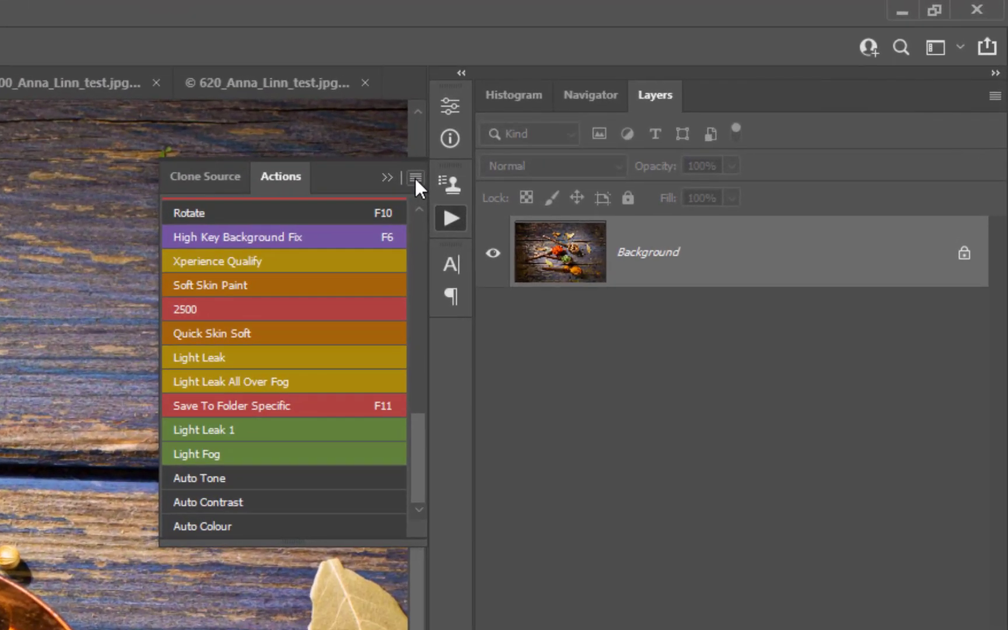
left_click(415, 178)
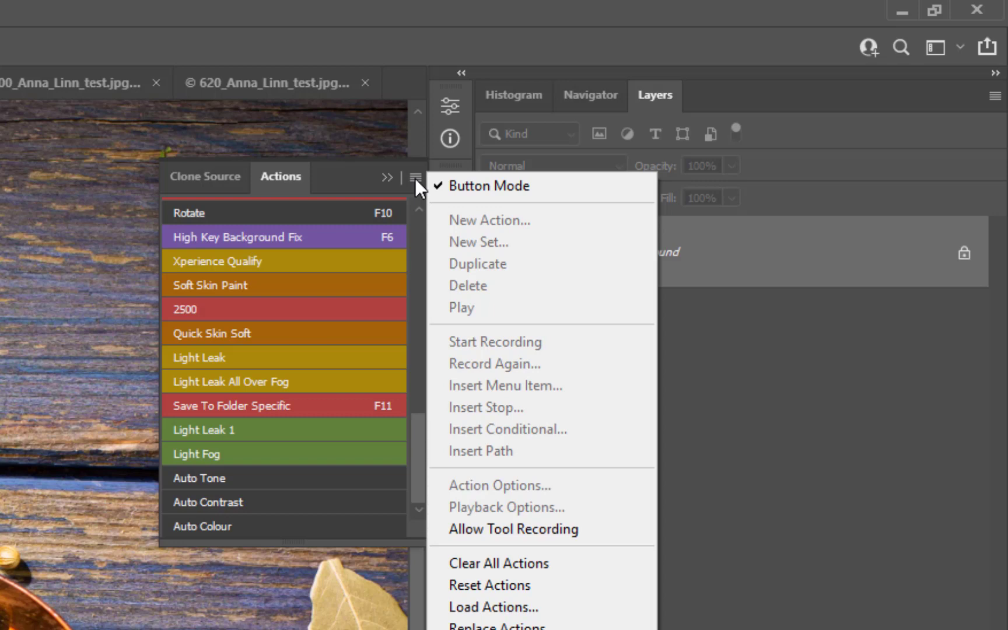
left_click(475, 186)
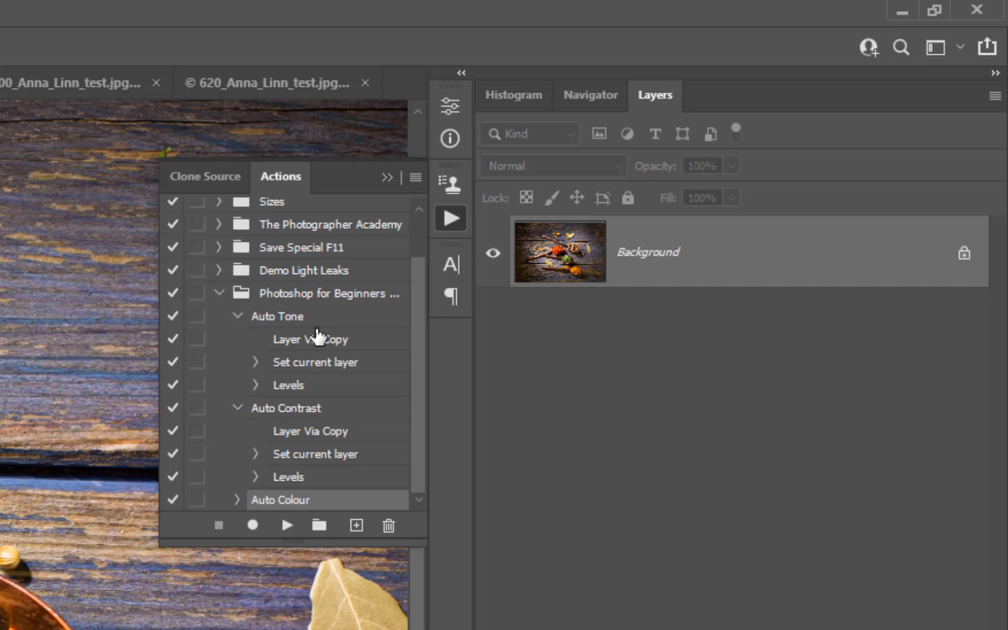
- Look through the action sets and collapse the Photoshop for Beginners set so only set names are listed
scroll(312, 264, "up", 2)
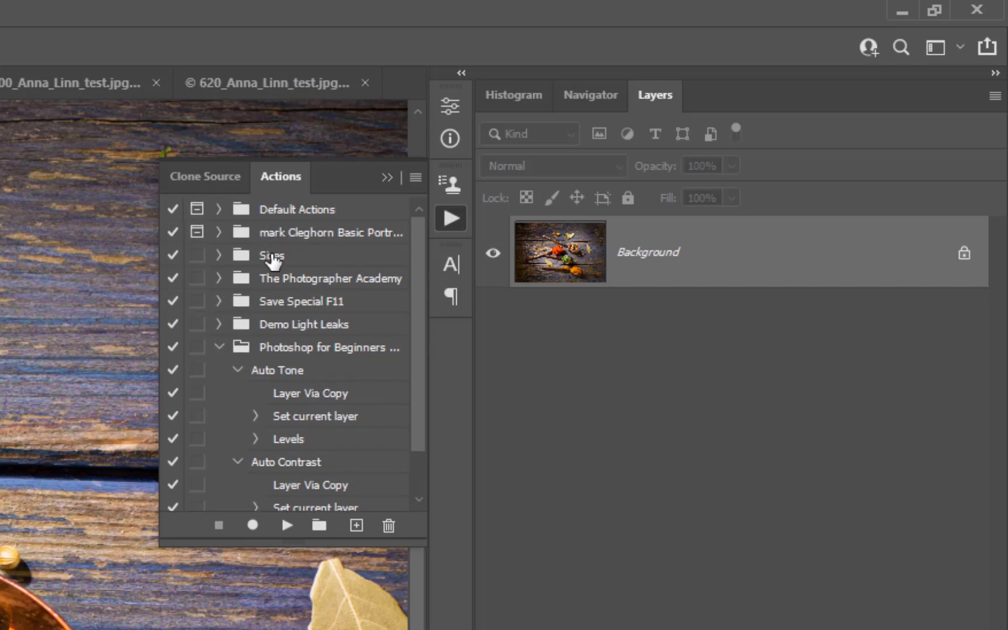
scroll(290, 360, "down", 2)
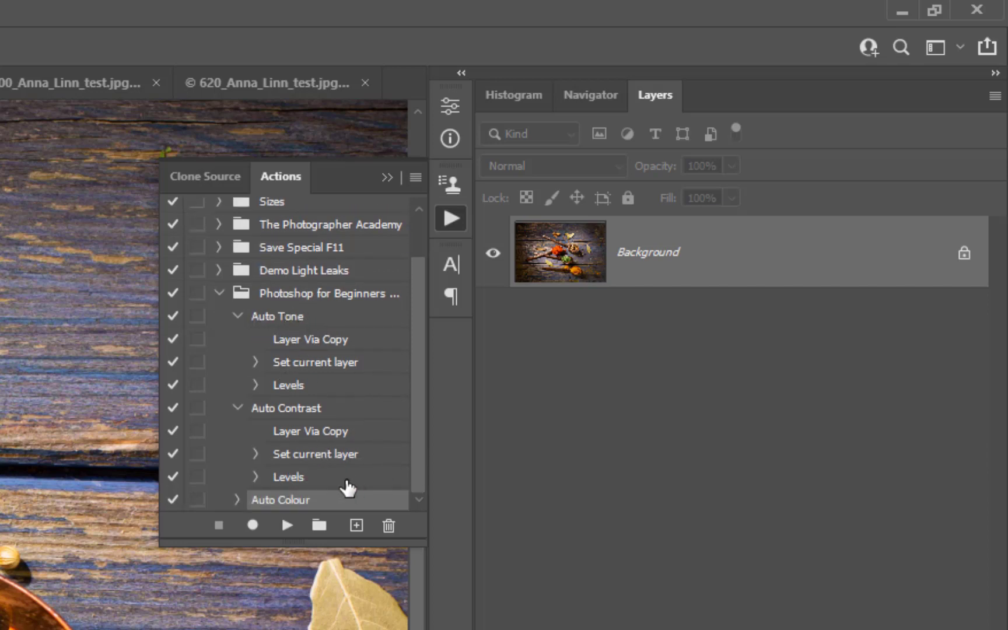
left_click(220, 293)
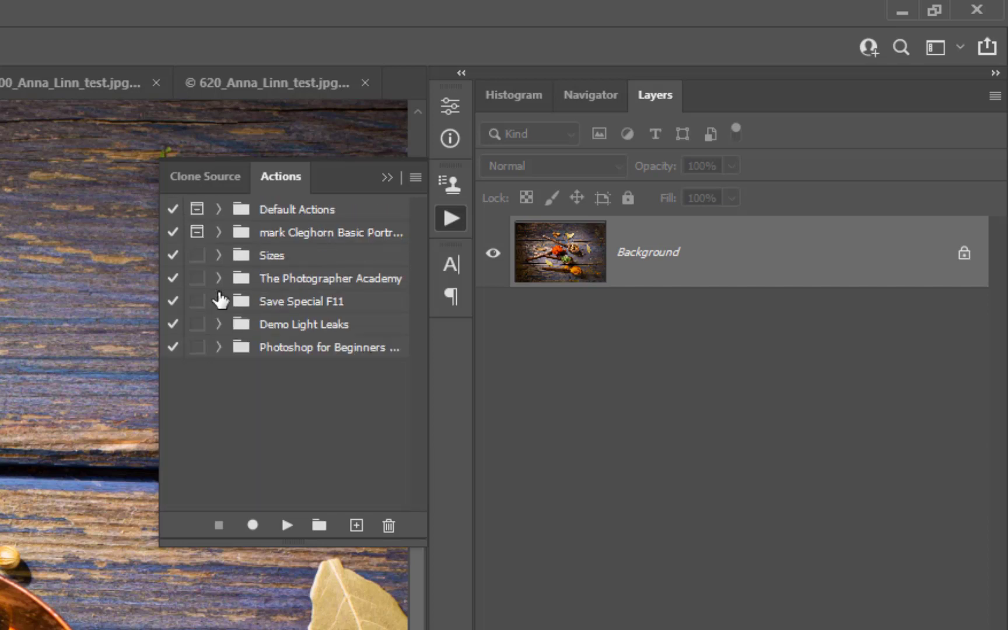
left_click(218, 348)
left_click(219, 348)
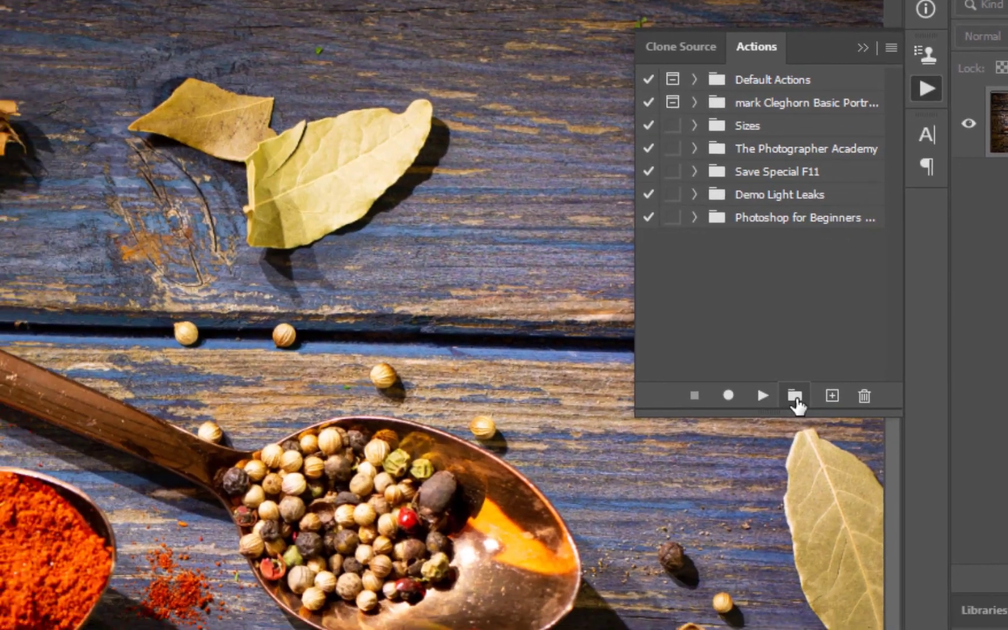
- Create a new action set named PSB Auto
left_click(319, 525)
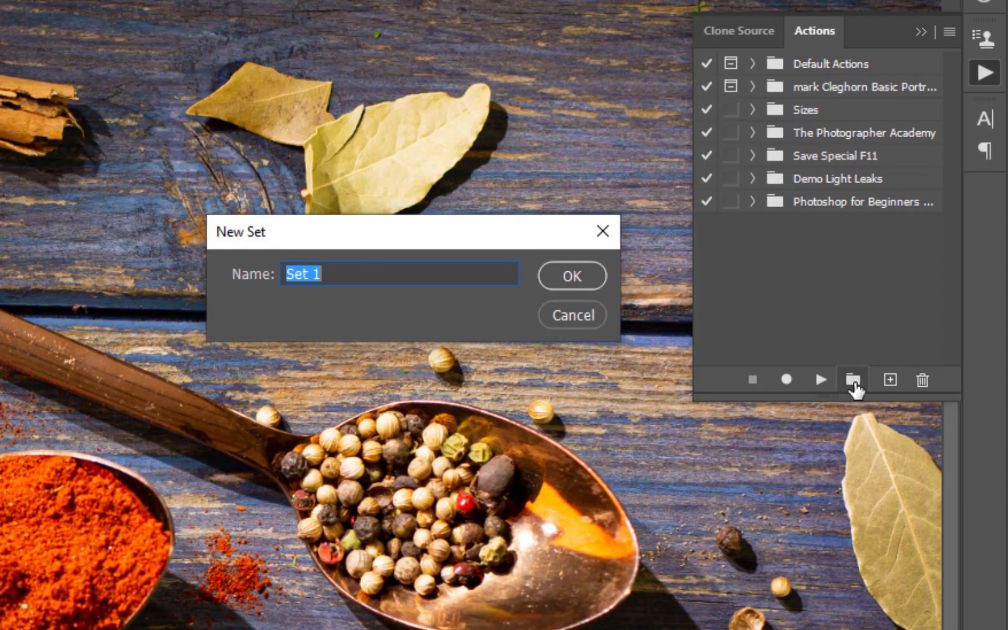
type("PSB Tones A")
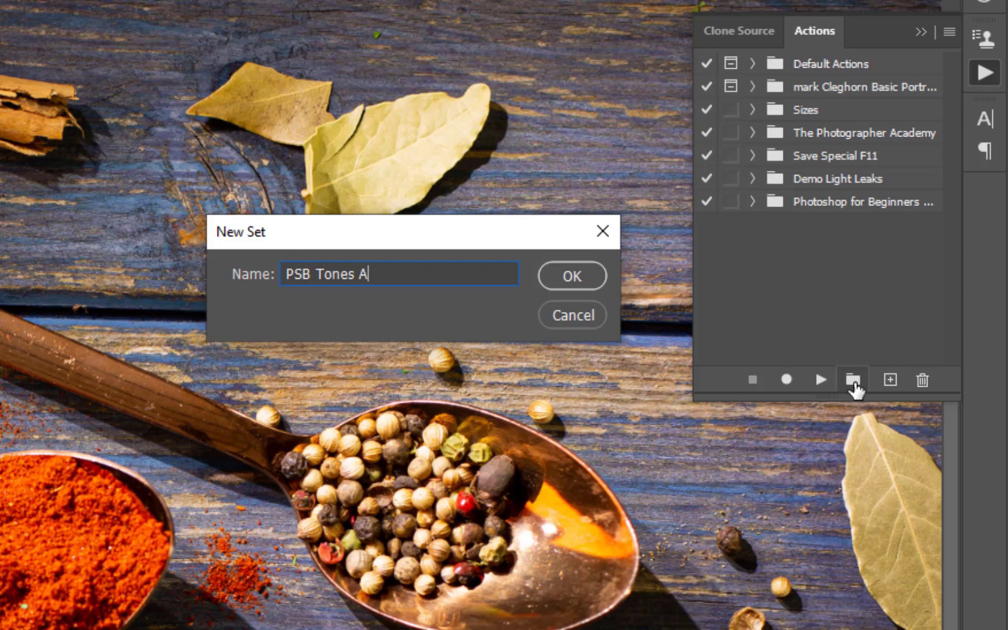
type("uto")
key("Left")
key("Left")
key("Left")
key("Left")
key("BackSpace")
key("BackSpace")
key("BackSpace")
key("BackSpace")
key("BackSpace")
key("BackSpace")
key("BackSpace")
left_click(560, 274)
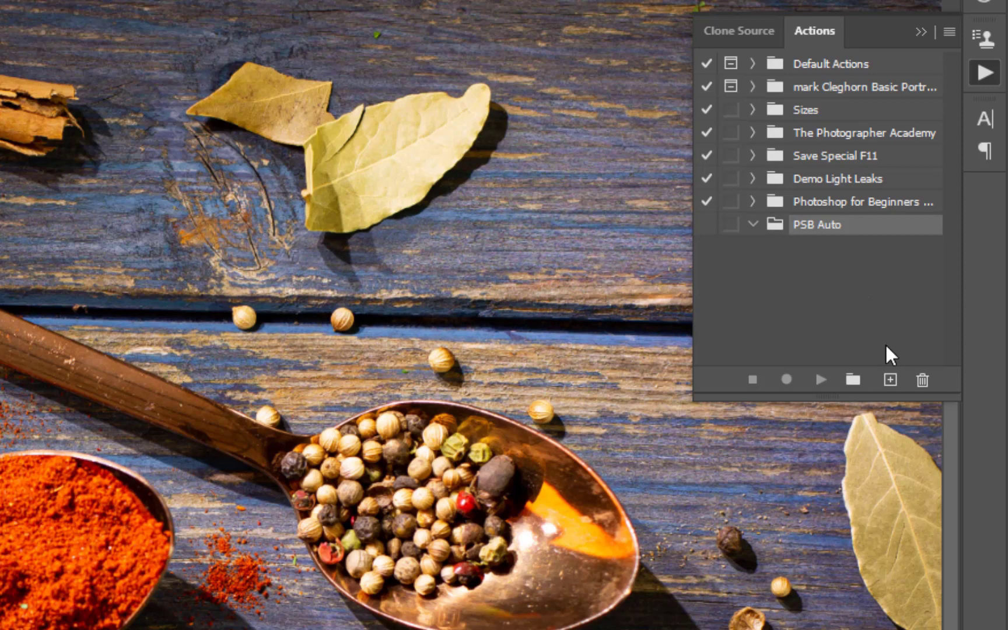
- Create an action named Auto Tone in the PSB Auto set, colour-coded Red with no function key, and start recording
left_click(889, 381)
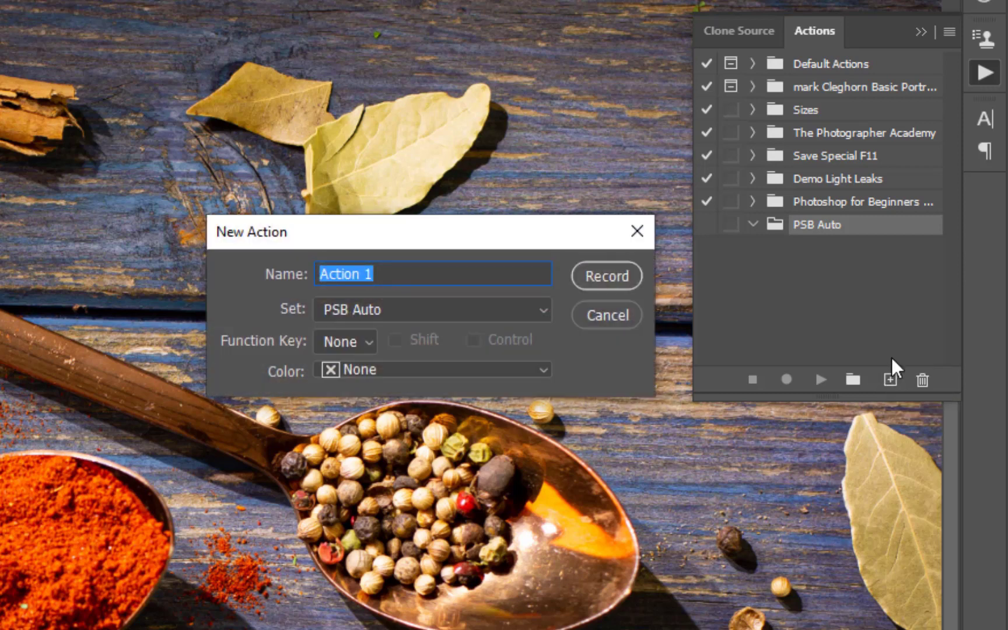
type("Aut")
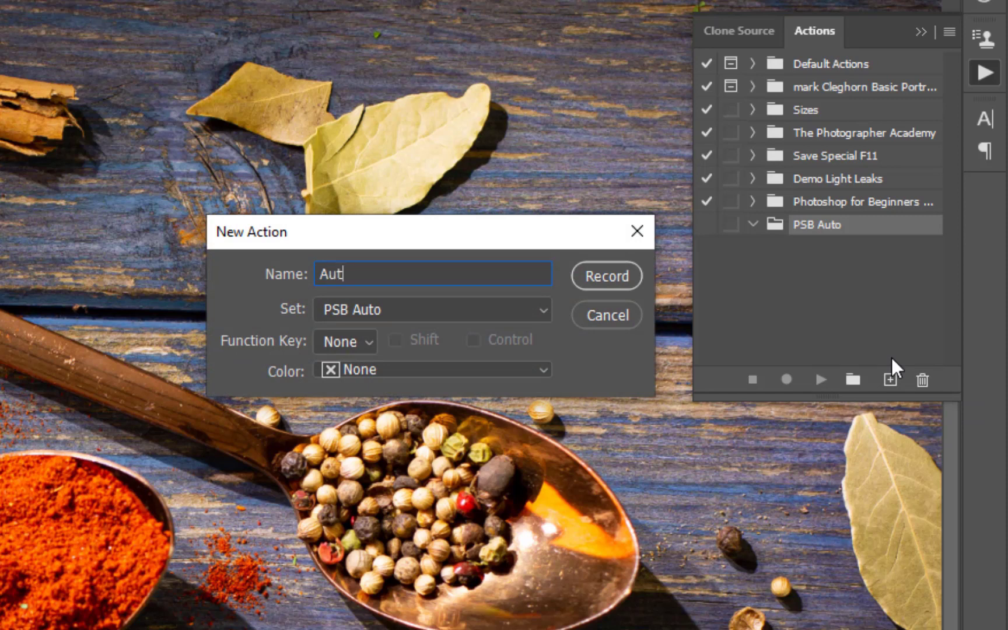
type("o Tone")
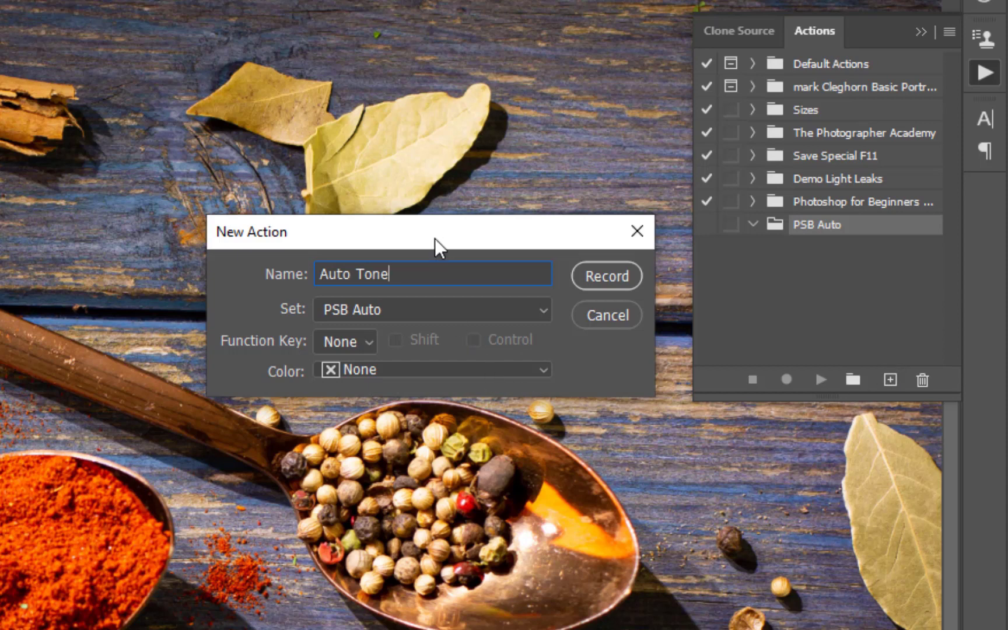
left_click_drag(435, 237, 444, 210)
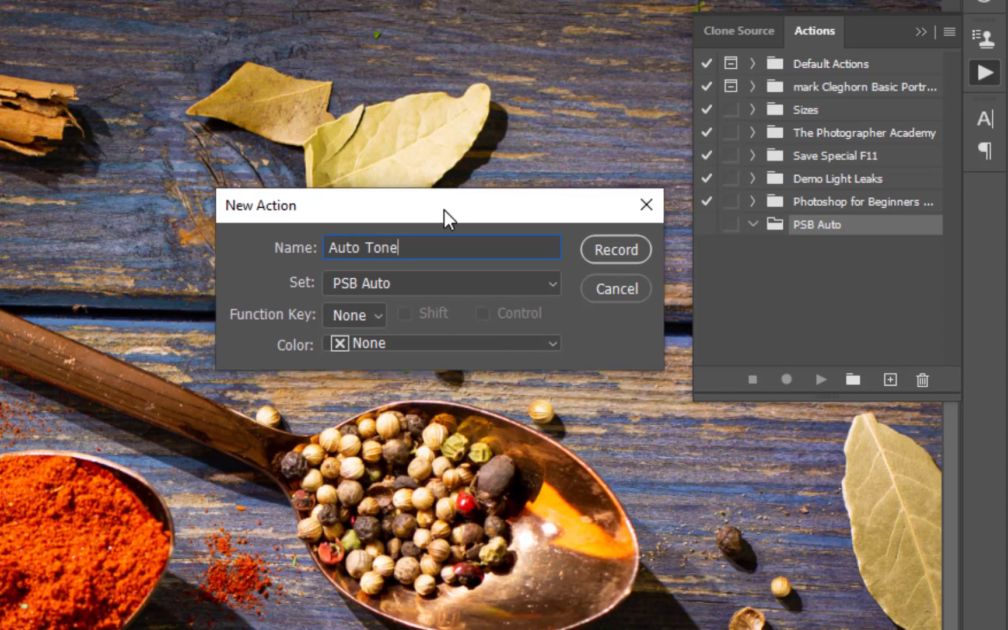
left_click(377, 311)
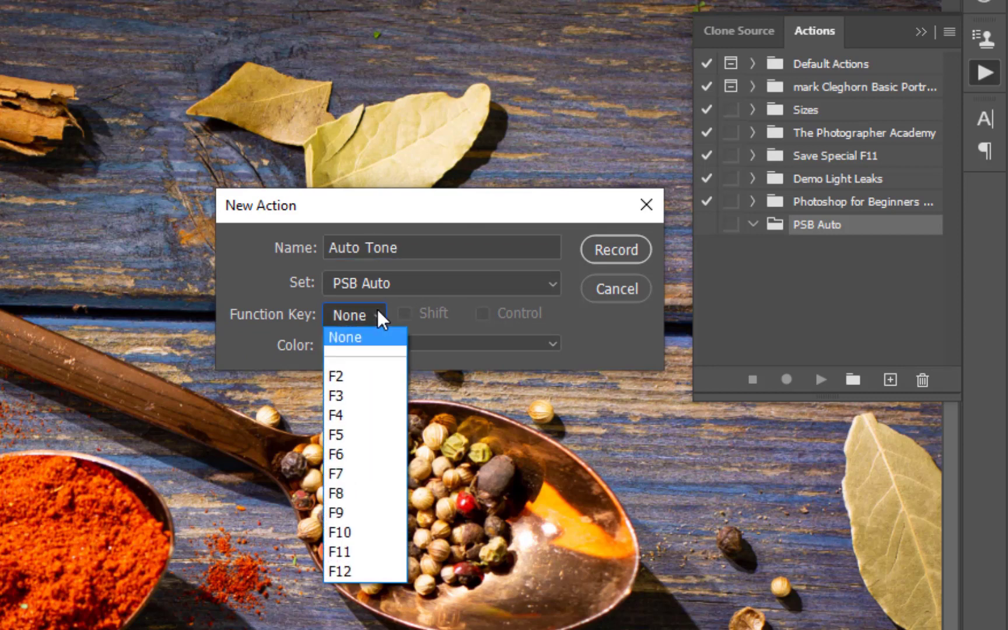
left_click(377, 314)
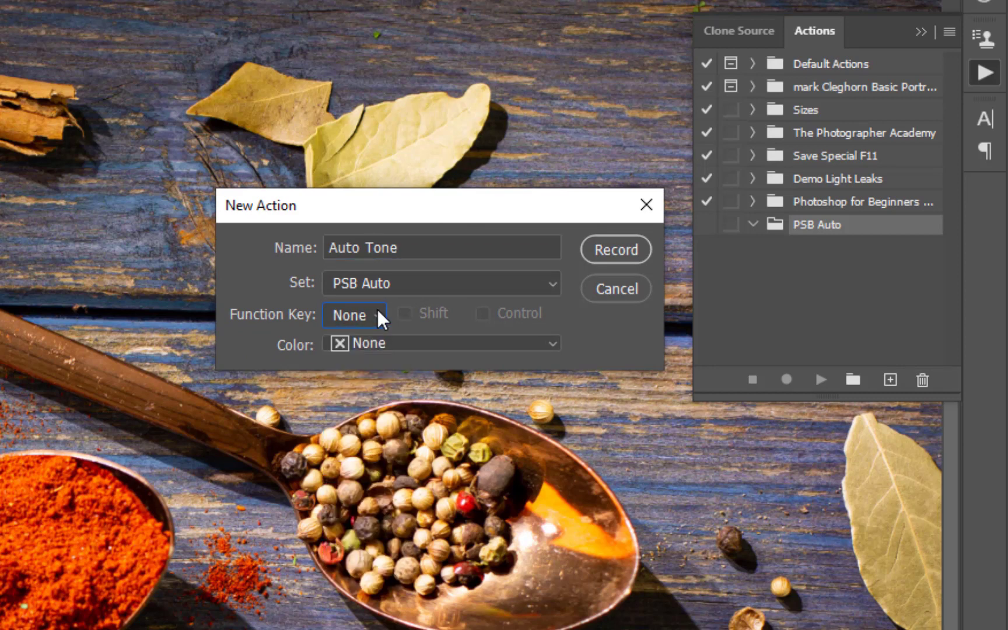
left_click(375, 343)
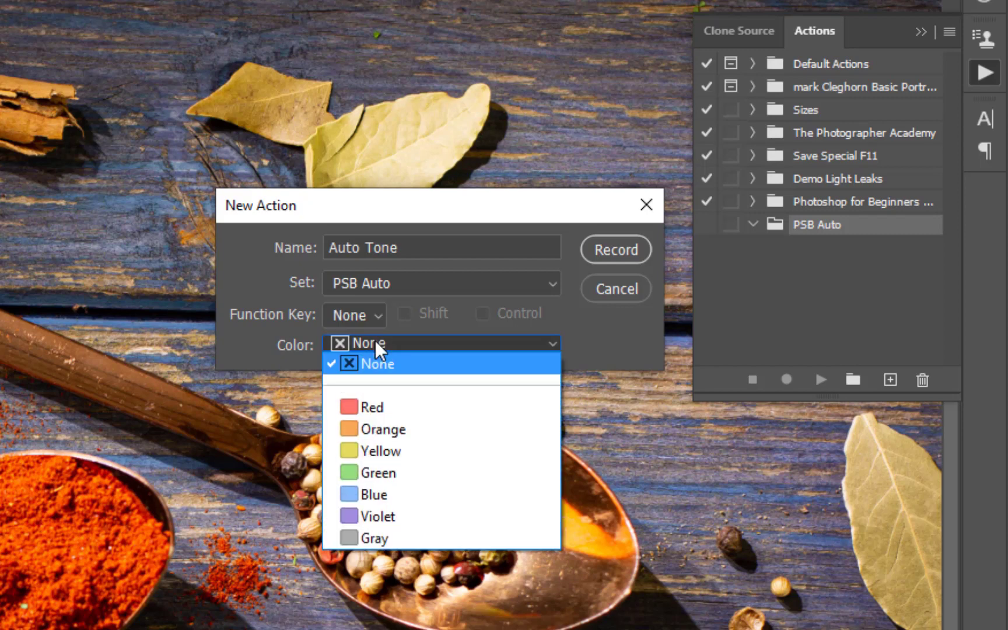
left_click(347, 407)
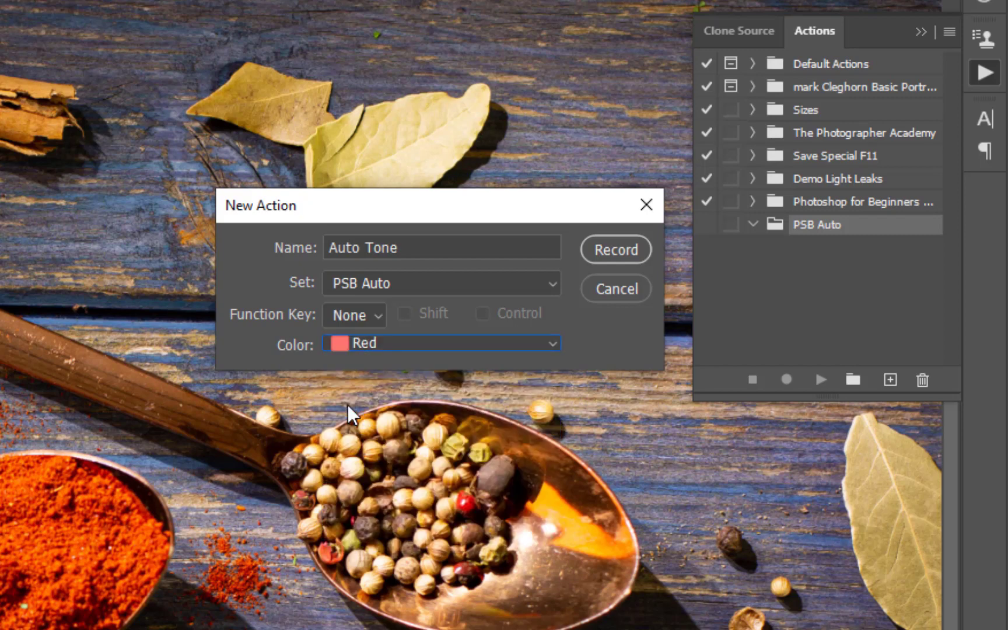
left_click(608, 252)
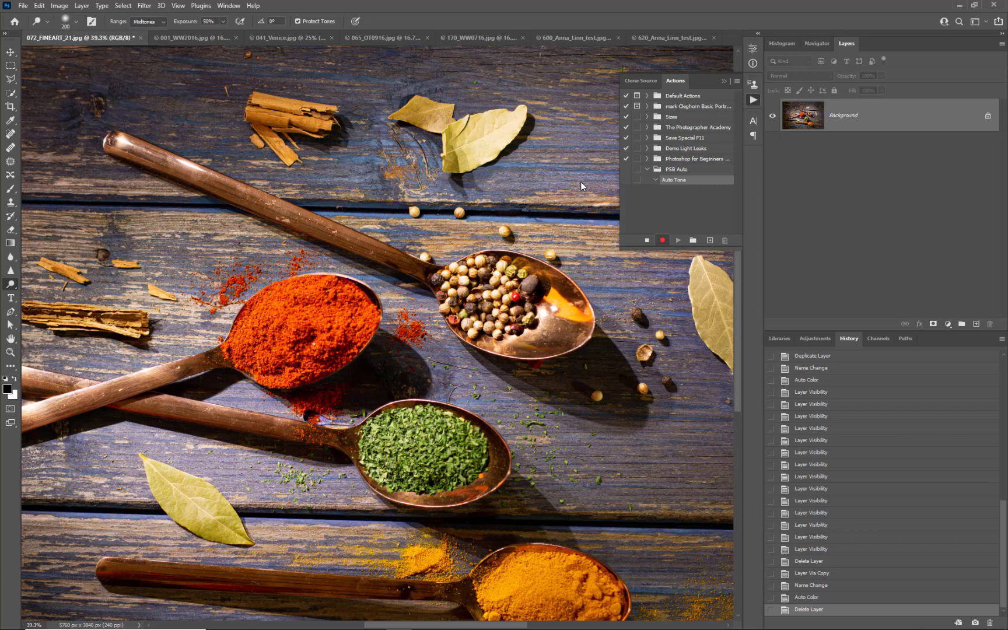
- Duplicate the Background layer as a new layer named Auto Tone while the action records
right_click(881, 119)
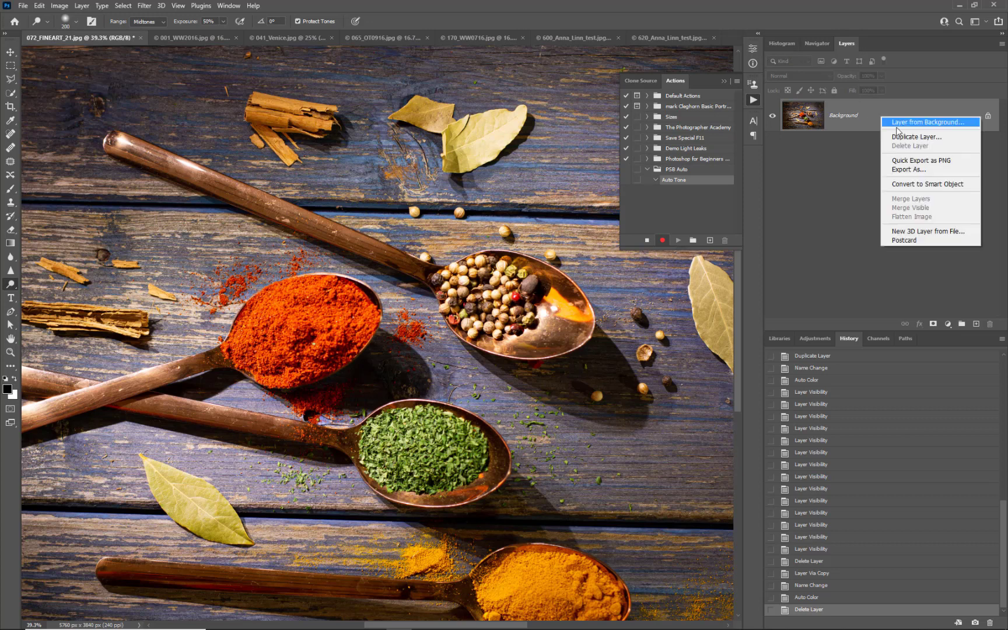
left_click(897, 138)
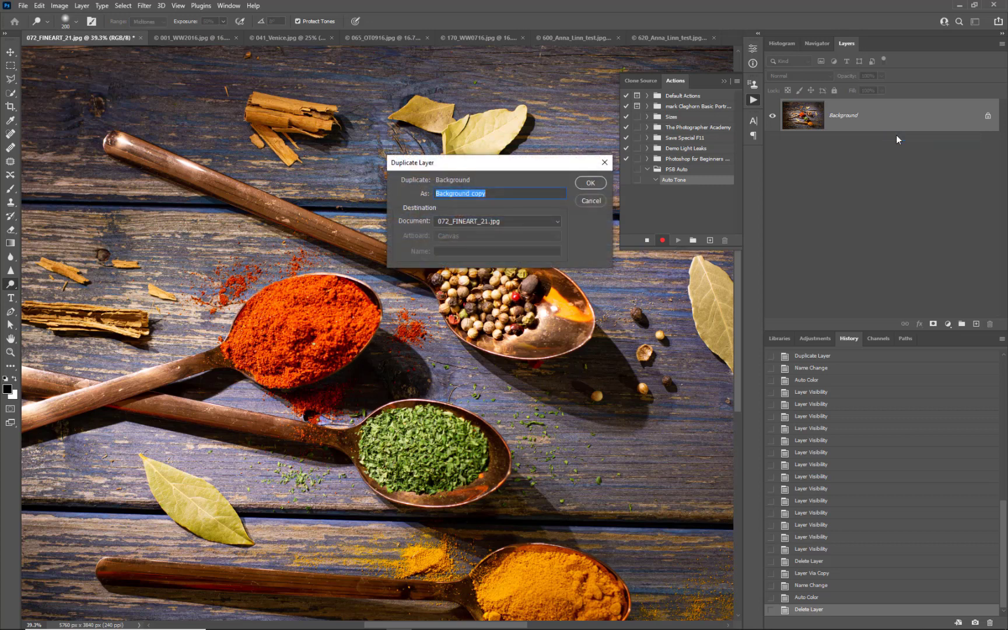
type("Auto Tone")
left_click(586, 184)
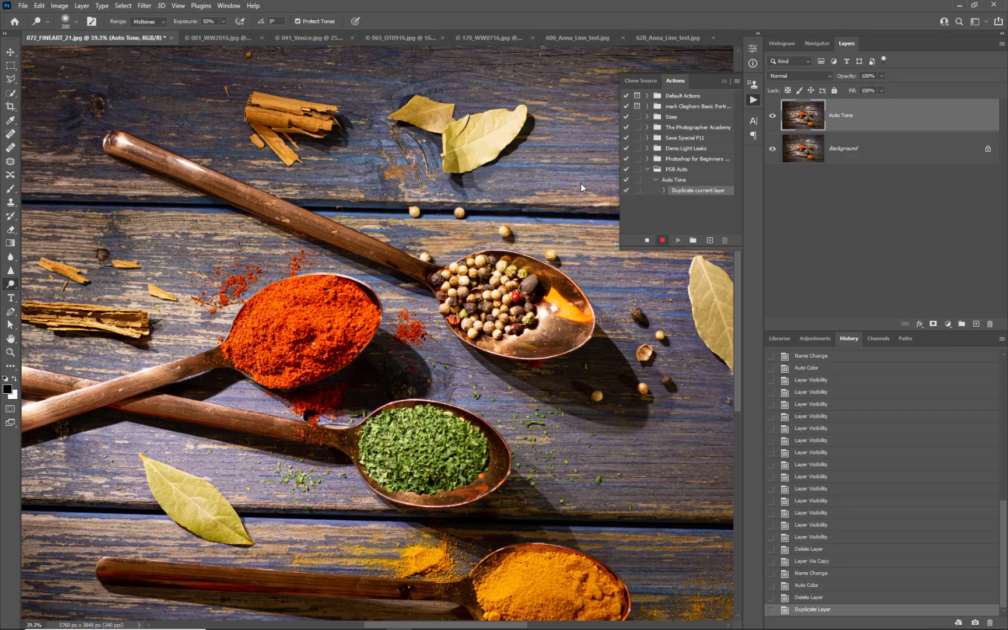
- Apply the Auto Tone correction to the duplicate layer and stop recording the action
left_click(61, 6)
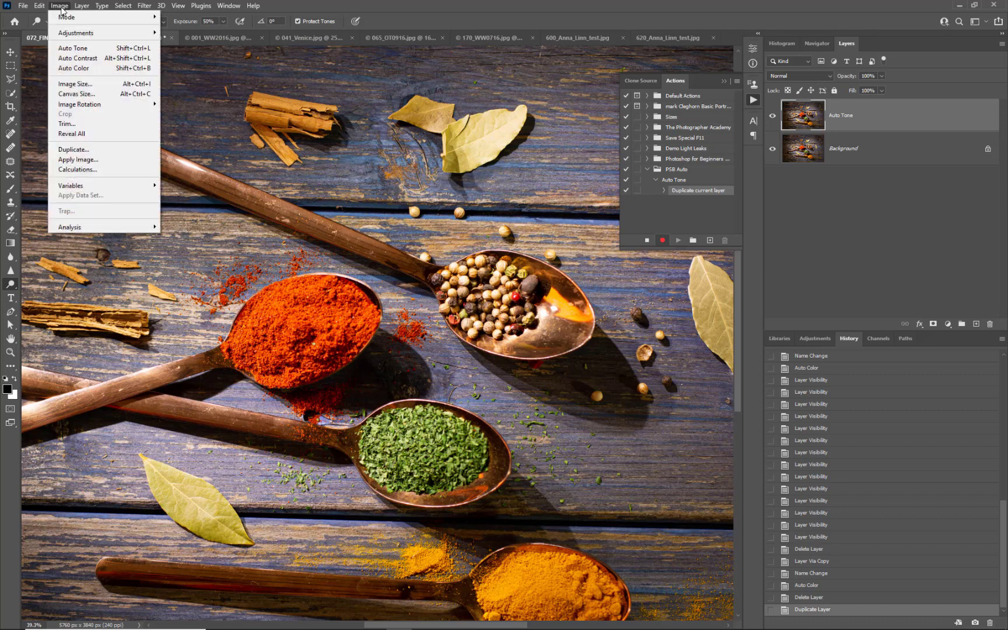
left_click(68, 49)
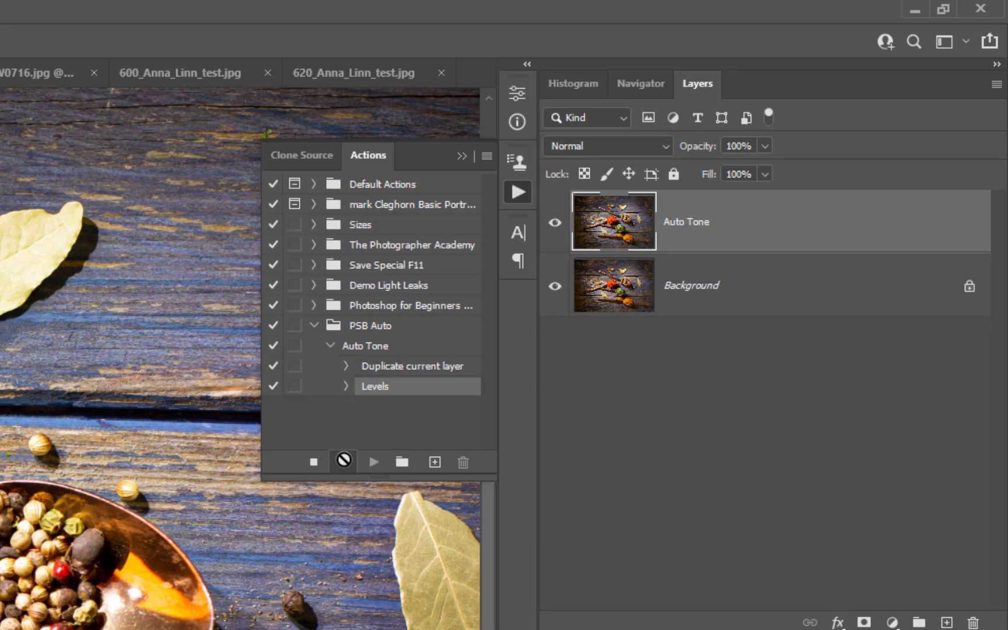
left_click(313, 464)
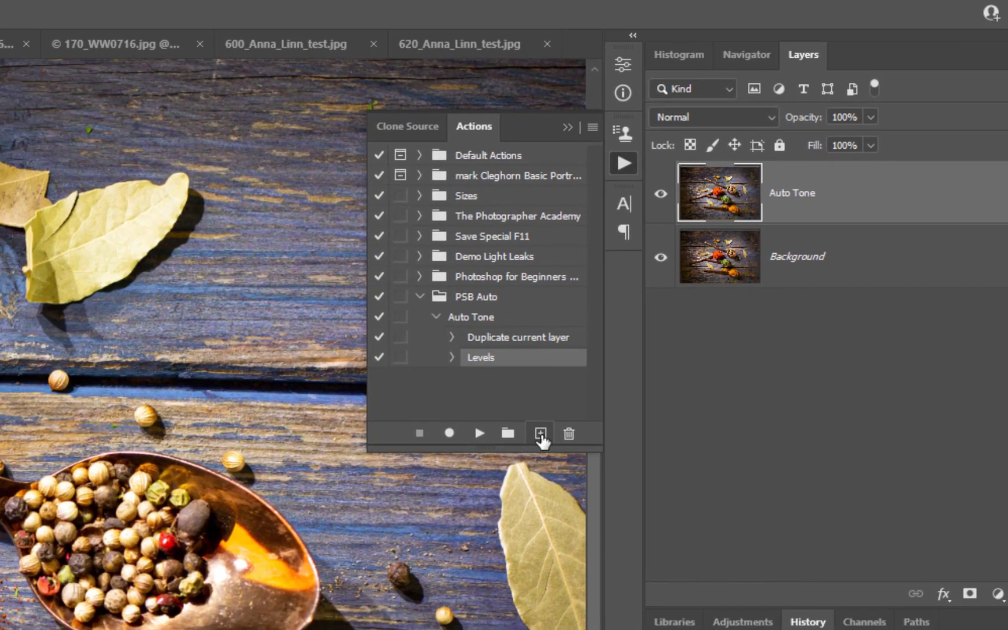
- Create an action named Auto Contrast in the PSB Auto set, colour-coded Orange, and start recording it
left_click(435, 462)
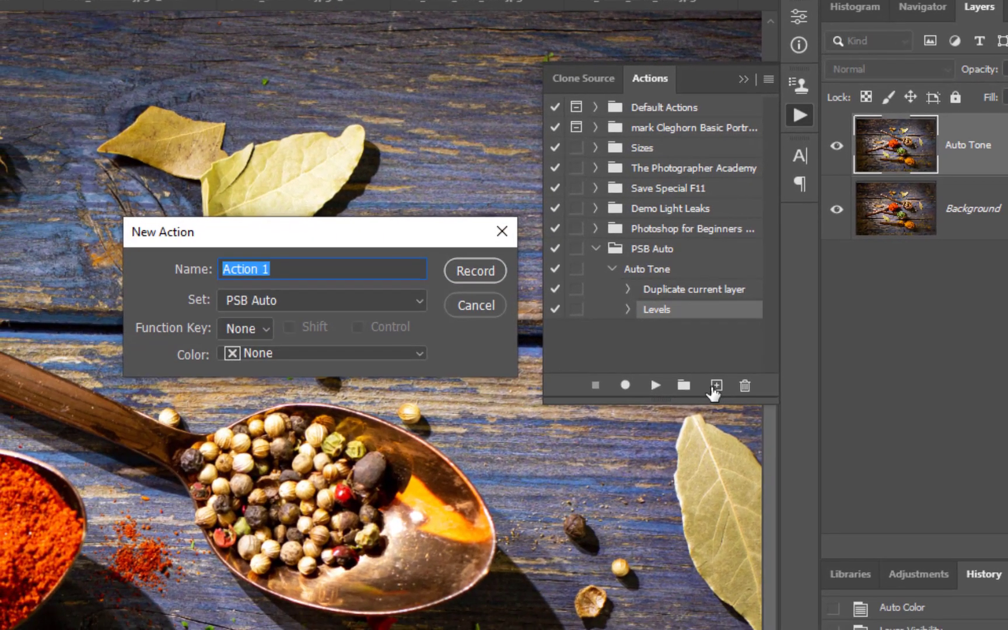
type("Auto ")
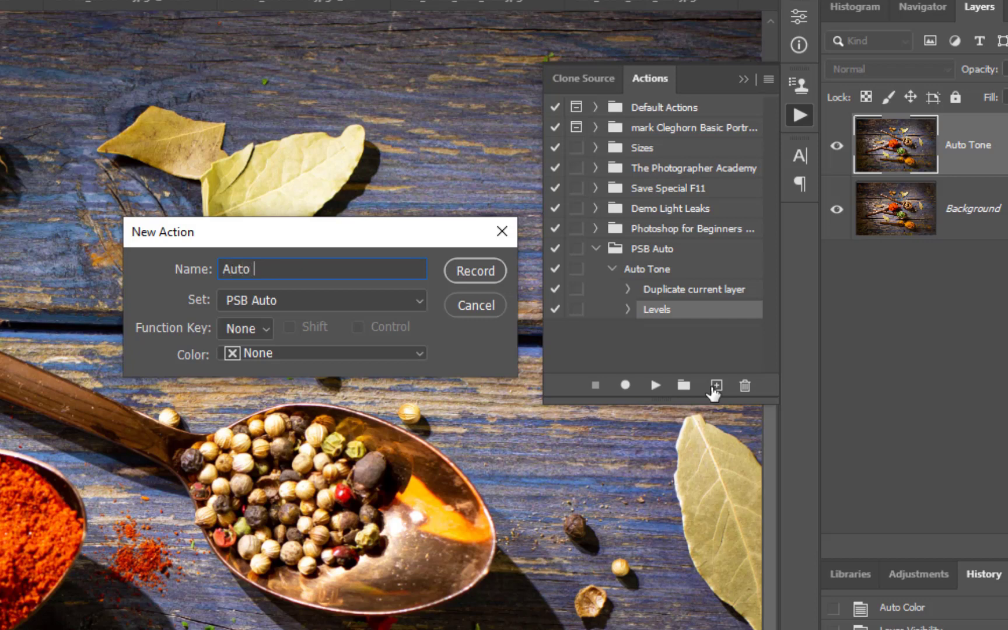
type("Contrast")
left_click(310, 353)
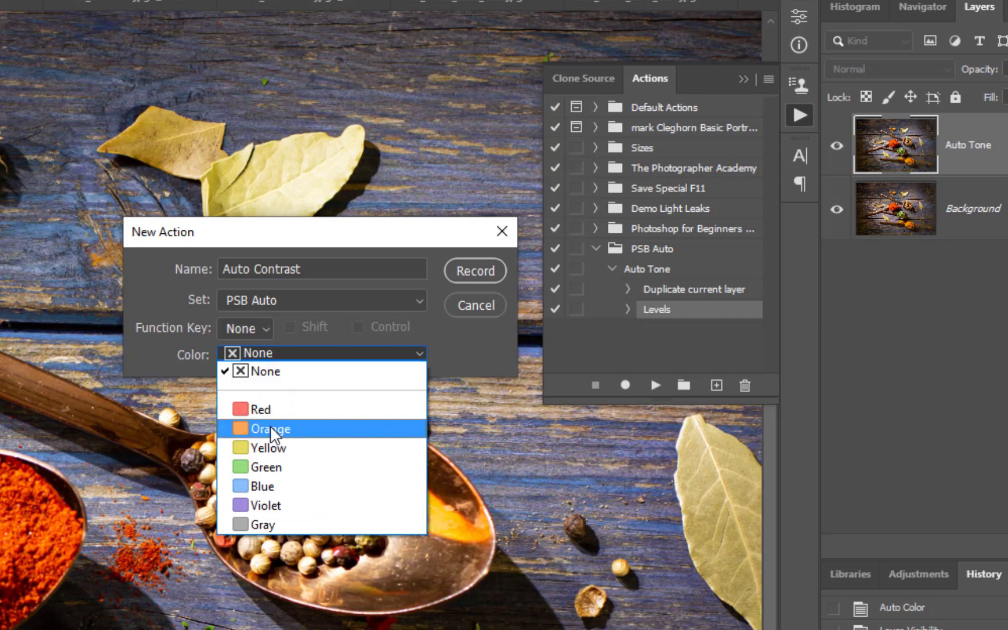
left_click(270, 431)
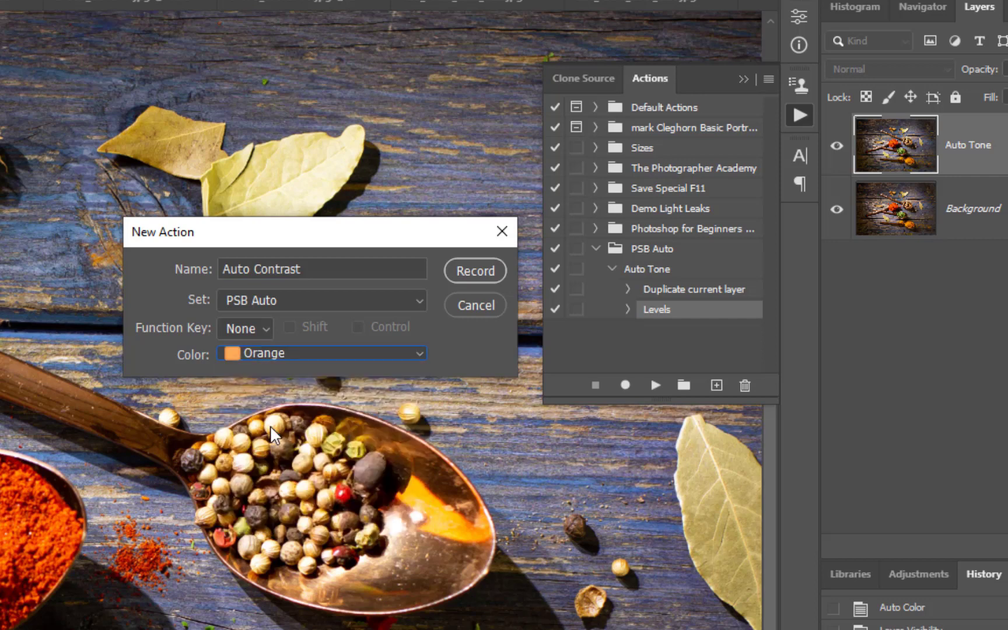
left_click(460, 271)
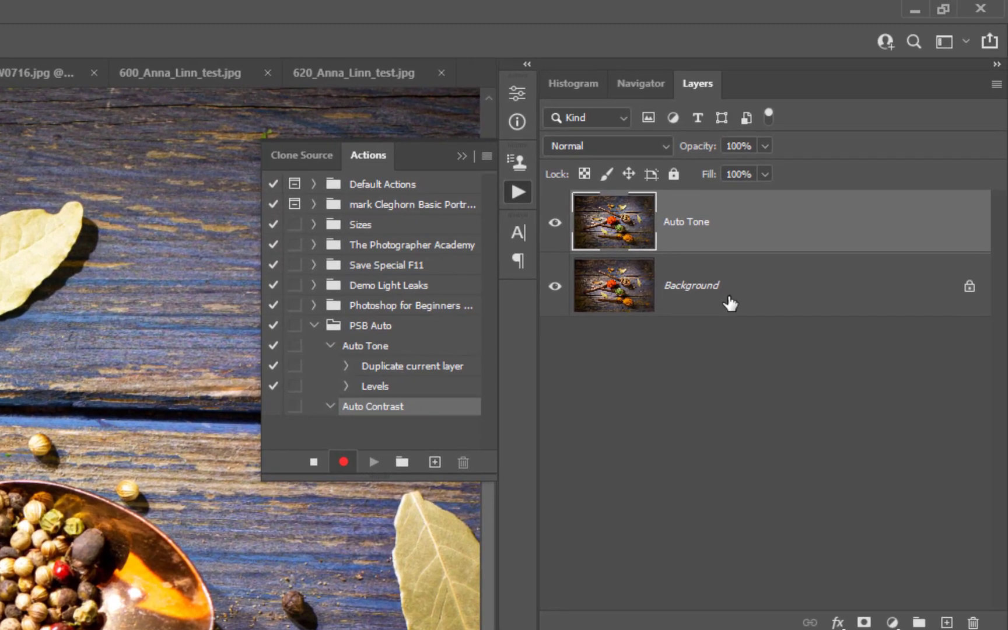
- Duplicate the Background layer as a new layer named Auto Contrast while the action records
left_click(992, 222)
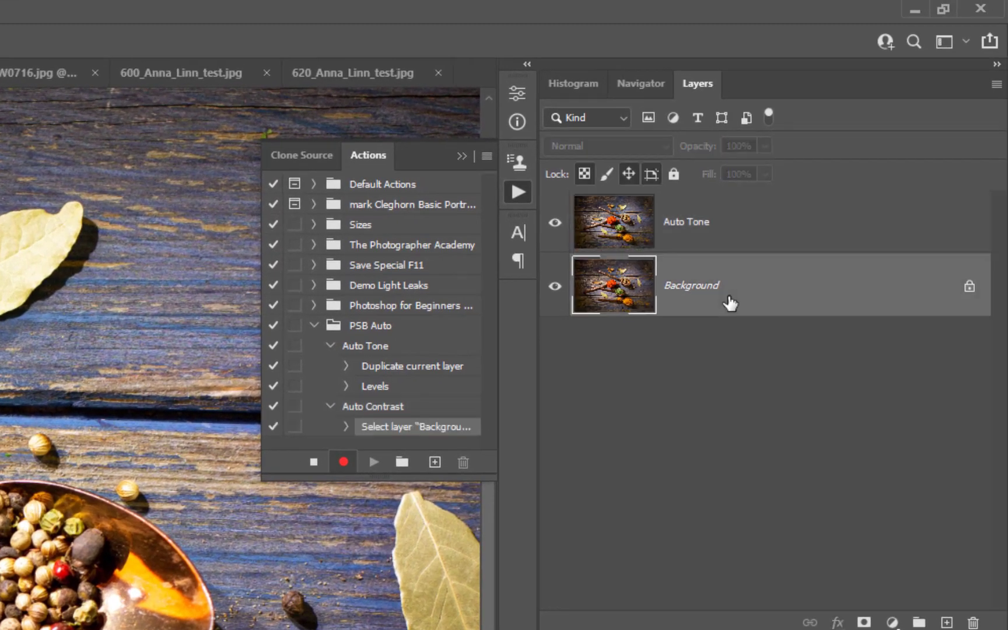
right_click(729, 303)
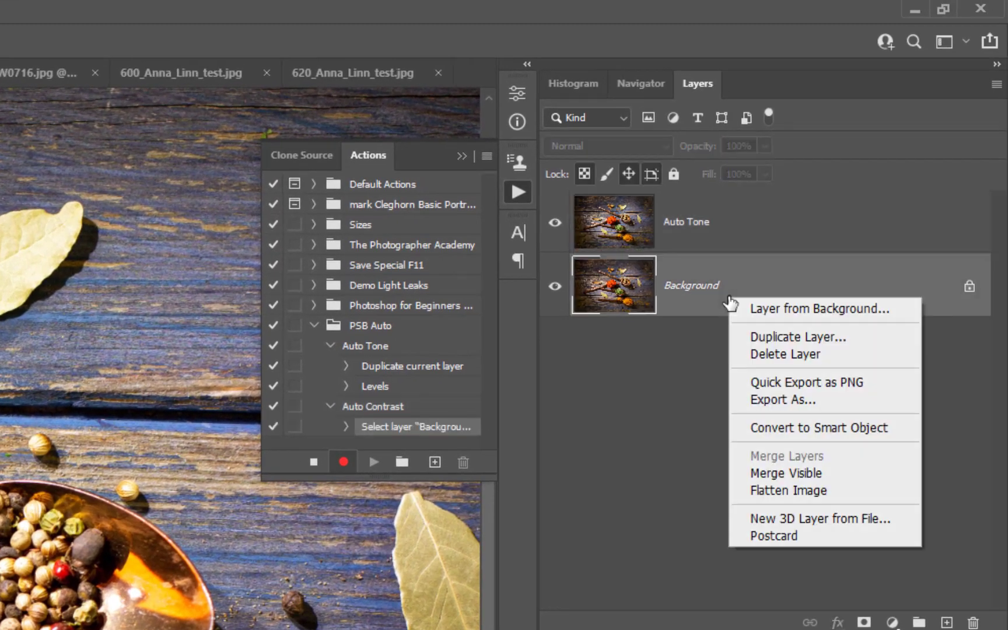
left_click(771, 338)
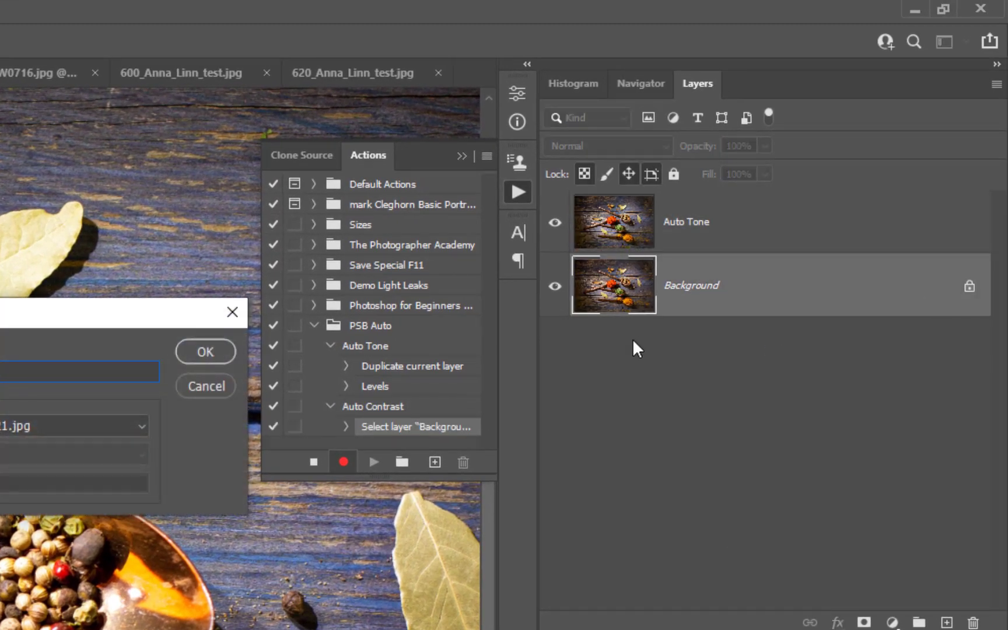
type("Auto Contrast")
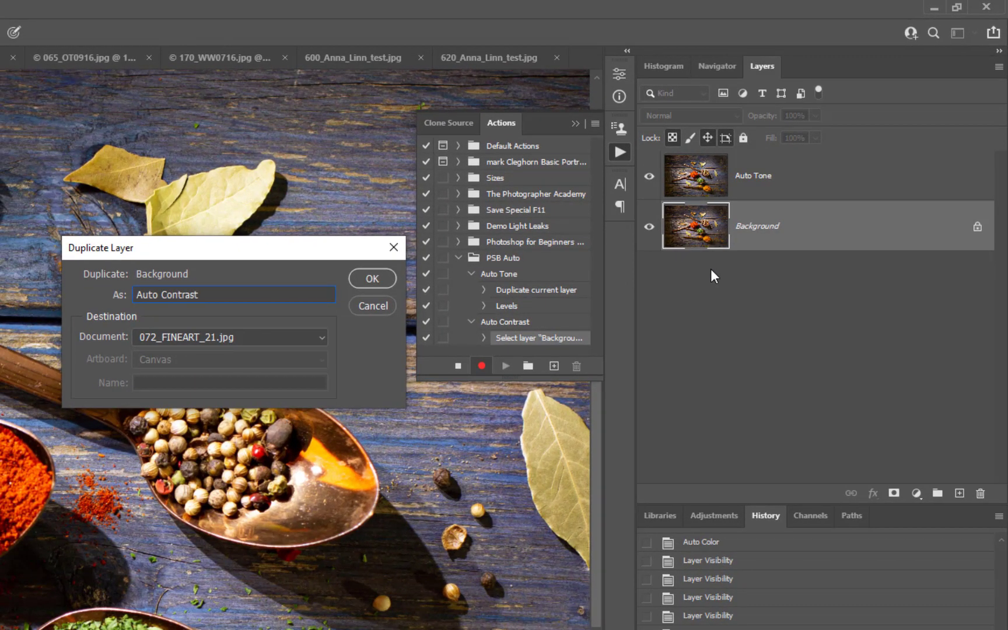
left_click(373, 278)
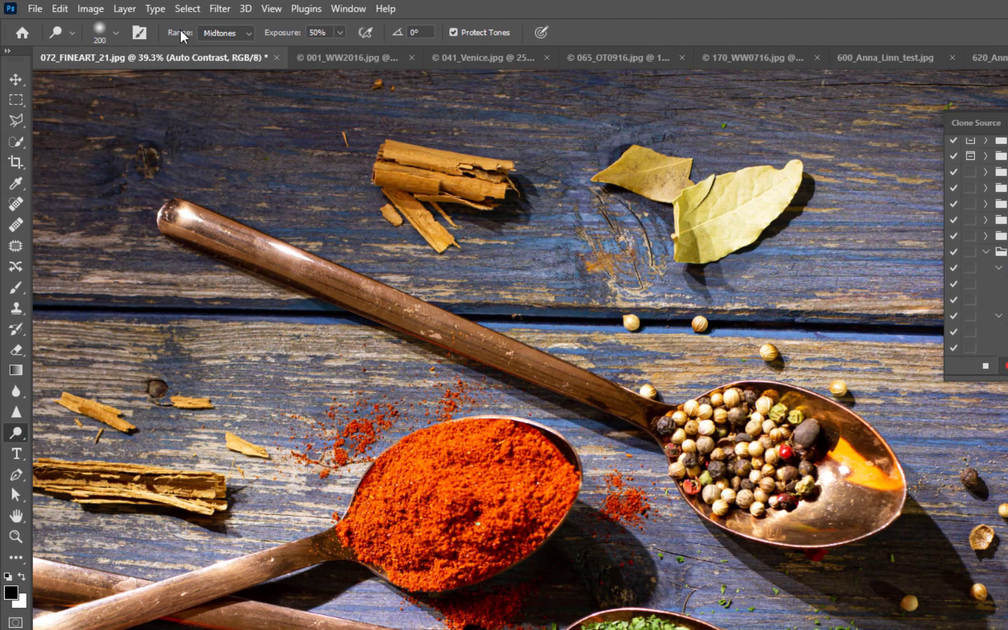
- Apply the Auto Contrast correction to the duplicate layer and stop recording the action
left_click(91, 9)
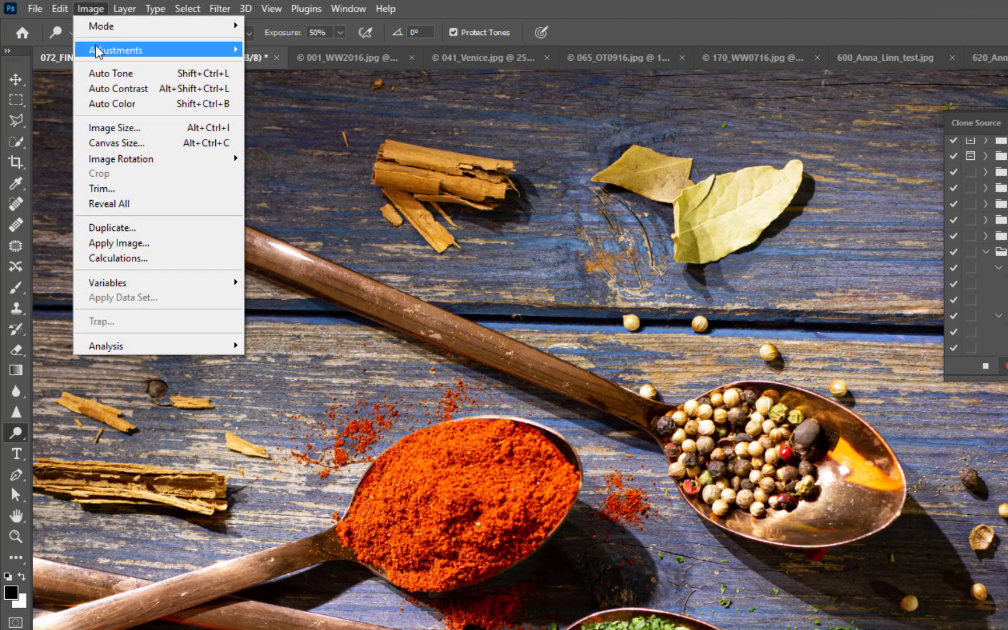
left_click(90, 88)
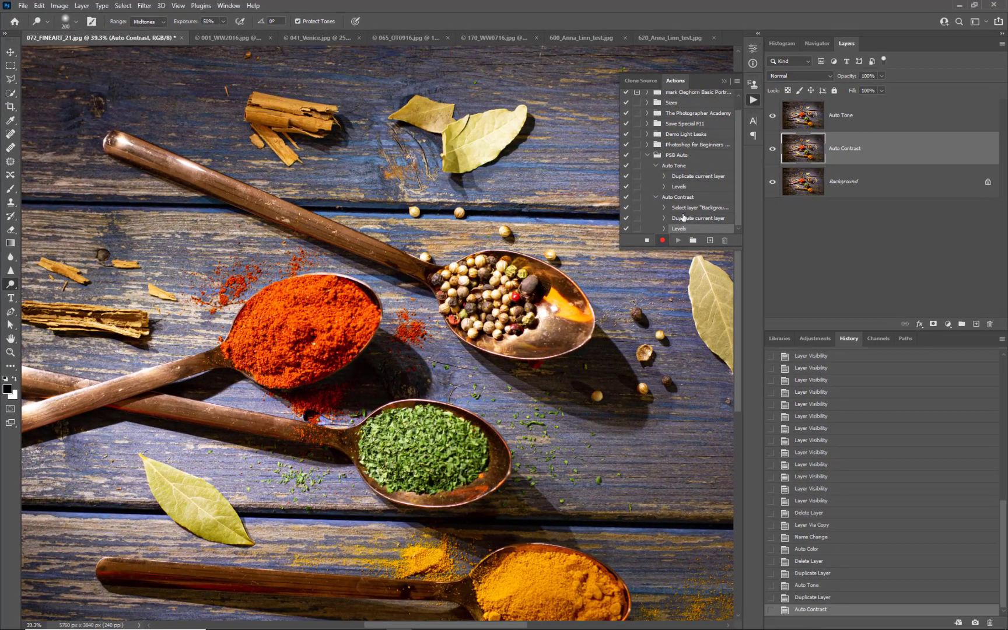
left_click(646, 242)
- Create an action named Auto Colour in the PSB Auto set, colour-coded Yellow with no function key, and start recording
left_click(710, 241)
type("A")
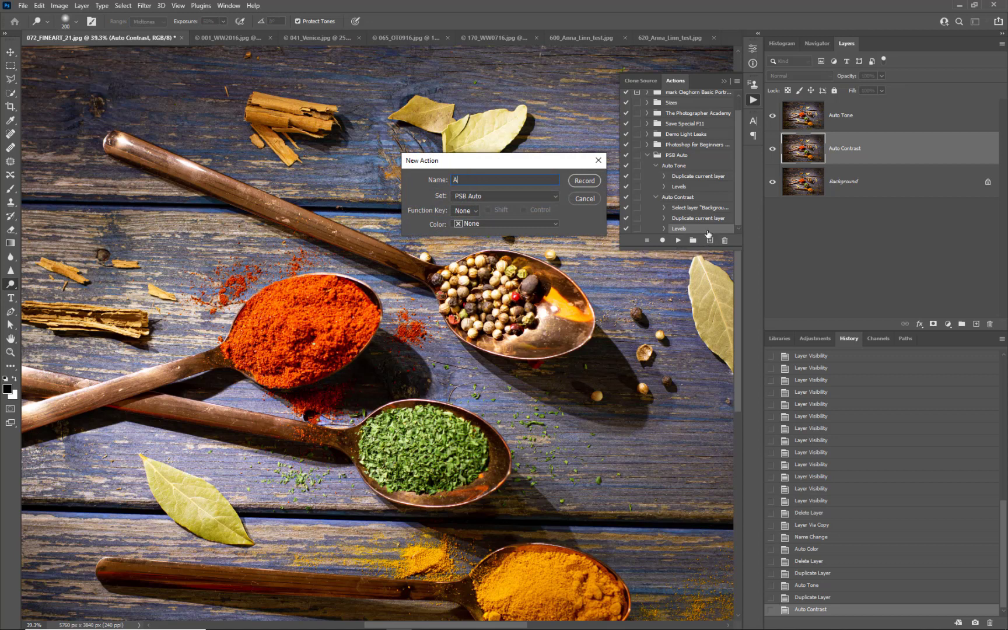
type("uto Colour")
left_click(465, 210)
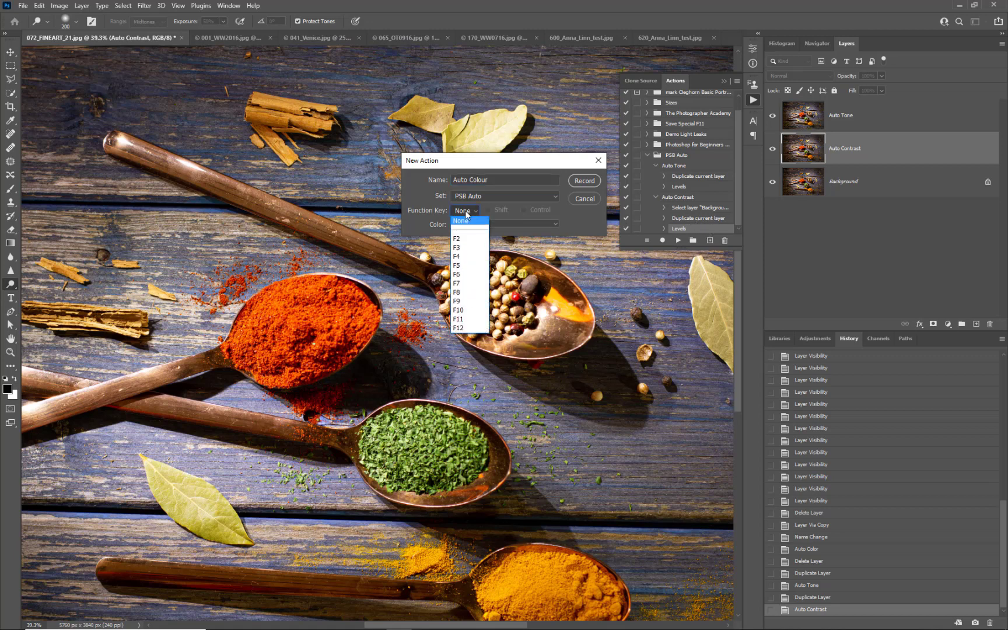
left_click(465, 211)
left_click(478, 224)
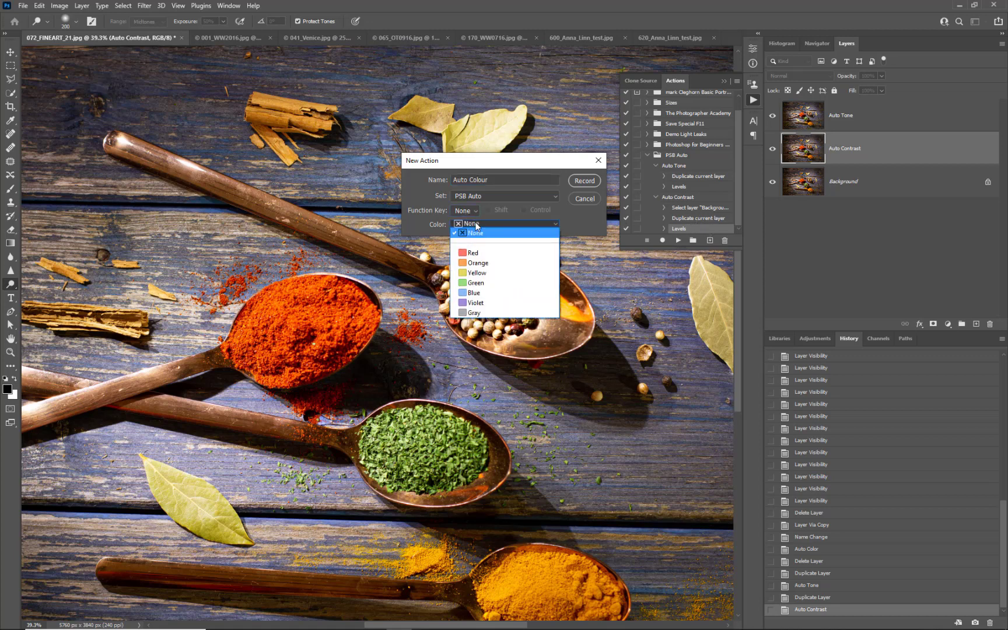
left_click(483, 272)
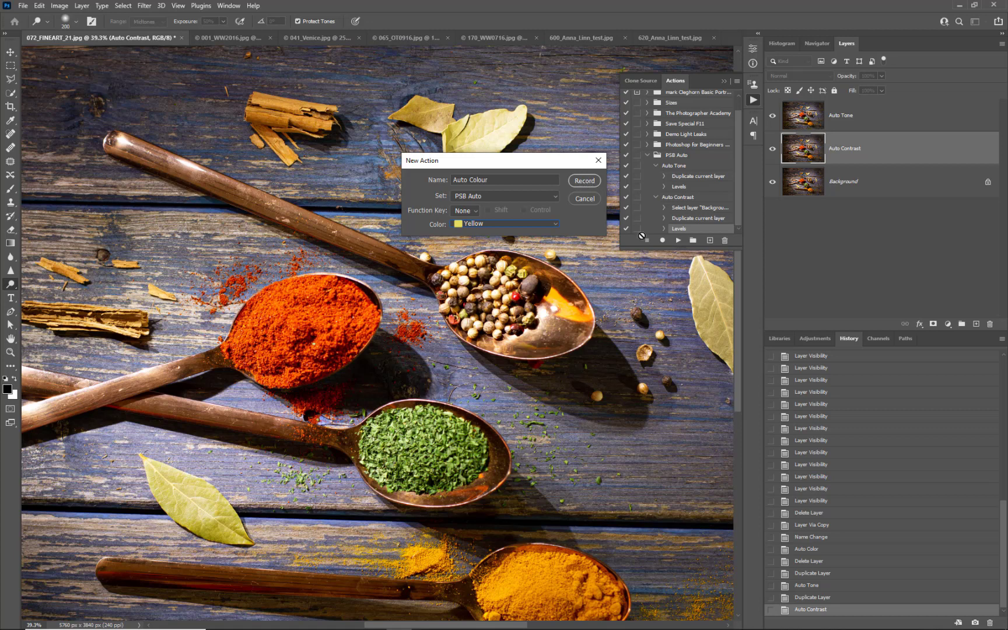
left_click(585, 181)
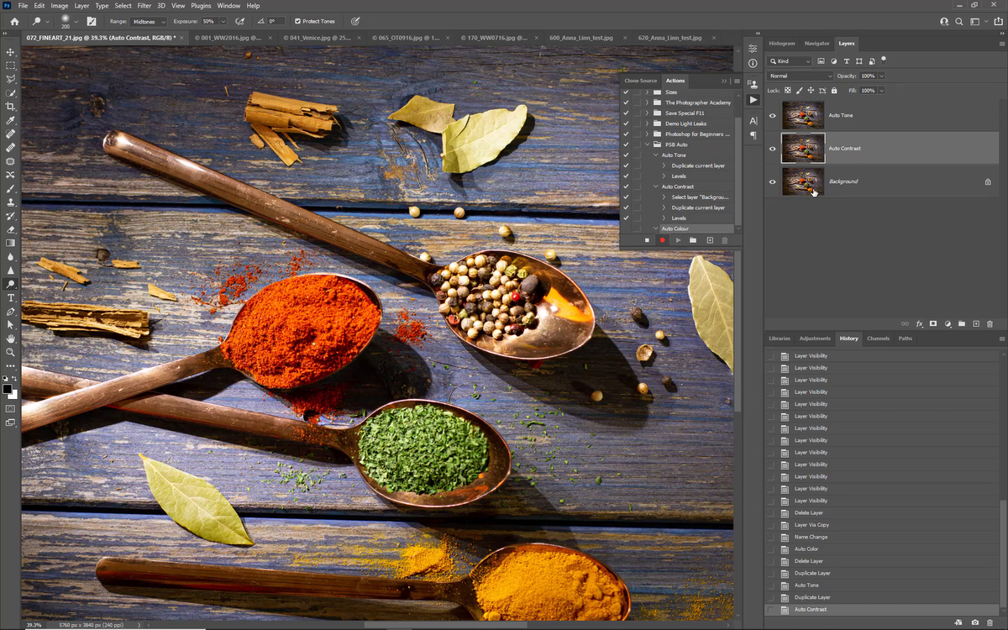
- Duplicate the Background layer as a new layer named Auto Colour while the action records
left_click(880, 188)
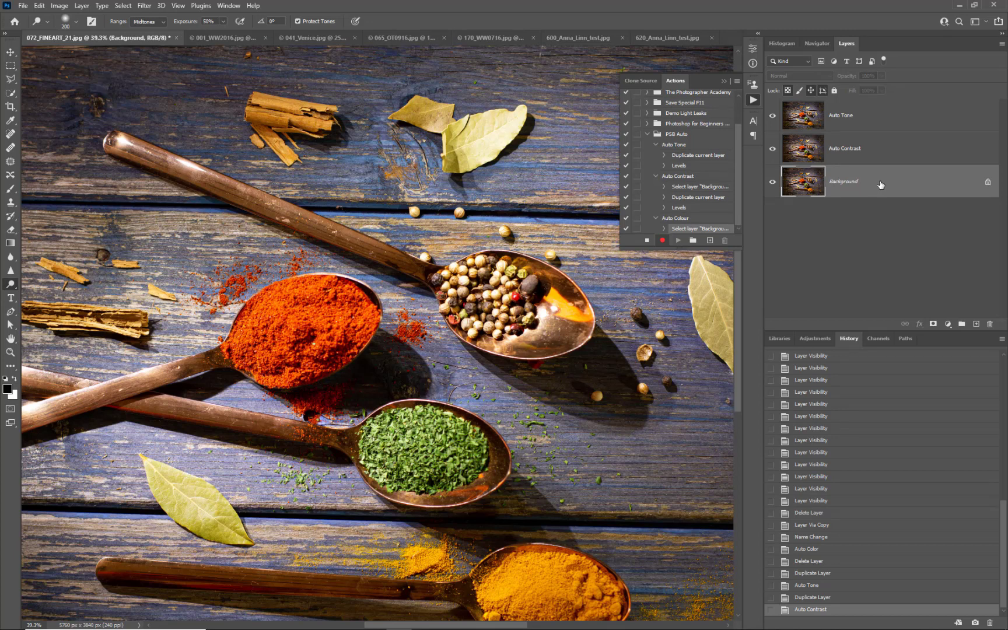
right_click(880, 184)
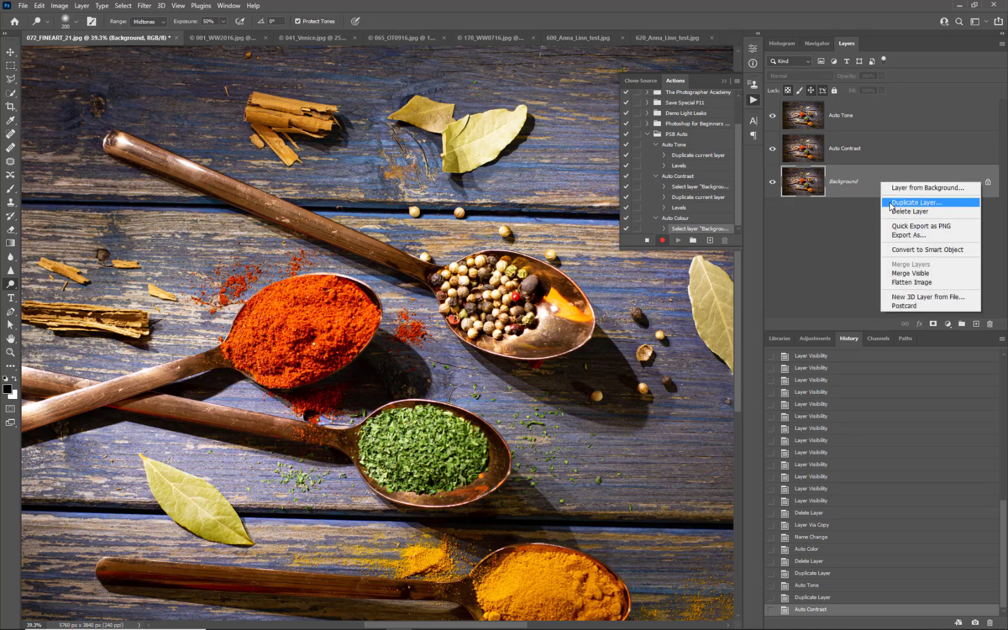
left_click(890, 203)
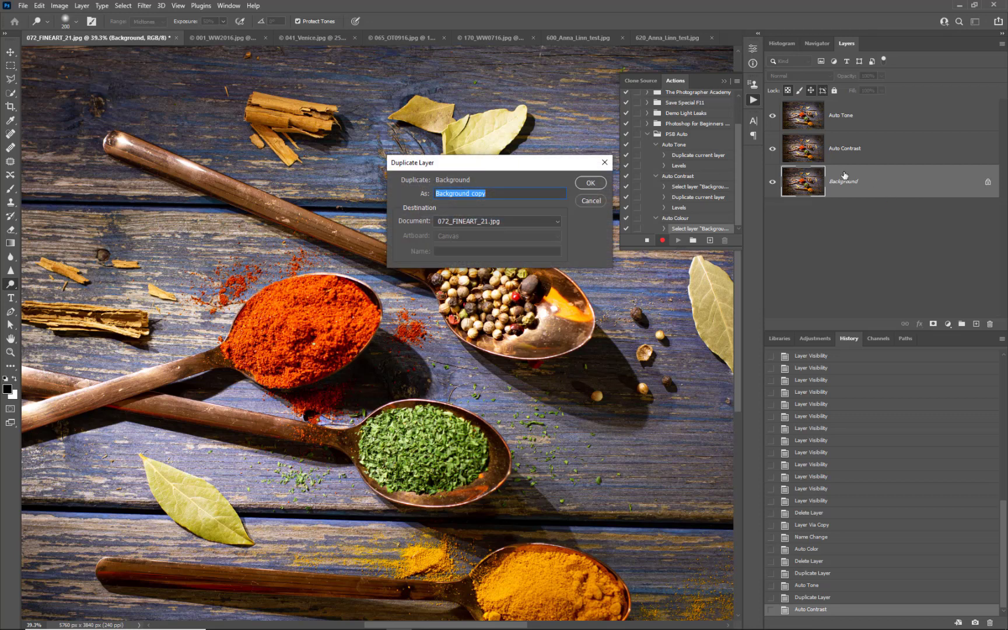
type("Auto Colour")
left_click(599, 184)
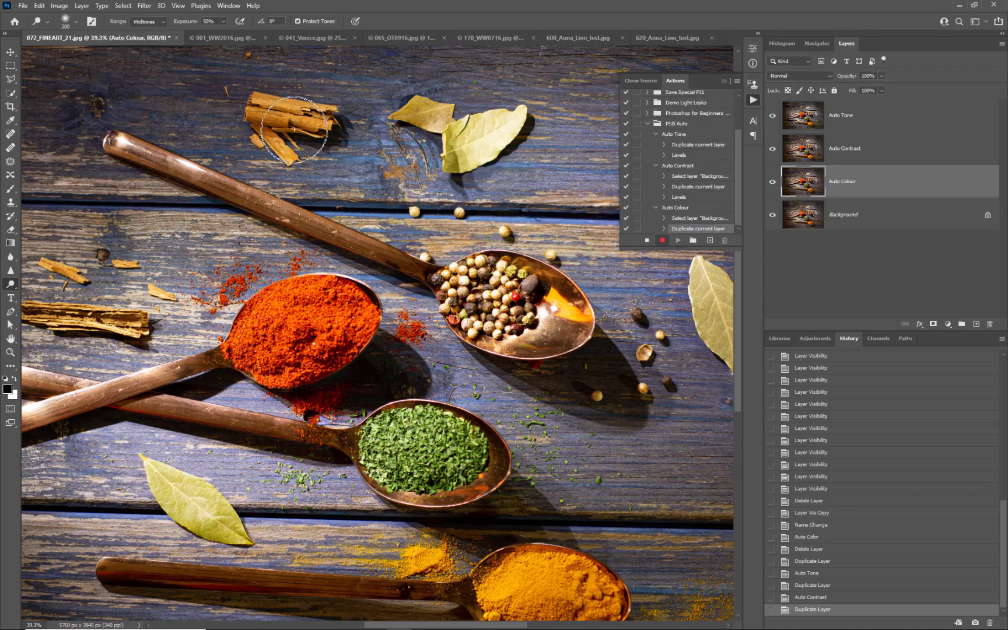
- Apply the Auto Color correction to the duplicate layer and stop recording the action
left_click(56, 6)
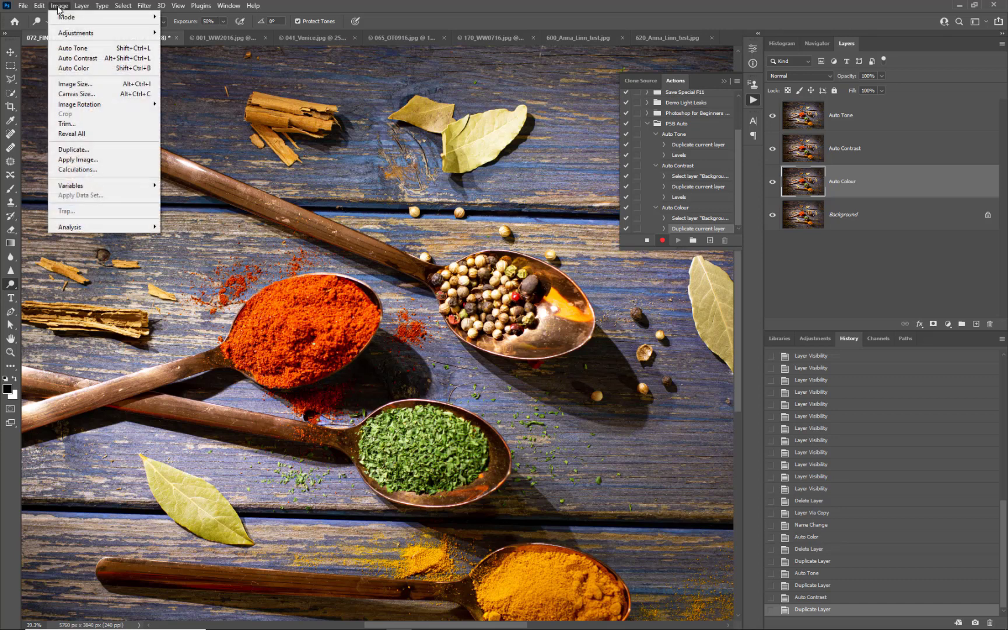
left_click(68, 69)
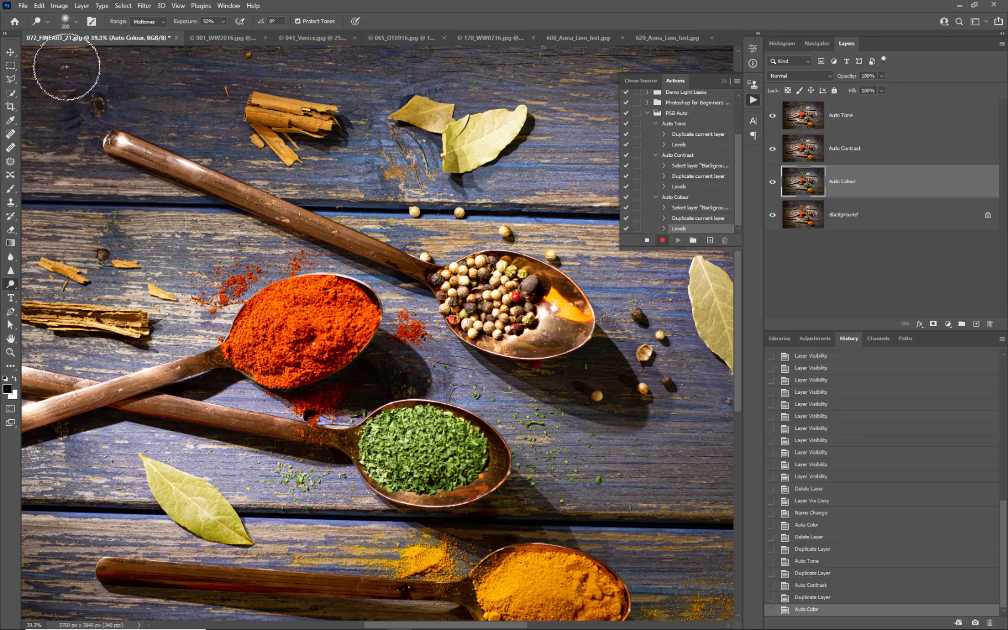
left_click(646, 243)
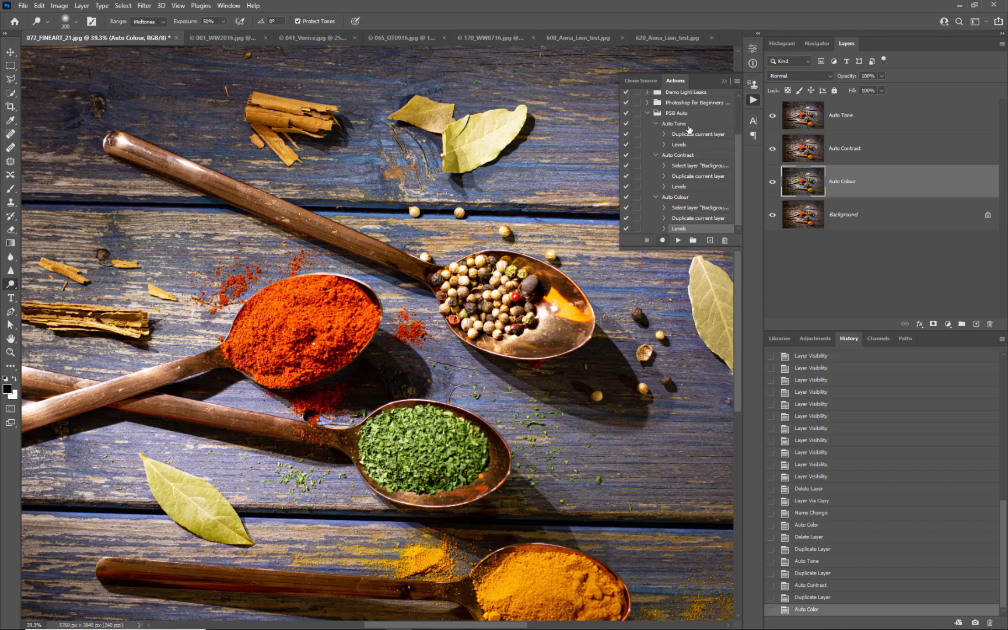
- Switch the actions list to Button Mode and bring the colour-coded Auto Tone, Auto Contrast and Auto Colour actions into view
left_click(679, 200)
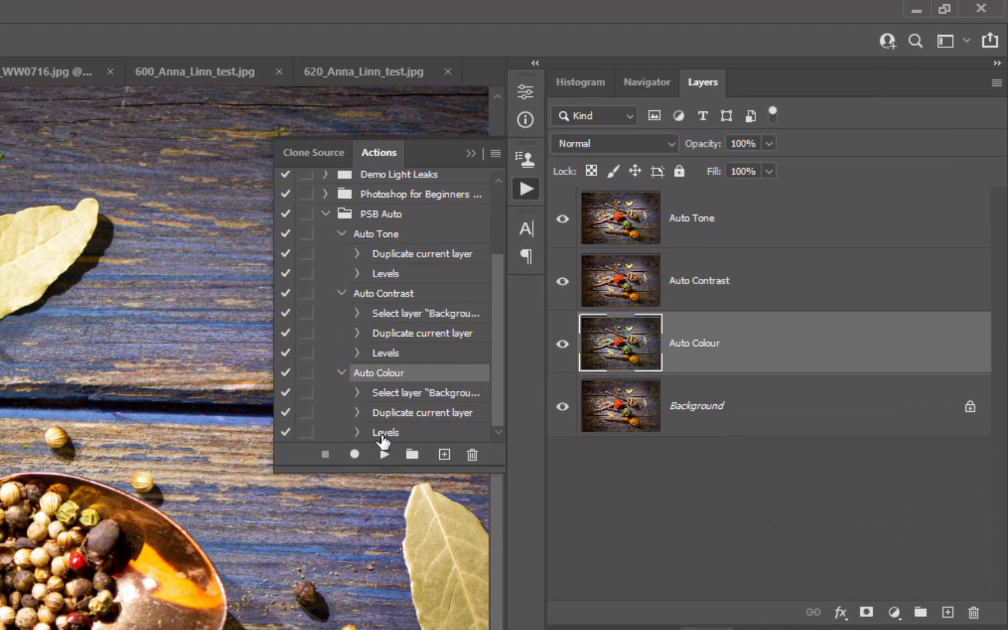
left_click(495, 153)
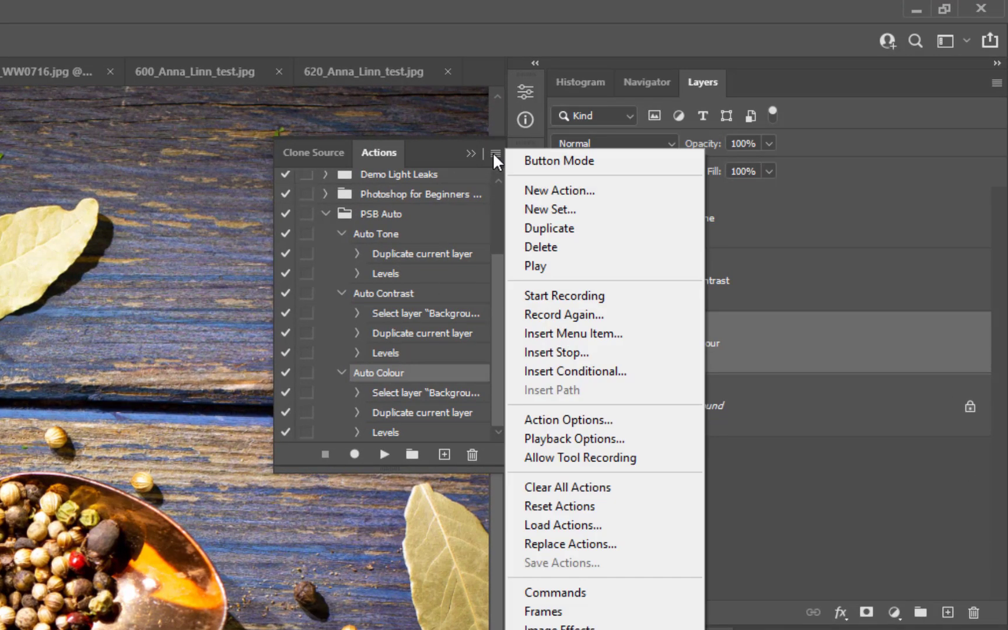
left_click(536, 156)
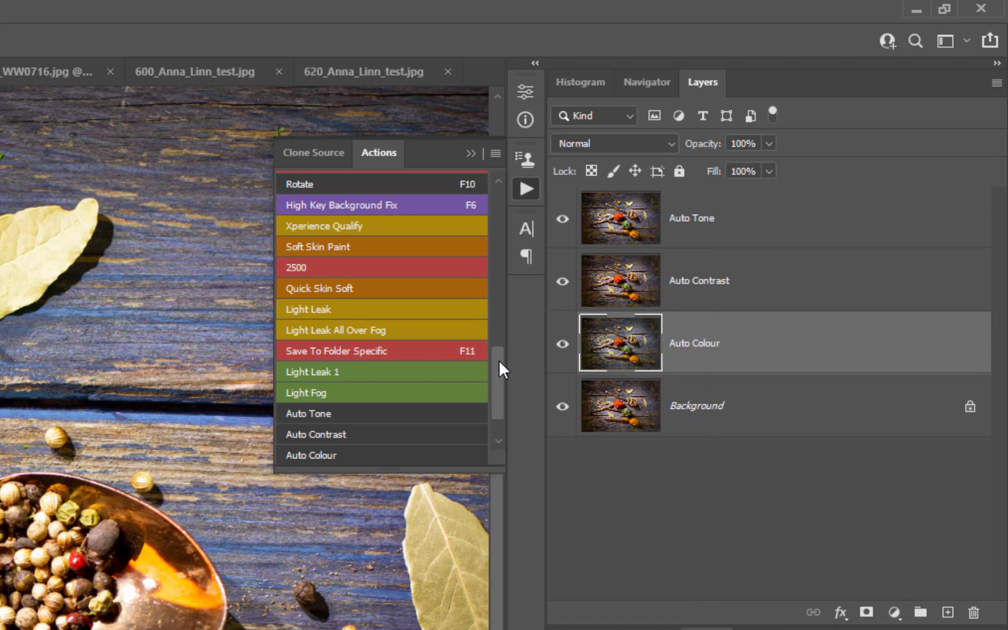
left_click_drag(499, 359, 496, 383)
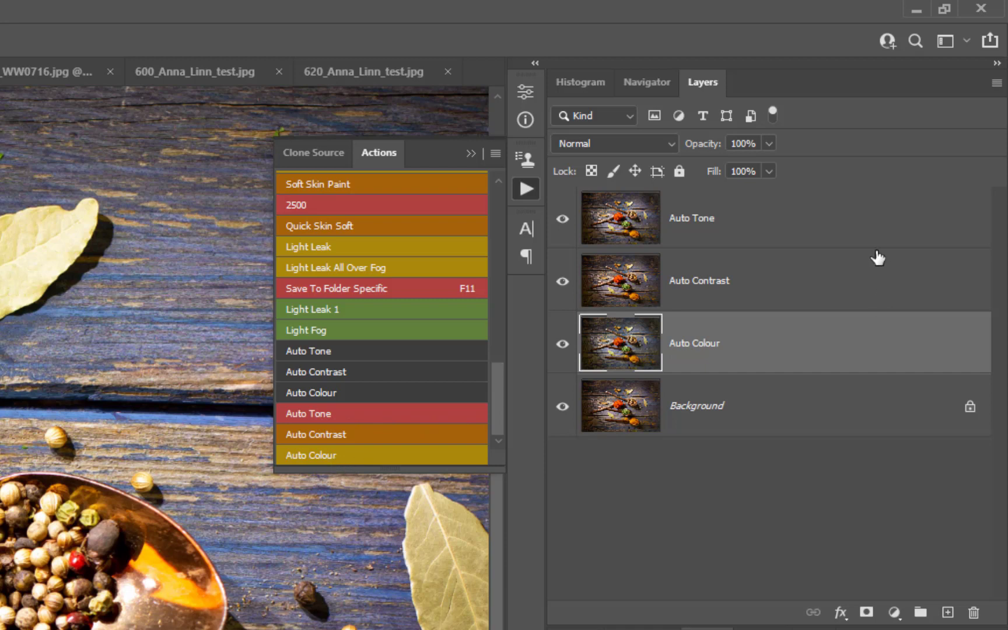
- Delete the Auto Tone, Auto Contrast and Auto Colour layers, leaving only the Background layer
left_click(731, 230)
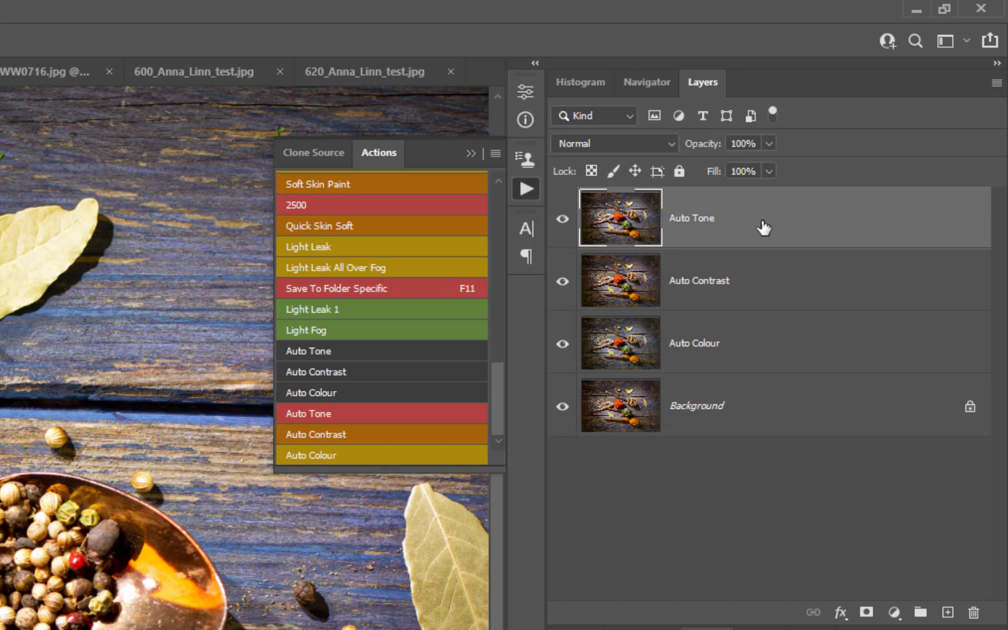
left_click_drag(743, 221, 975, 614)
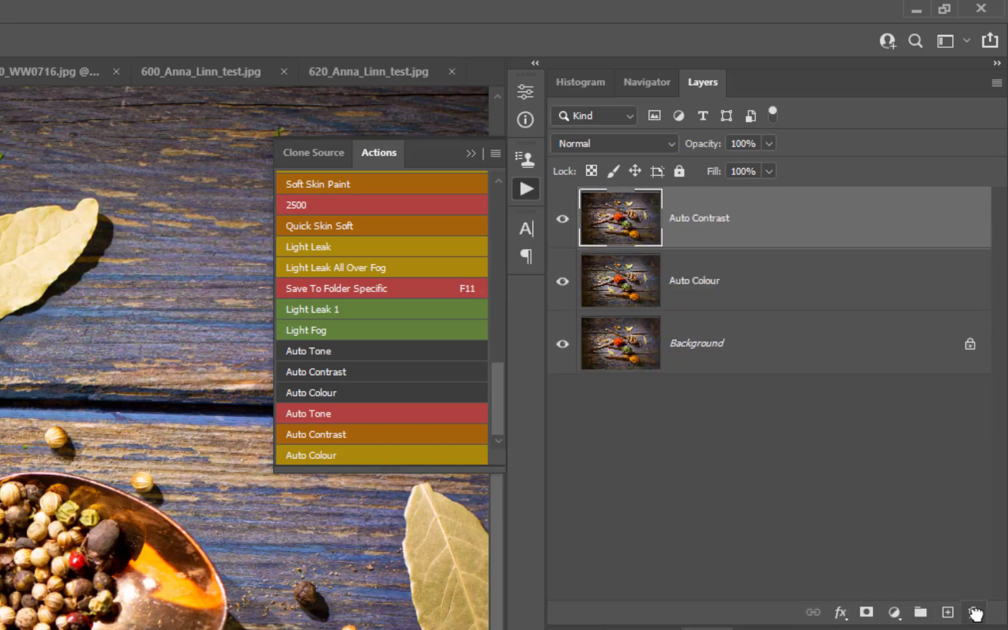
left_click_drag(806, 221, 973, 612)
left_click_drag(778, 223, 973, 611)
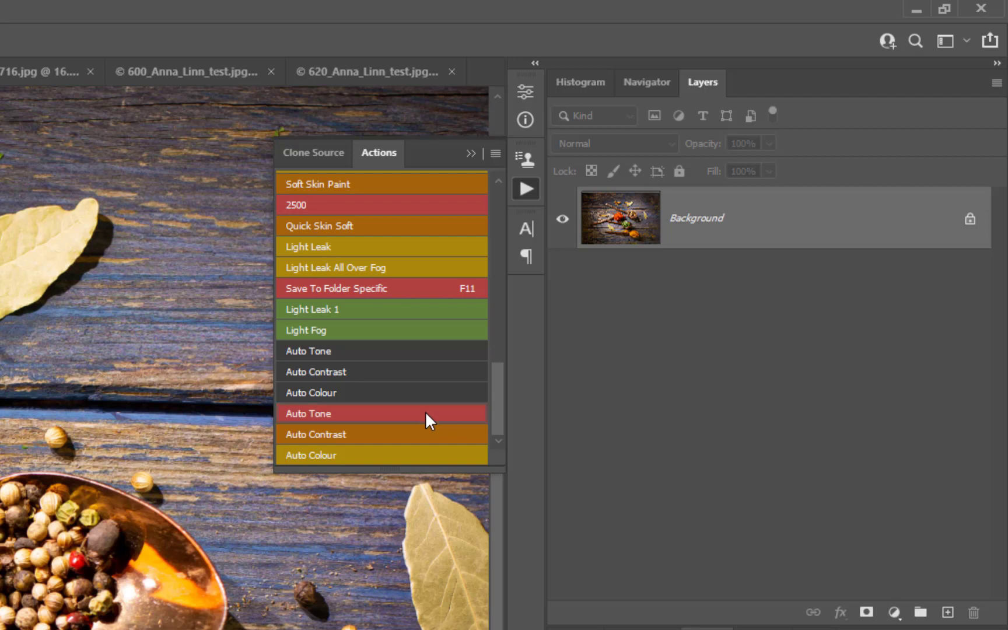
- Play the red Auto Tone, orange Auto Contrast and yellow Auto Colour actions on the spice photo
left_click(412, 437)
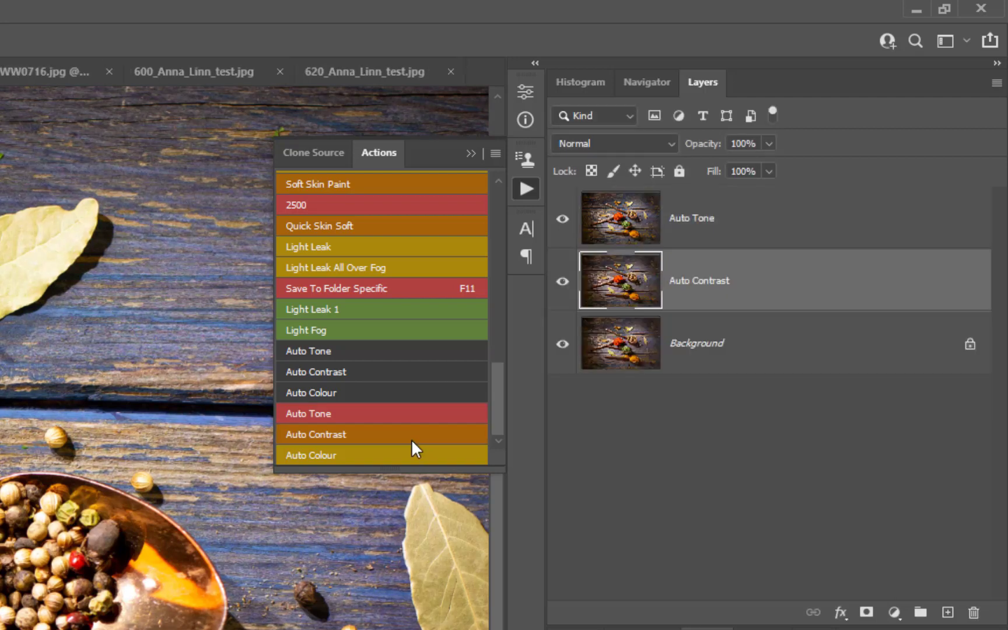
left_click(404, 455)
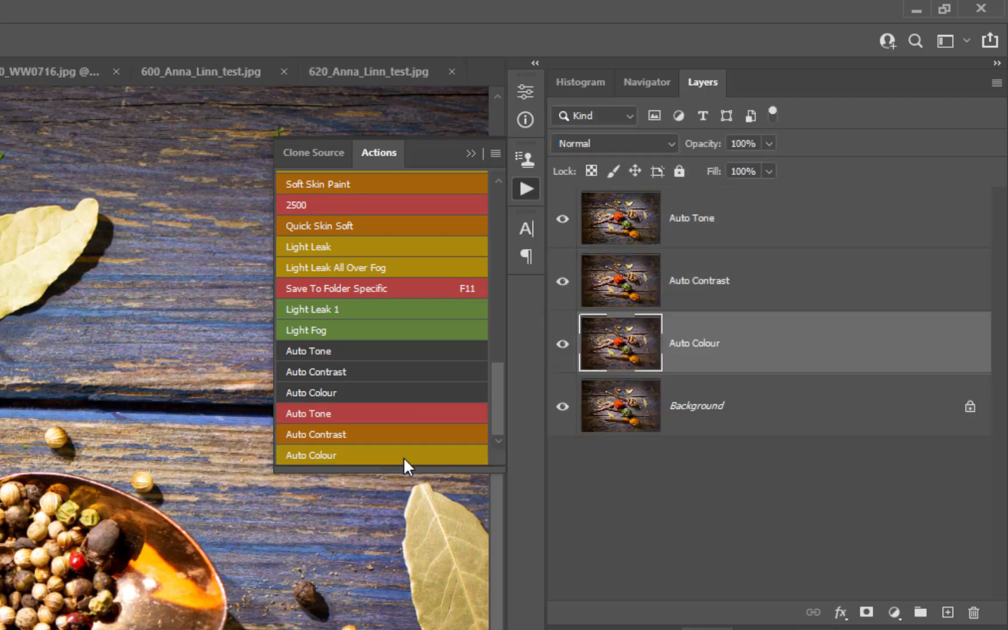
- Hide the three correction layers to compare with the original Background, and show only the Auto Tone layer again
left_click(561, 282)
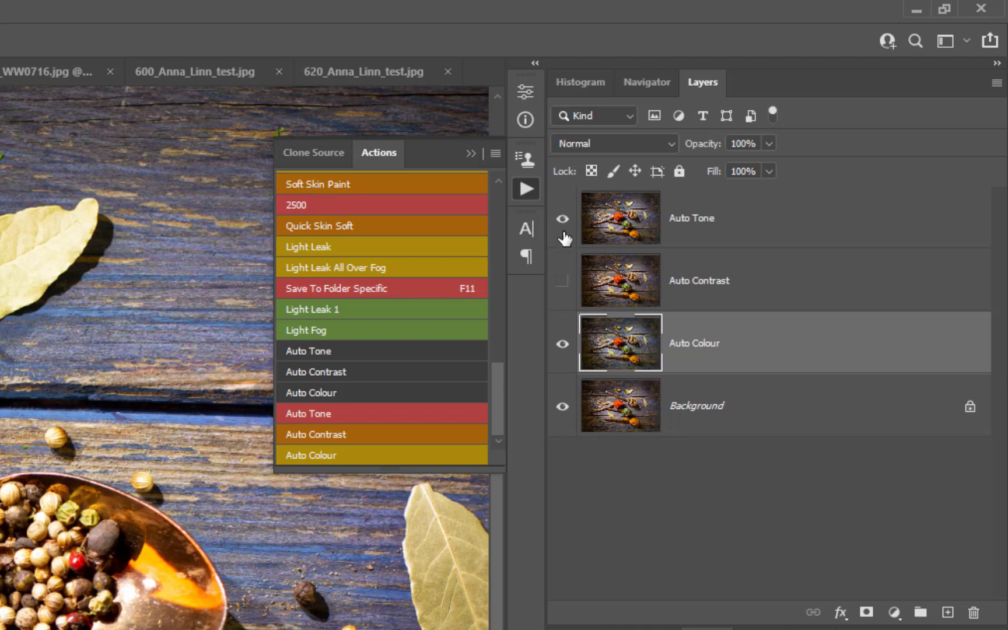
left_click(562, 221)
left_click(564, 348)
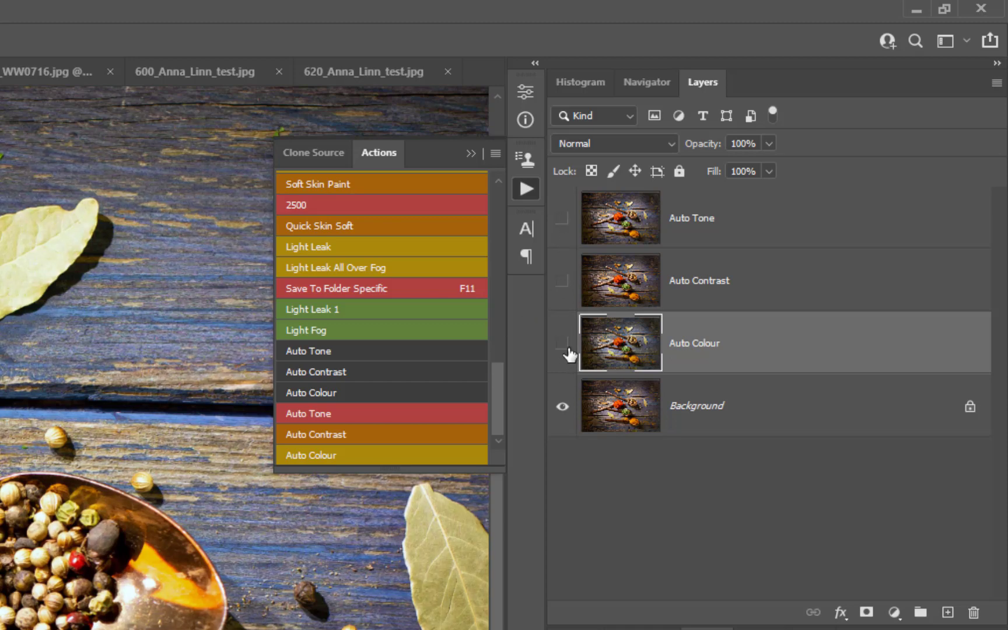
left_click(570, 224)
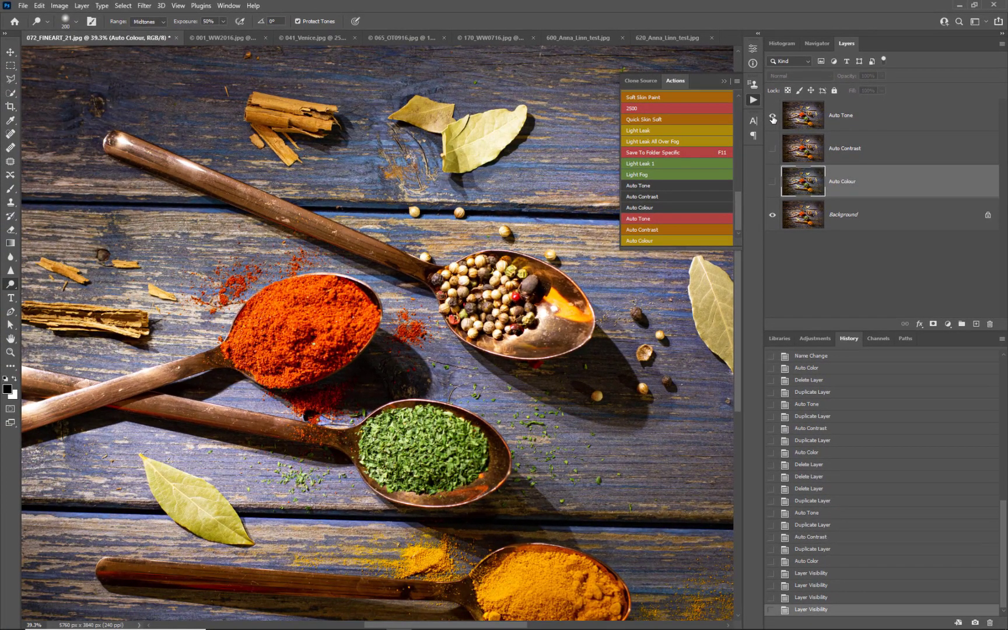
- Play the colour-coded Auto Tone, Auto Contrast and Auto Colour actions on the 001_WW2016.jpg photo
left_click(214, 37)
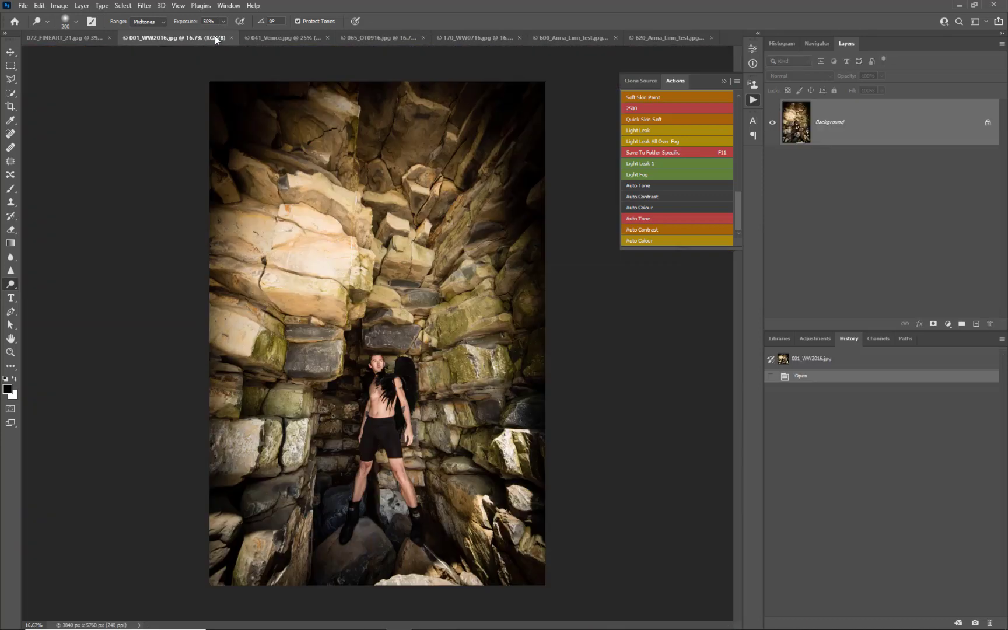
left_click(645, 219)
left_click(644, 229)
left_click(645, 238)
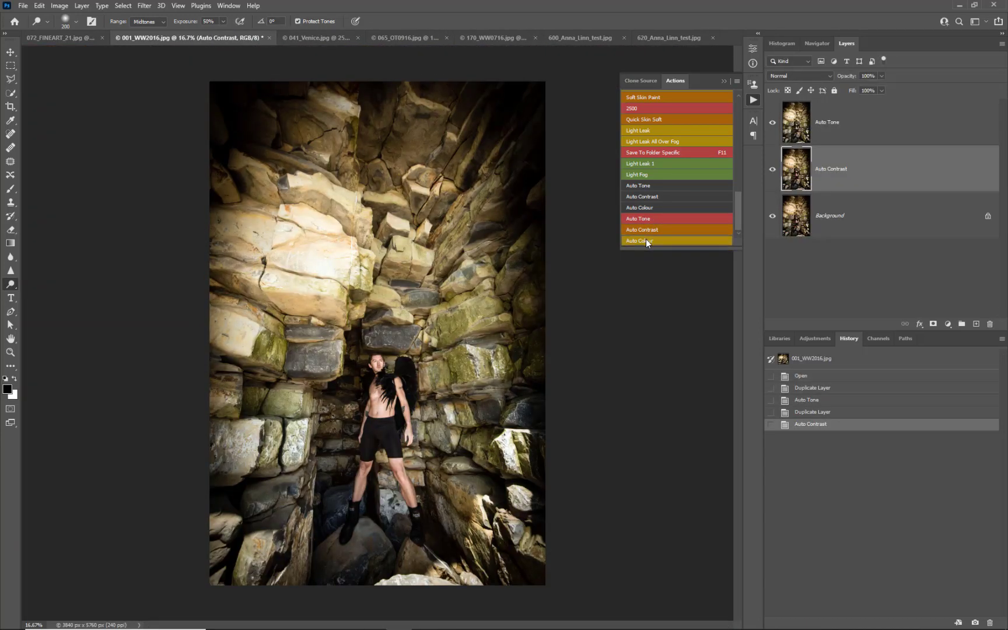
- Hide the Auto Contrast and Auto Tone layers of 001_WW2016.jpg to examine the Auto Colour correction
left_click(772, 169)
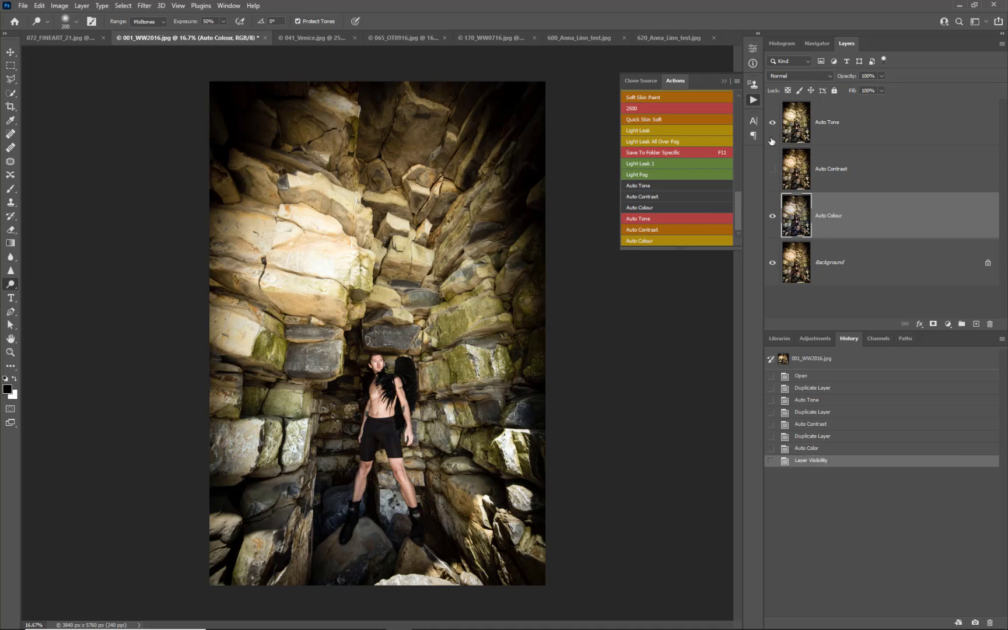
left_click(773, 122)
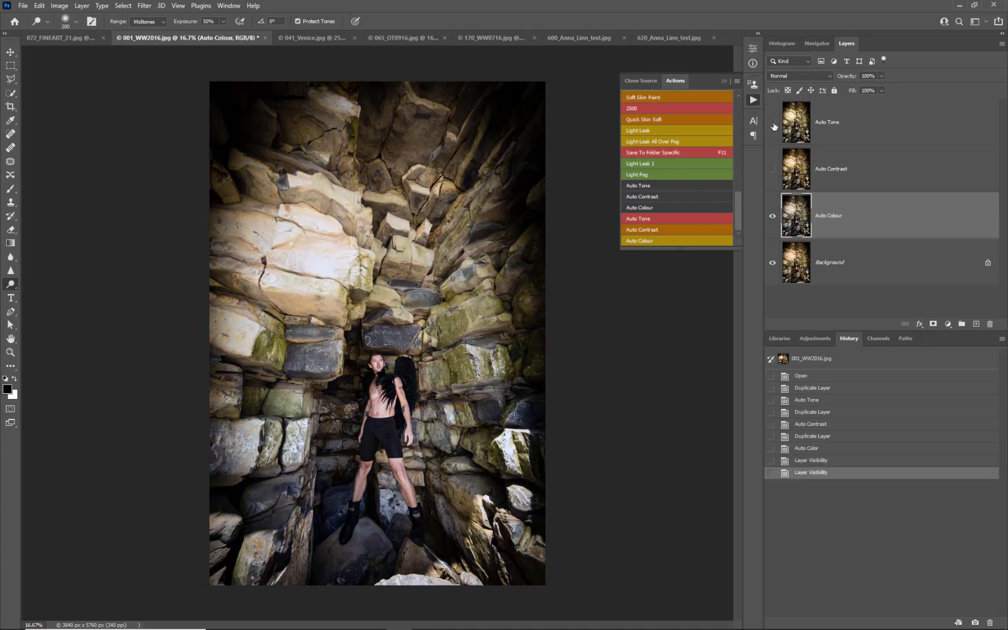
- Show the Auto Tone layer of 001_WW2016.jpg again, and play the red Auto Tone action on 041_Venice.jpg
left_click(772, 123)
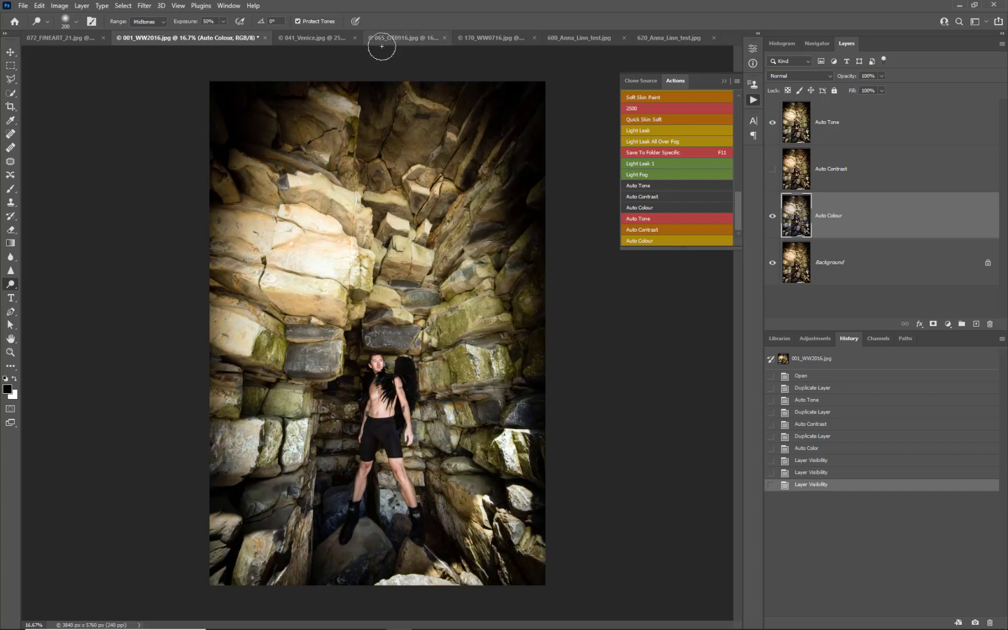
left_click(310, 38)
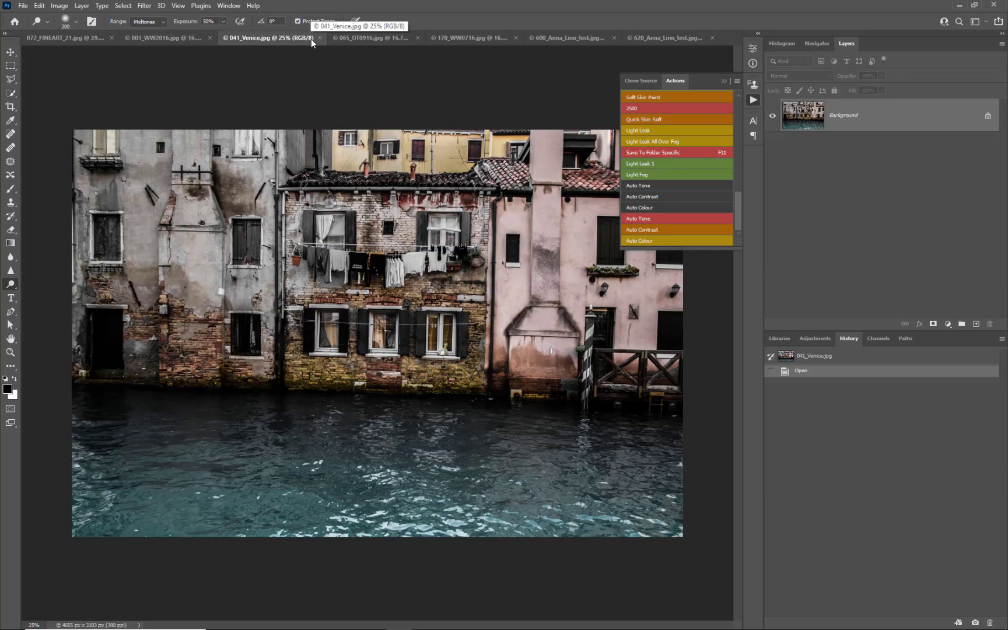
left_click(642, 222)
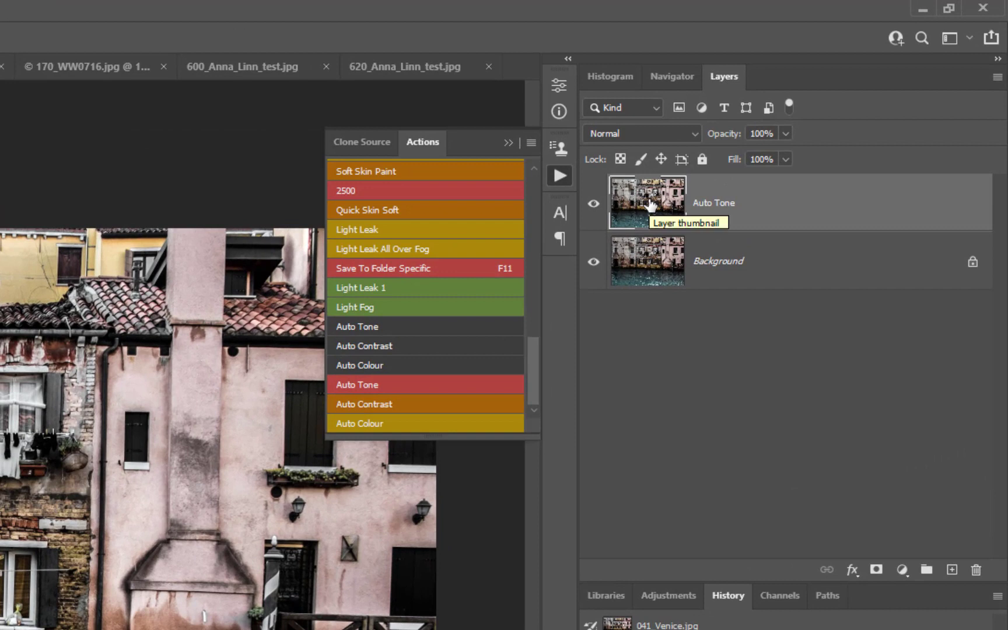
- Duplicate the Auto Tone layer of the Venice photo and name the copy "Auto Tone and Auto Colour"
key("ctrl+j")
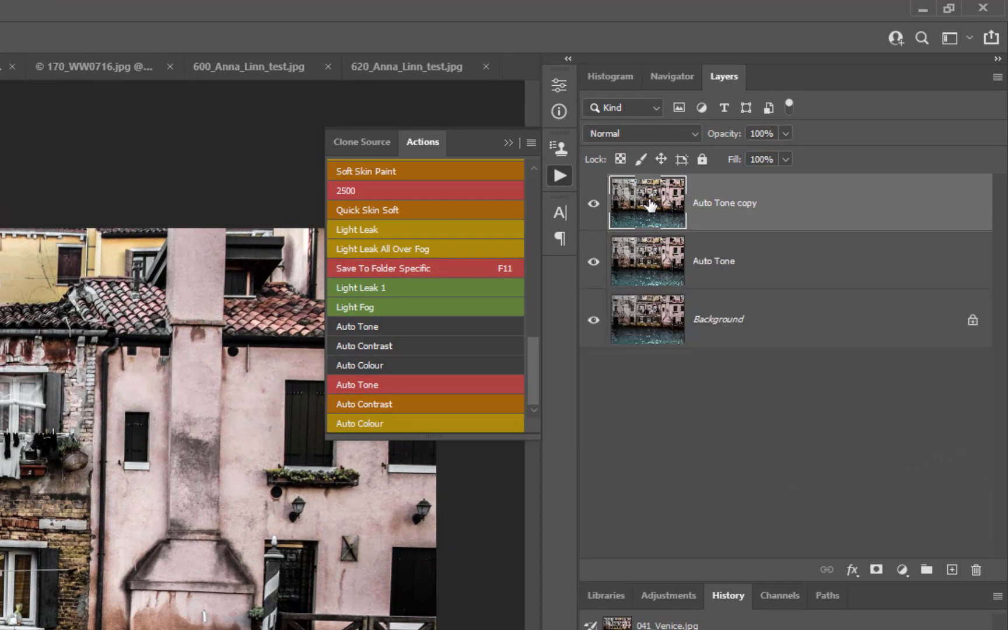
double_click(745, 205)
left_click_drag(716, 202, 785, 203)
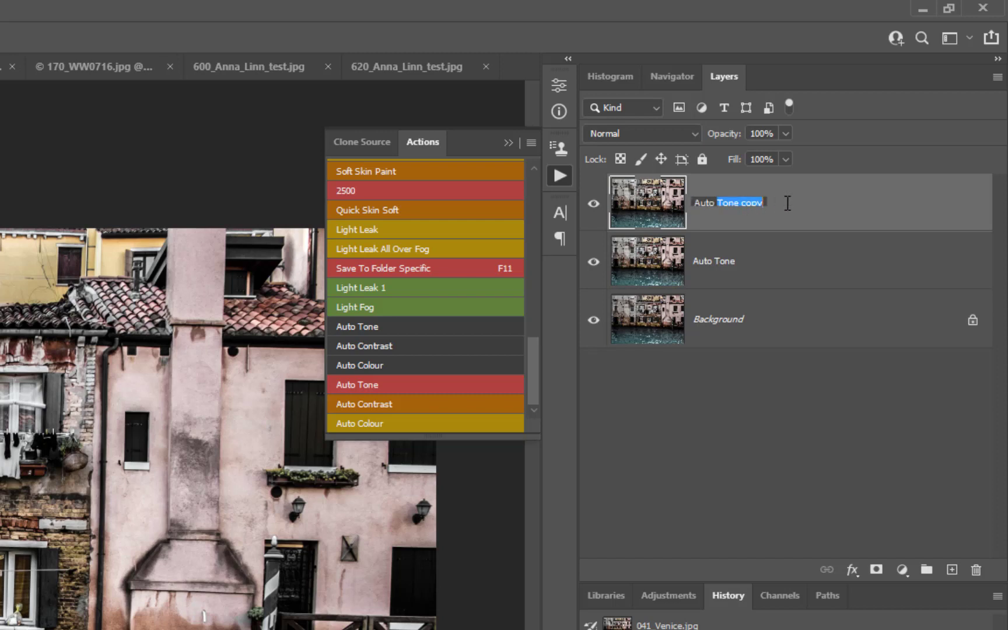
left_click(766, 202)
double_click(752, 202)
type("and Auto")
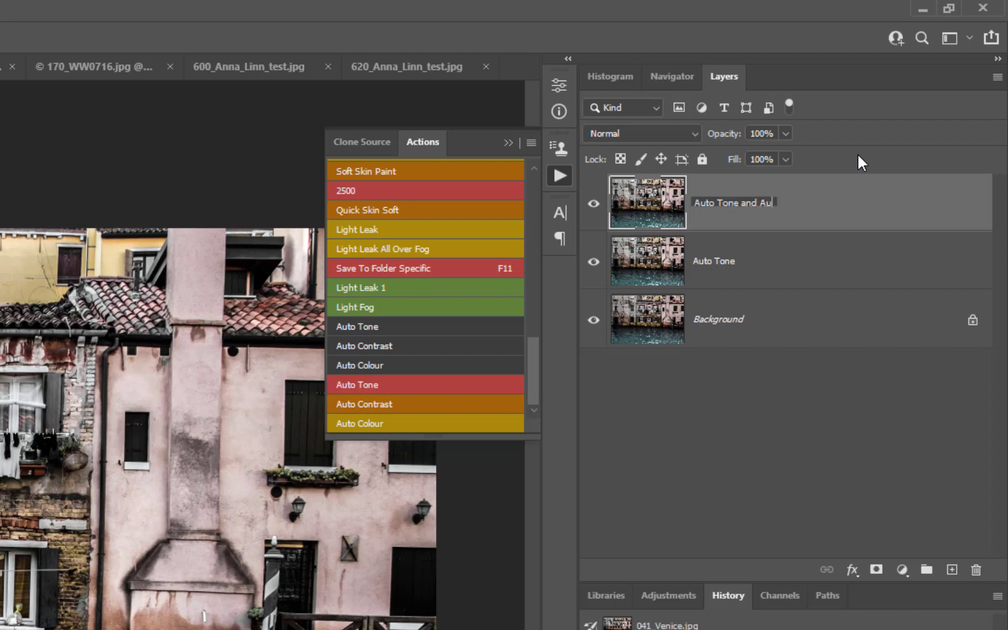
type(" Colour")
left_click(844, 200)
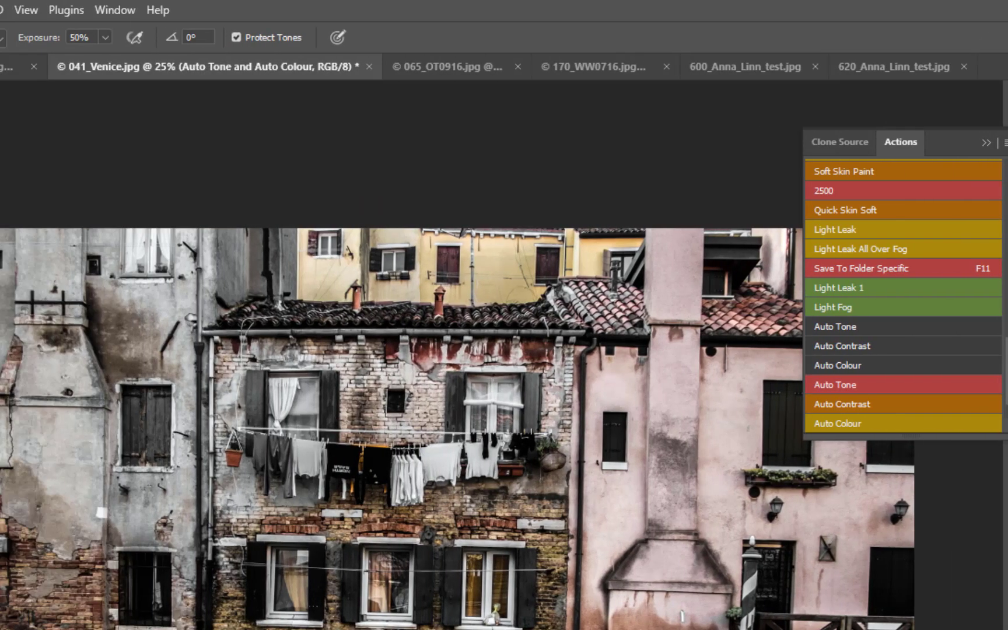
- Apply the Auto Color correction to the "Auto Tone and Auto Colour" layer
left_click(104, 10)
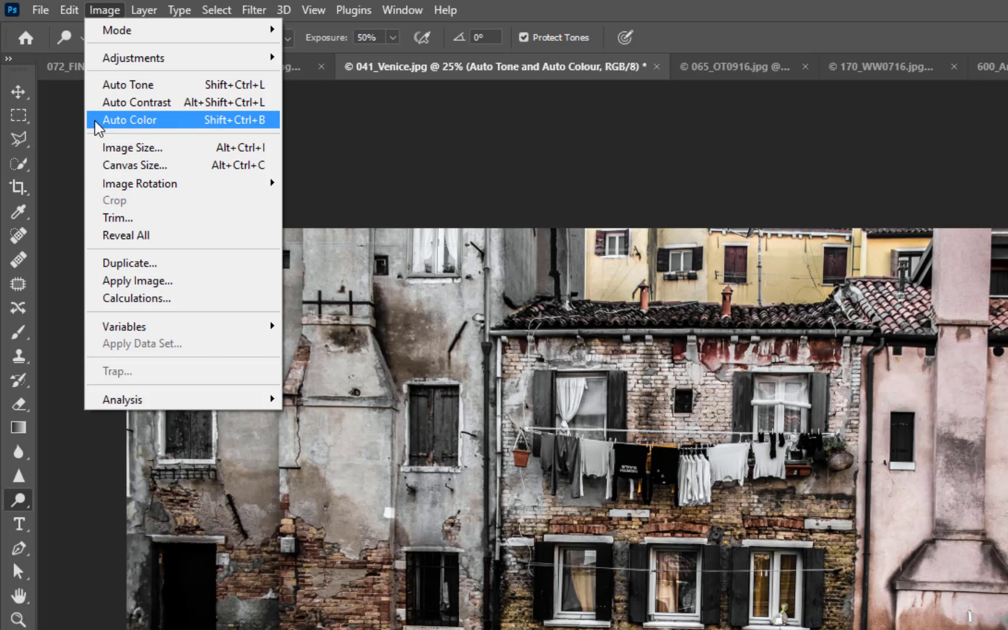
left_click(121, 122)
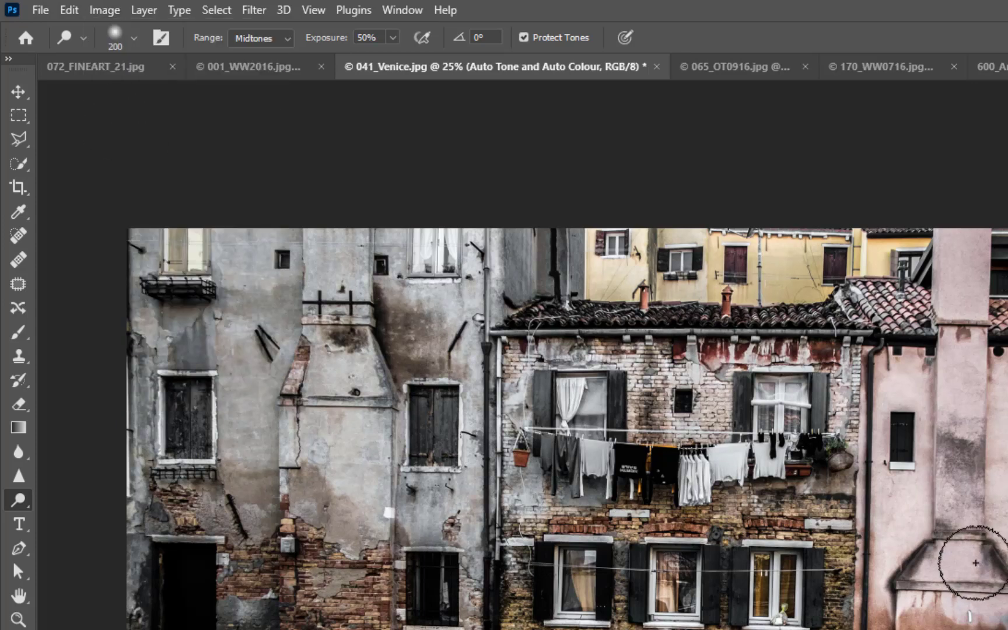
- Step through the Venice photo's history states from Open to Auto Color to compare each correction up close
scroll(982, 562, "up", 3)
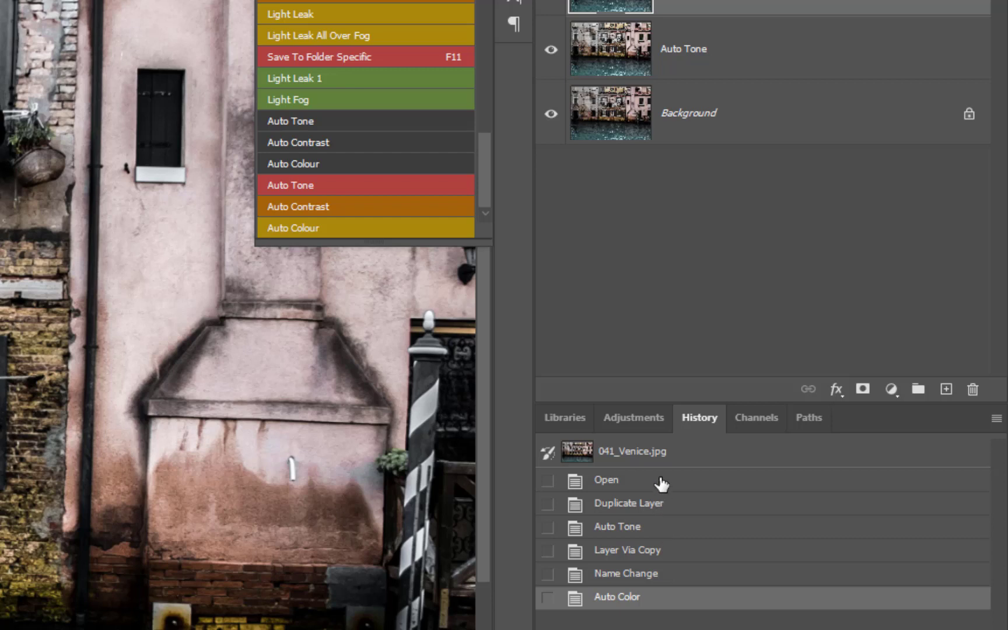
left_click(665, 577)
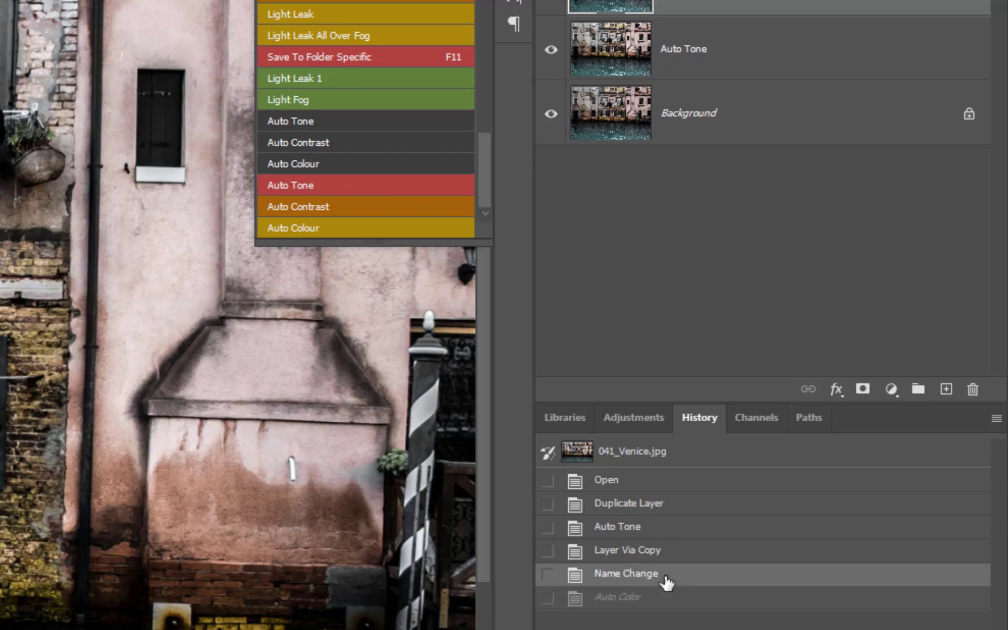
left_click(666, 595)
left_click(667, 577)
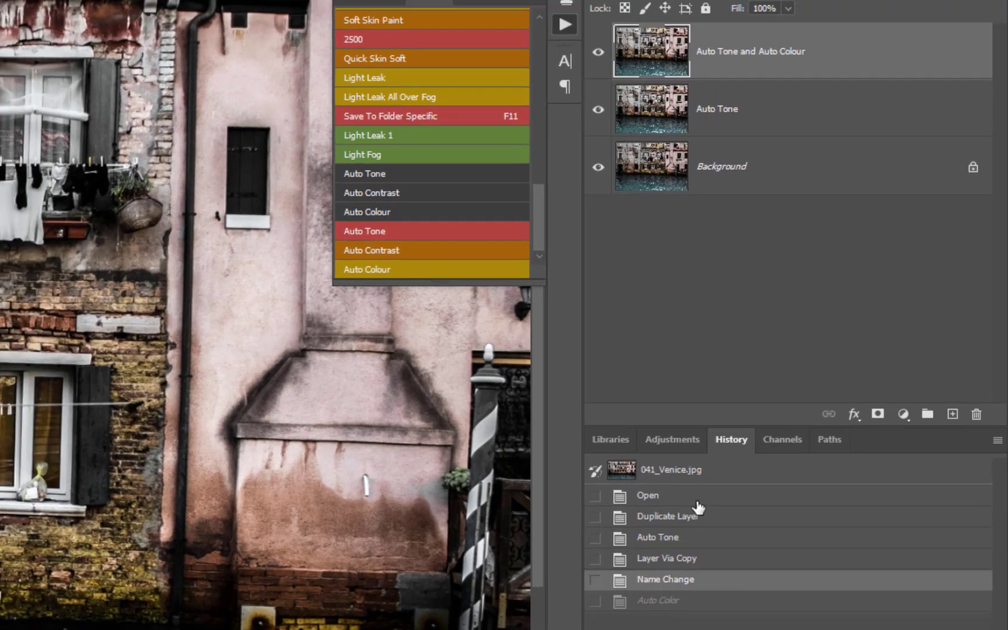
left_click(661, 480)
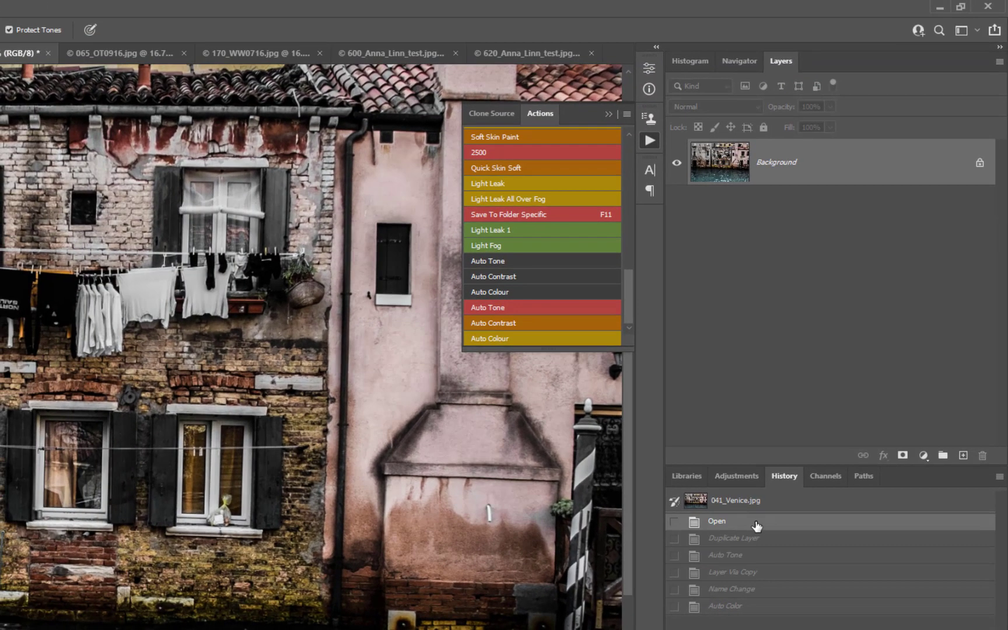
left_click(756, 543)
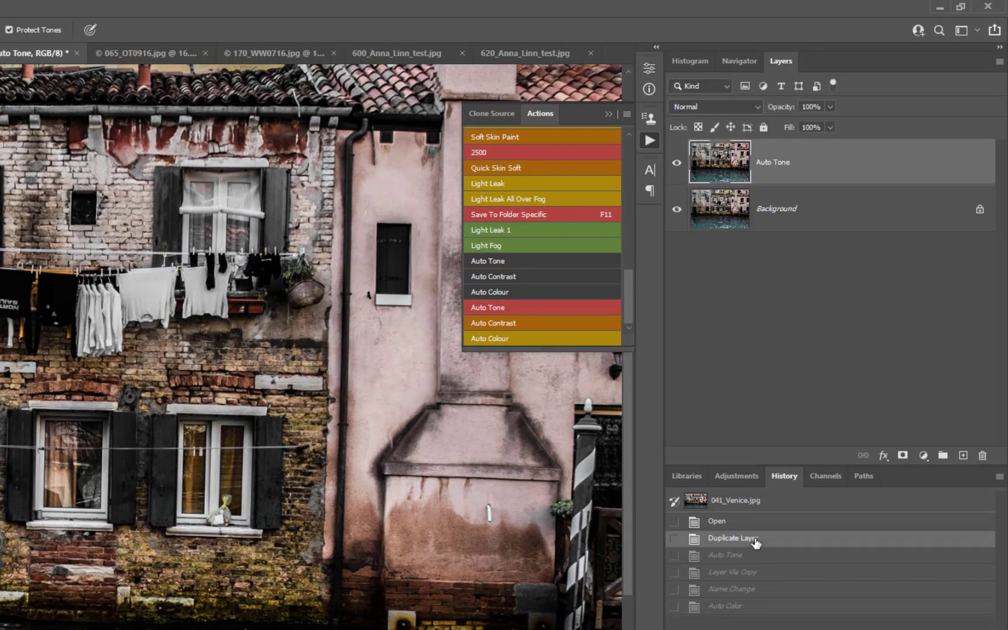
left_click(760, 554)
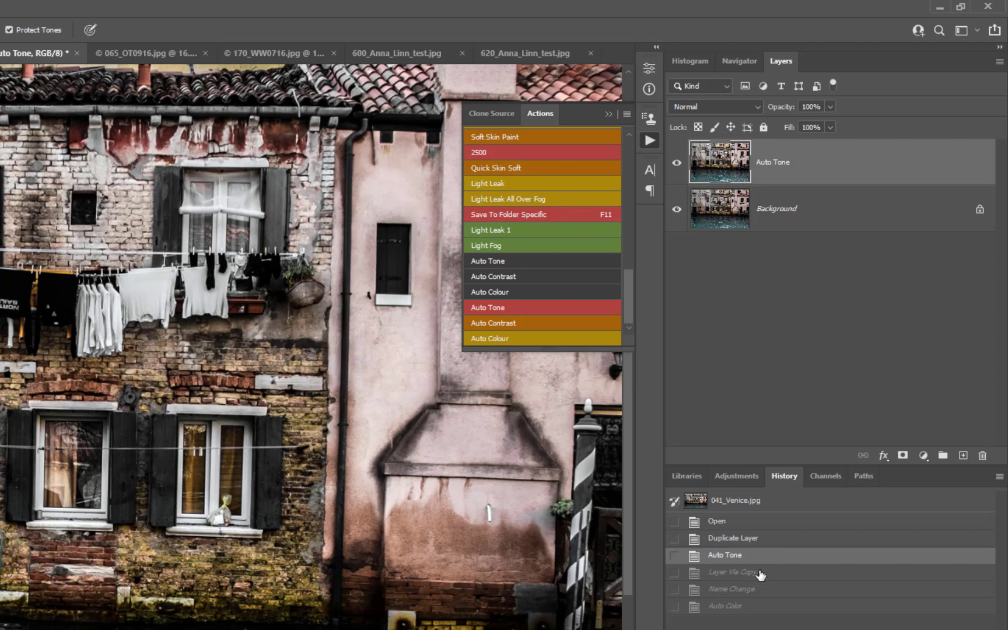
left_click(760, 574)
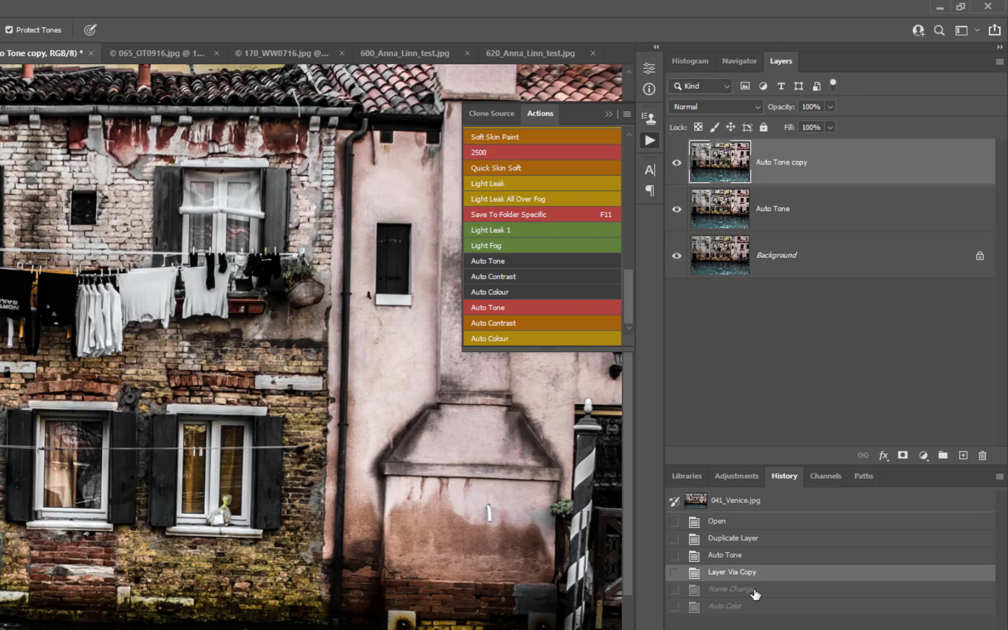
left_click(756, 590)
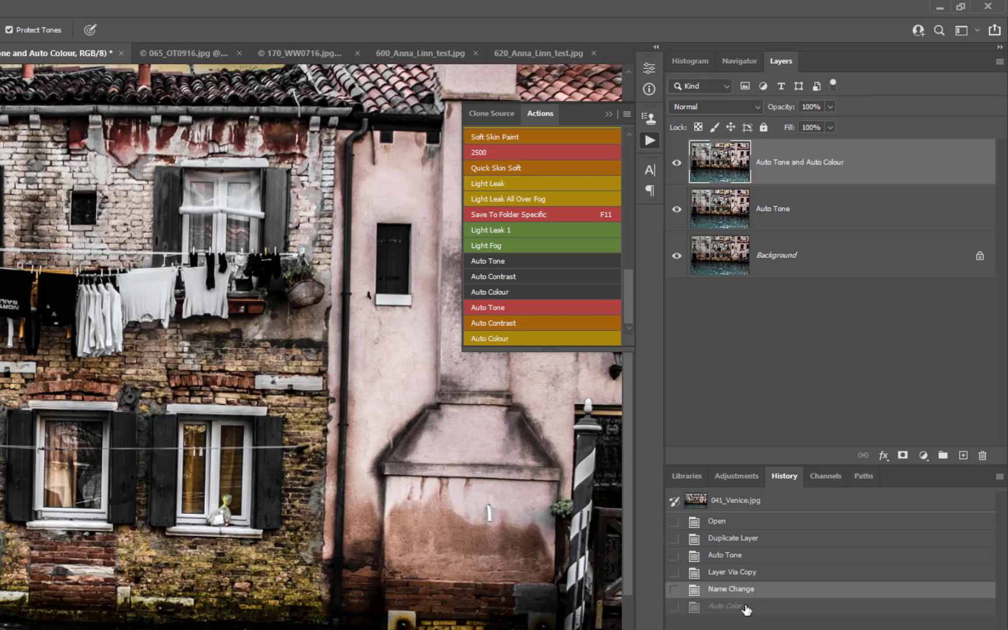
left_click(746, 609)
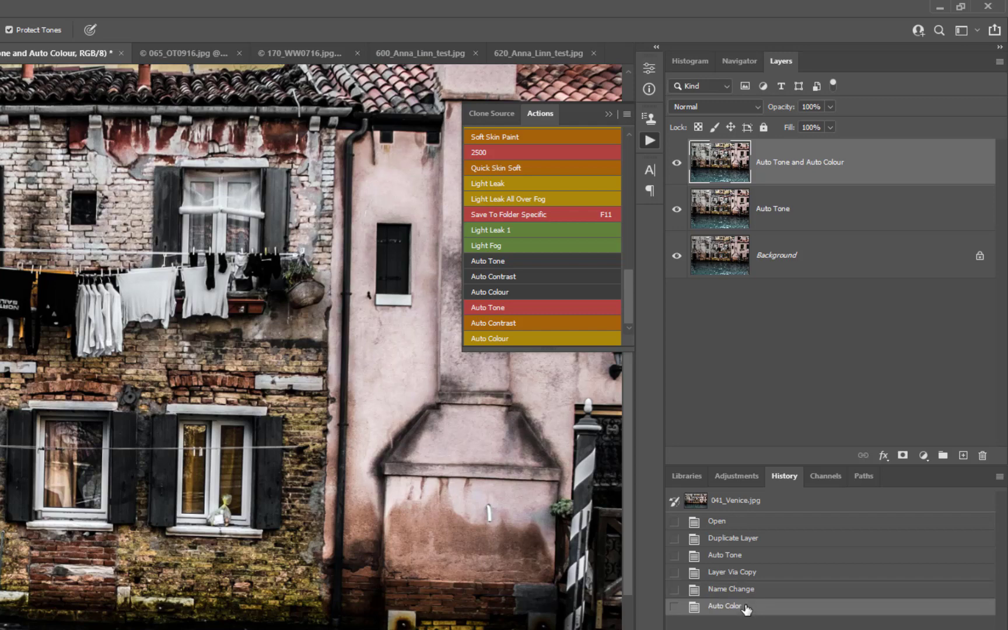
- Toggle the "Auto Tone and Auto Colour" layer off and on to compare it with the Auto Tone layer alone
scroll(223, 474, "down", 1)
scroll(223, 475, "down", 1)
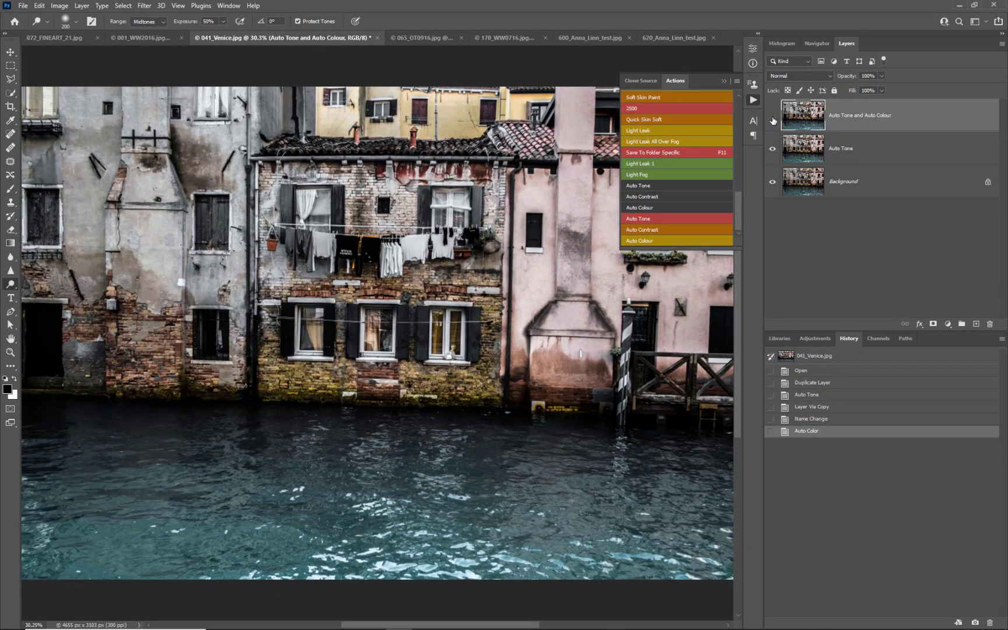
left_click(773, 118)
left_click(773, 119)
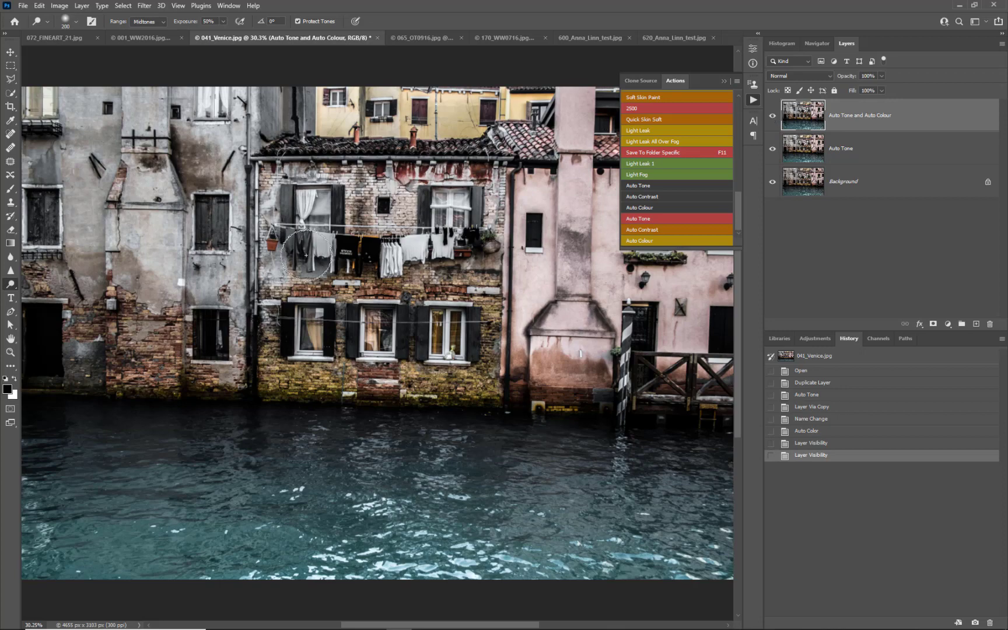
- Hide the Auto Tone layer and toggle the "Auto Tone and Auto Colour" layer to compare it with the original Background
scroll(368, 222, "up", 3)
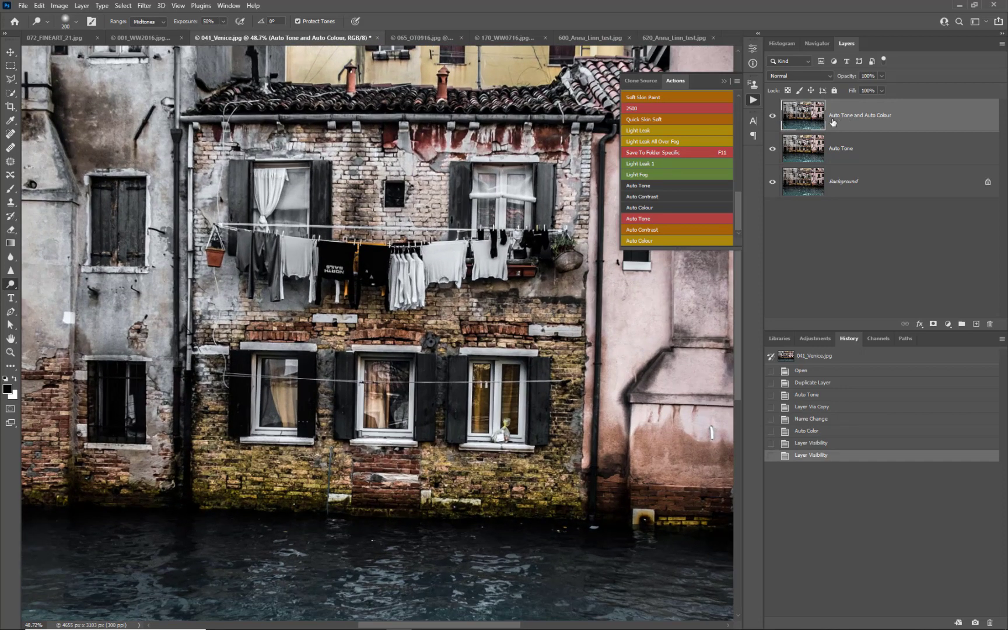
left_click(774, 118)
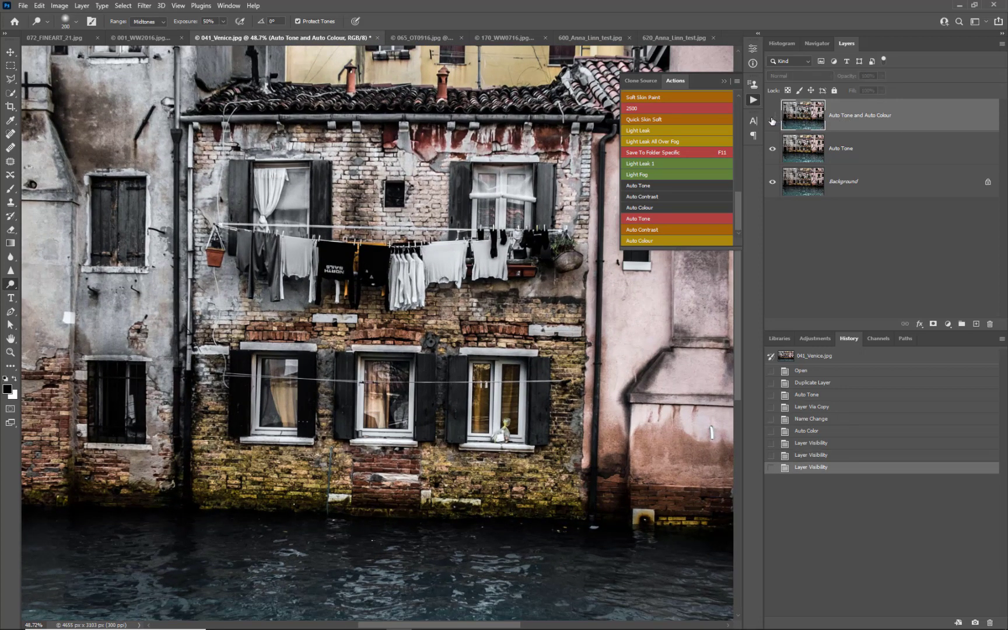
left_click(773, 151)
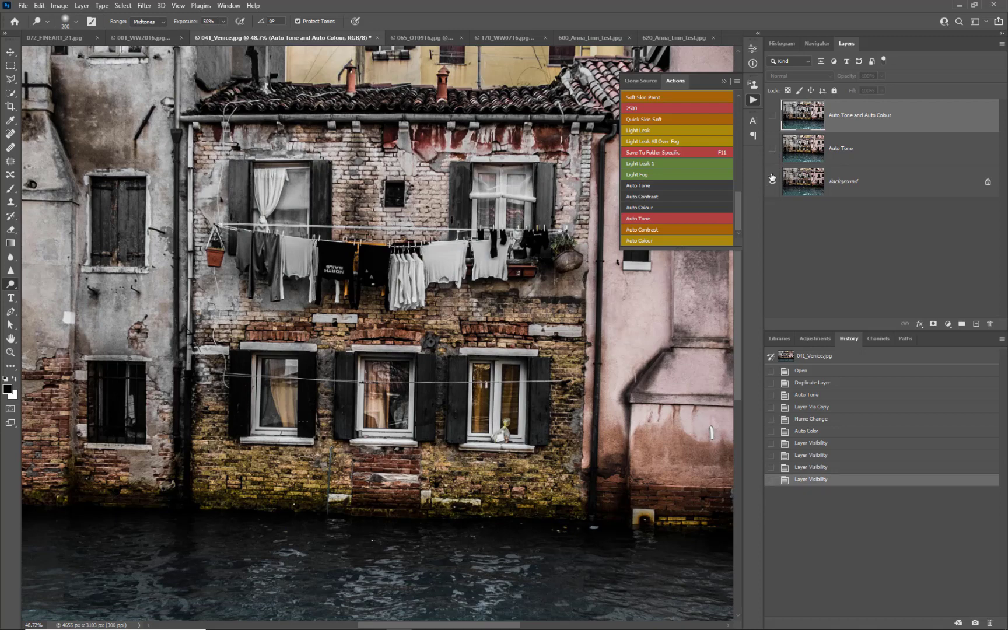
left_click(771, 118)
left_click(771, 118)
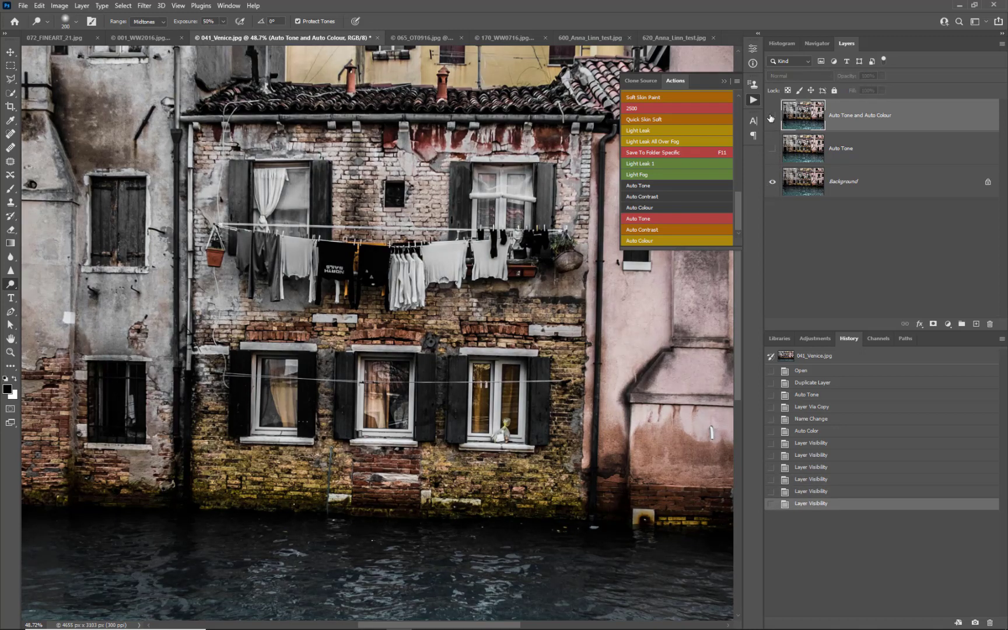
left_click(771, 118)
scroll(466, 204, "down", 3)
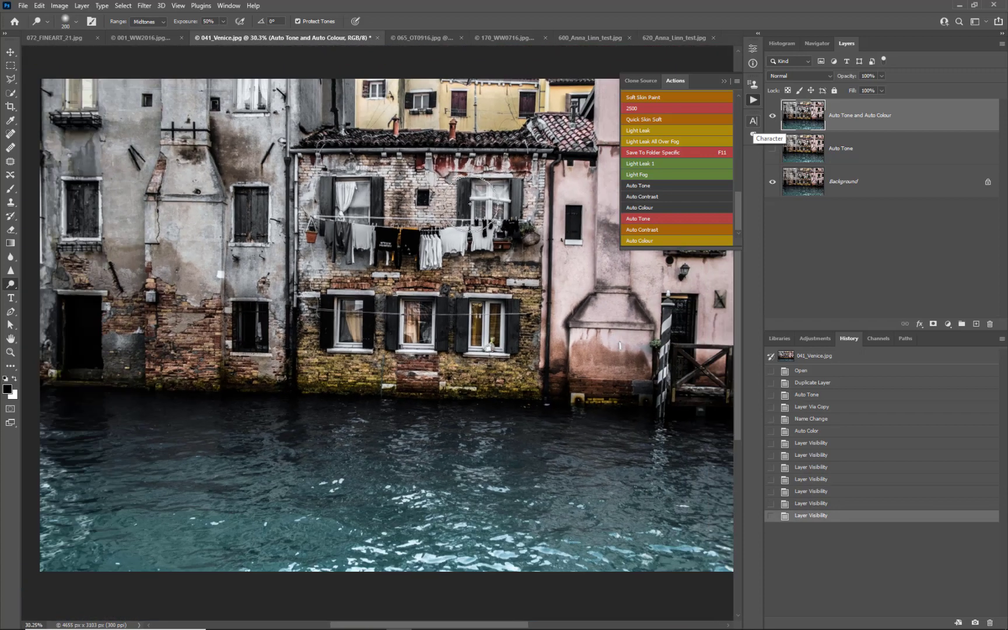
- Play the yellow Auto Colour action on the food photo 065_OT0916.jpg
left_click(422, 39)
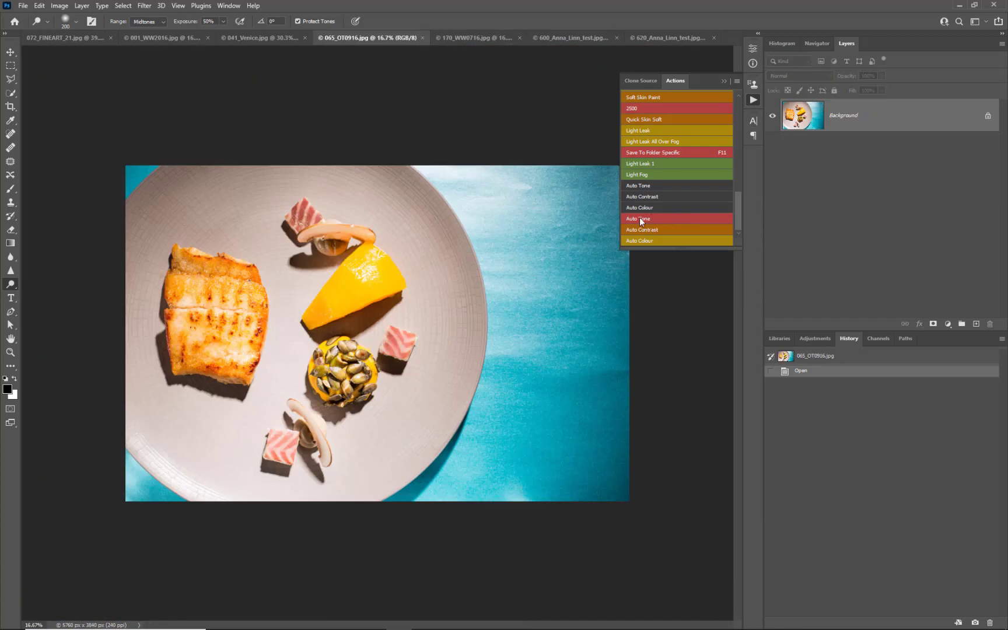
left_click(643, 241)
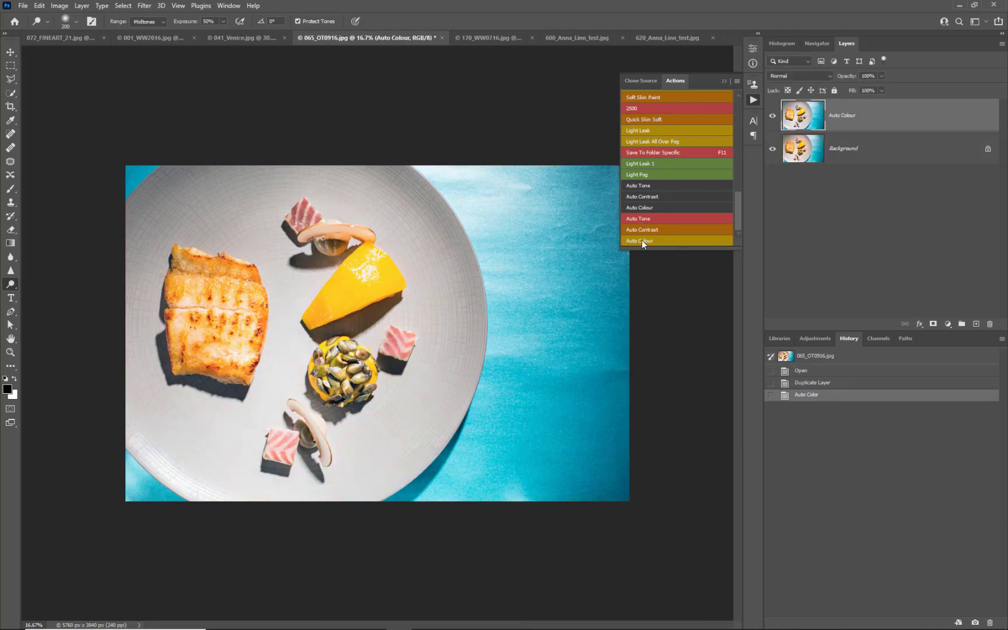
- Play the orange Auto Contrast and red Auto Tone actions on the bride photo 170_WW0716.jpg
left_click(479, 38)
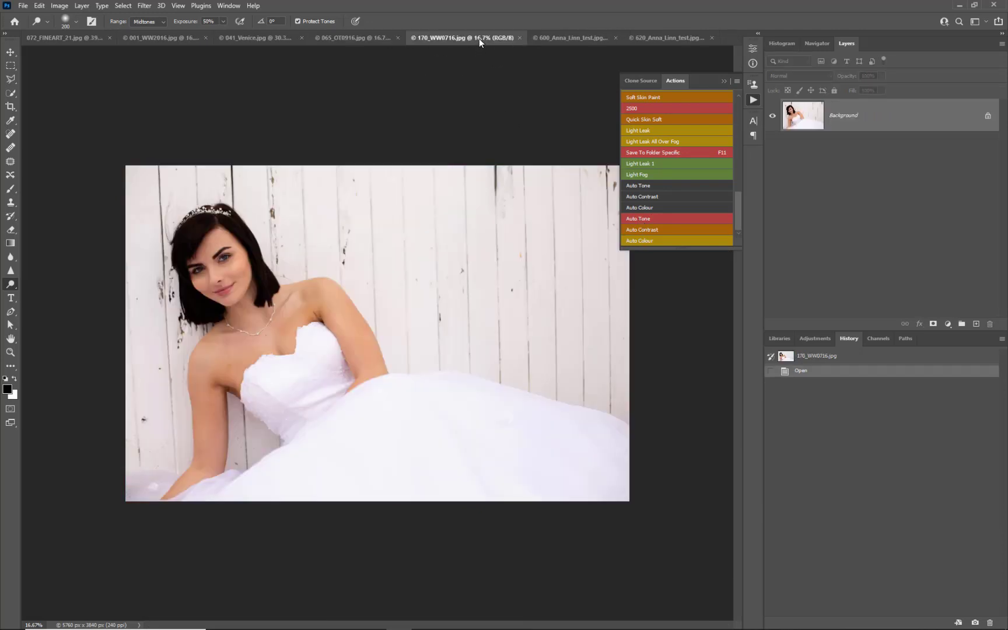
scroll(251, 251, "up", 5)
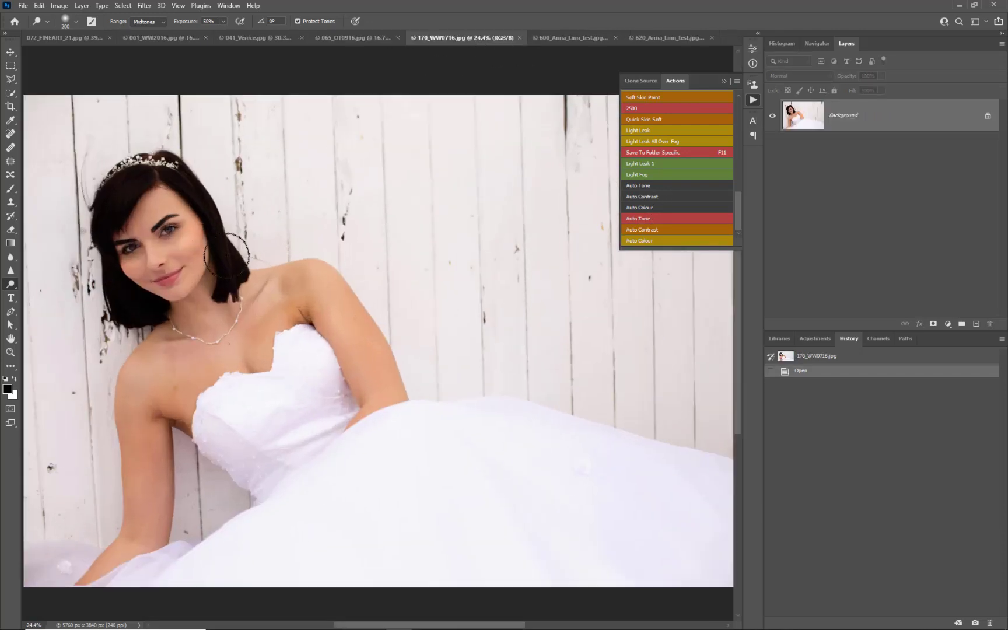
scroll(315, 236, "left", 3)
scroll(312, 240, "up", 1)
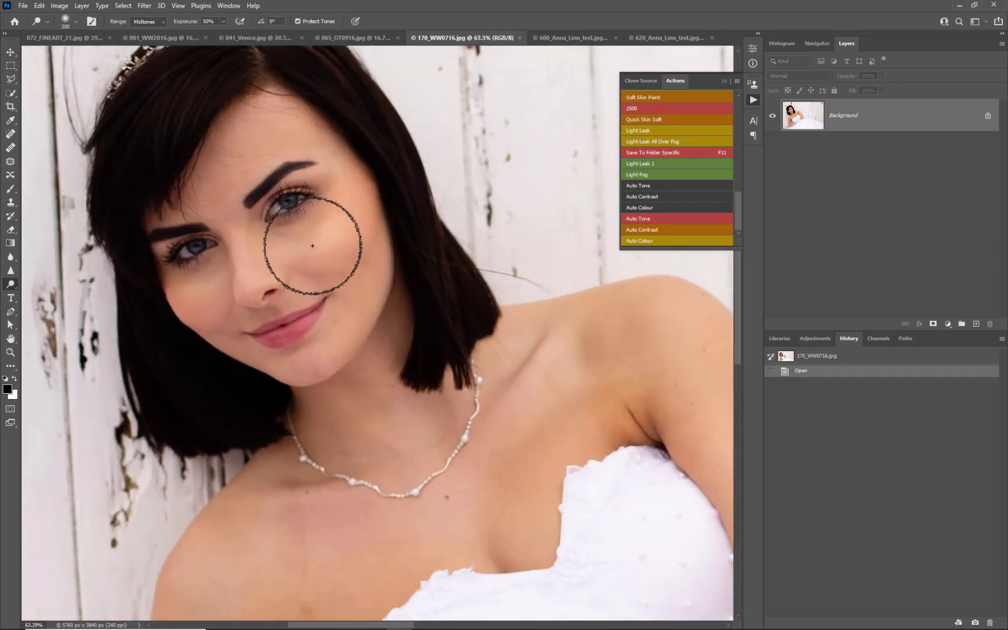
left_click(661, 231)
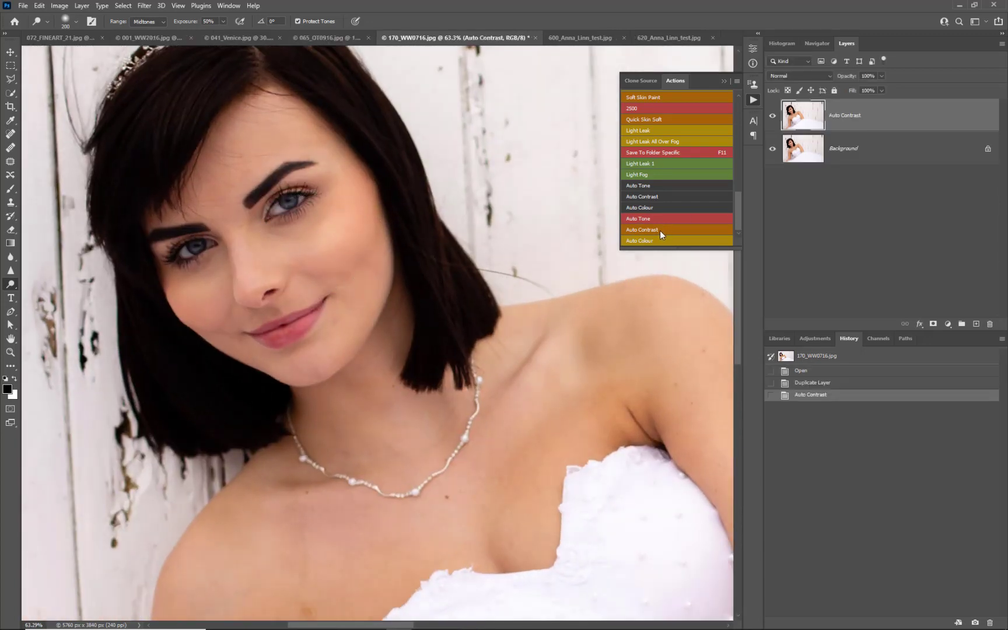
left_click(659, 219)
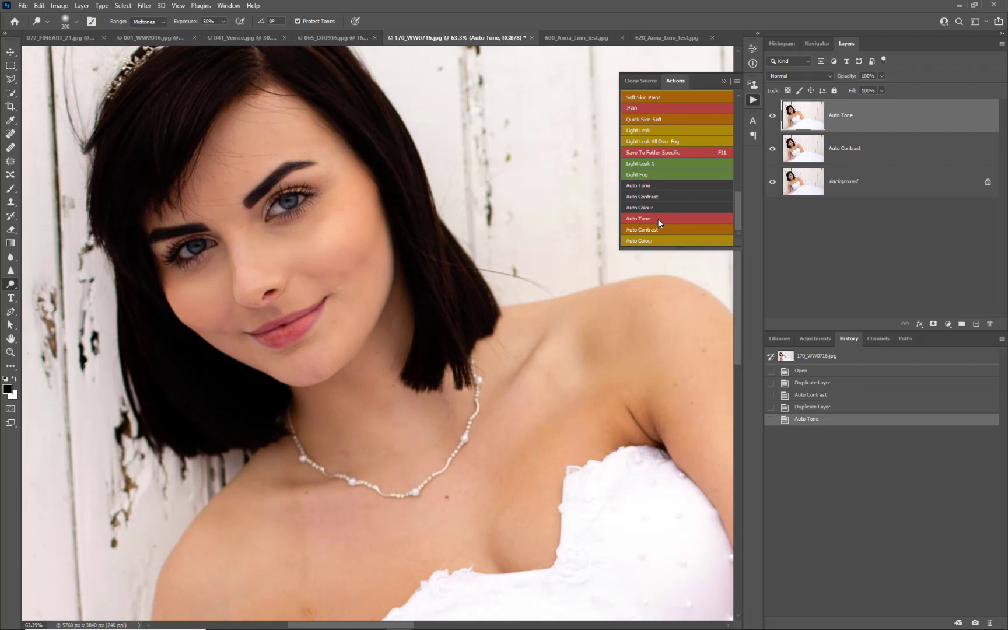
- Play the yellow Auto Colour action on the photo of the model with red wings
left_click(577, 38)
scroll(436, 202, "up", 3)
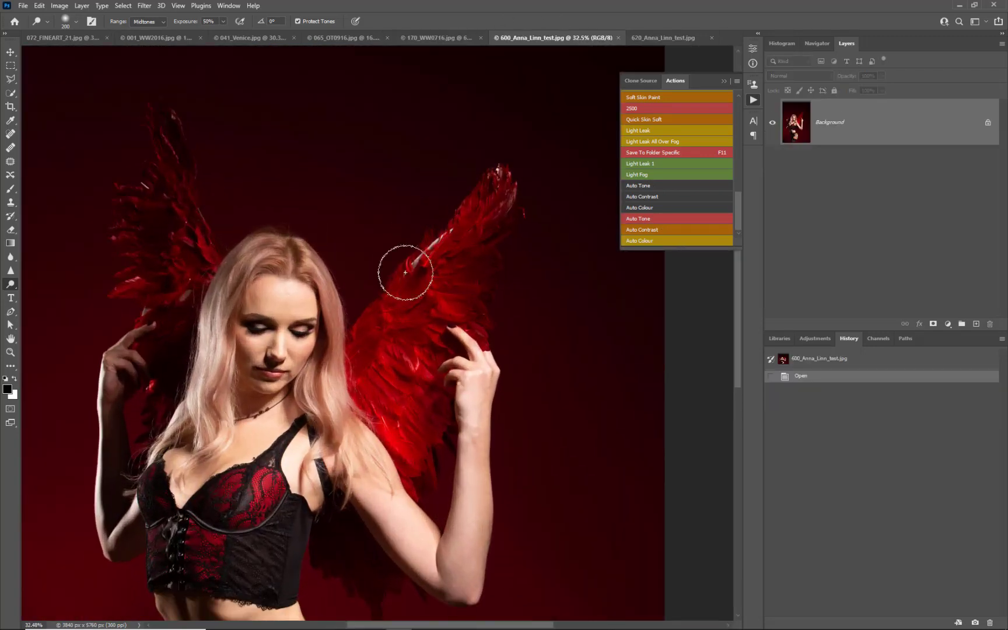
left_click_drag(394, 331, 406, 232)
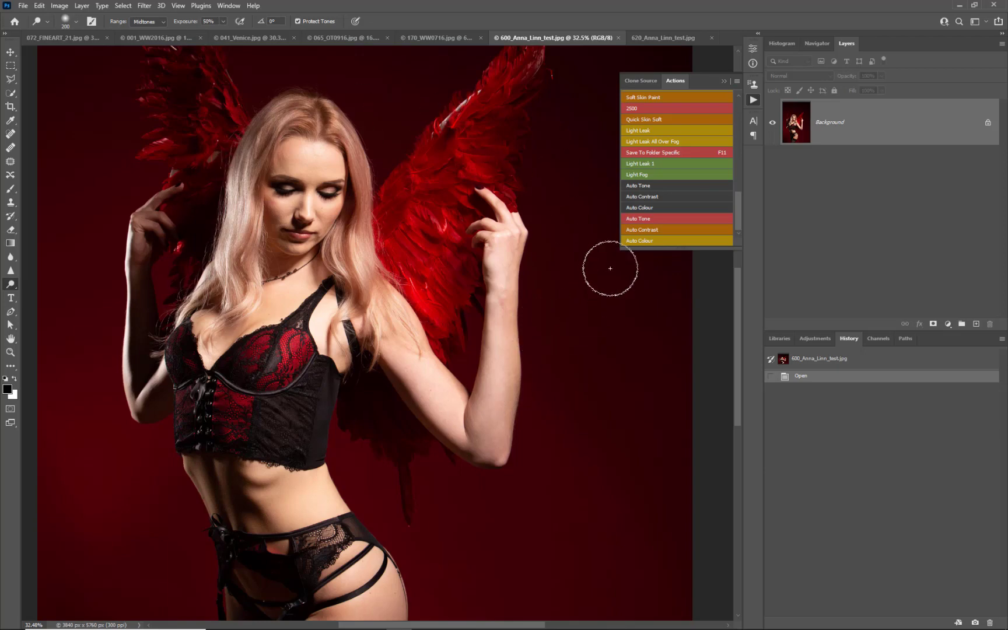
left_click(633, 241)
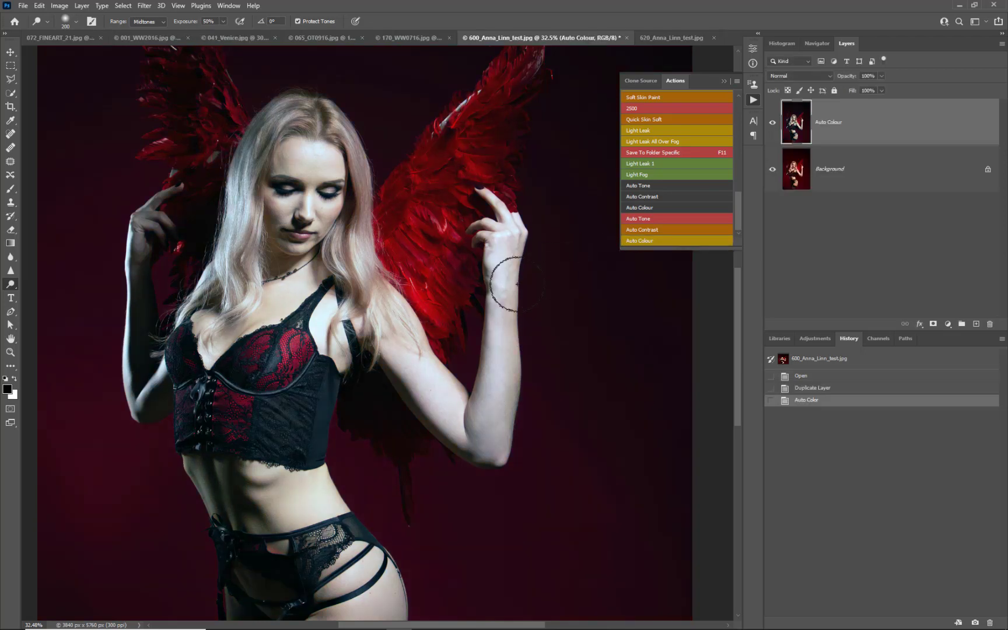
- Hide the Auto Colour layer on the red-wings photo to compare it with the original, and delete that layer
scroll(514, 283, "down", 4)
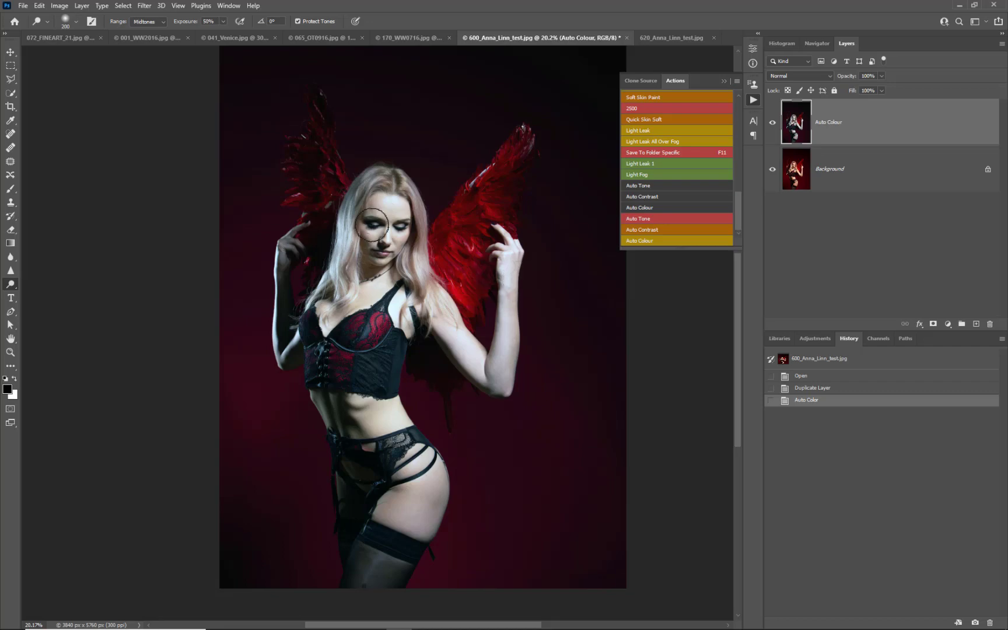
scroll(382, 211, "up", 6)
left_click(770, 124)
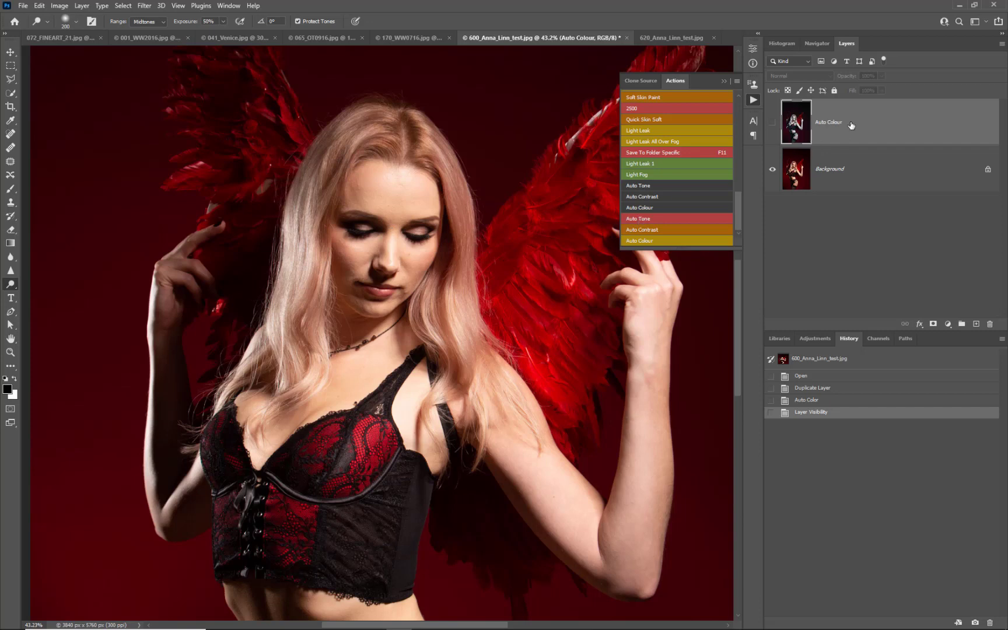
left_click_drag(852, 126, 990, 324)
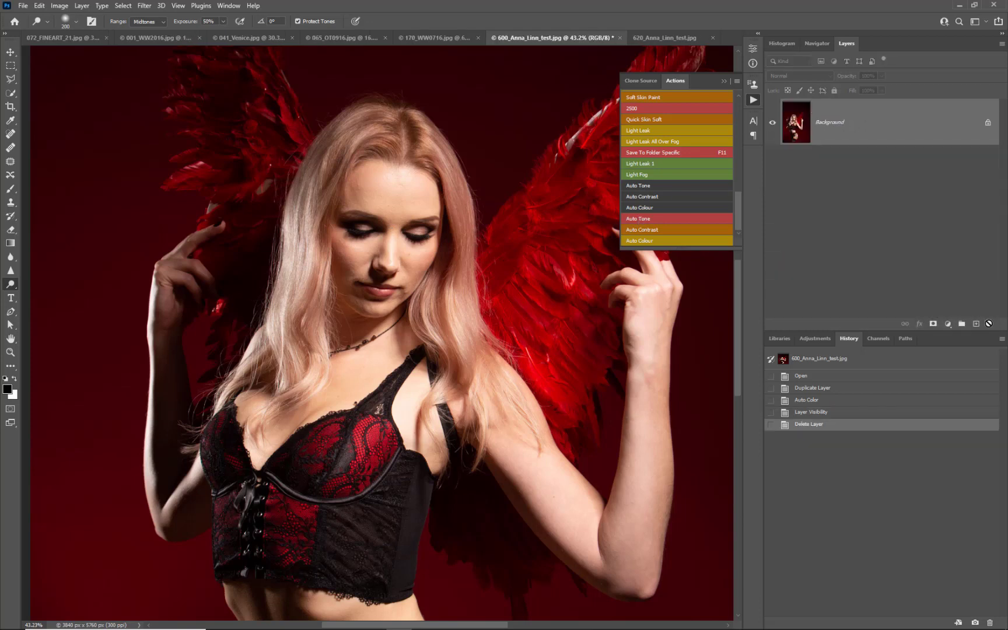
- Play the red Auto Tone action on the red-wings photo and toggle the resulting layer's visibility to compare it with the Background
left_click(664, 218)
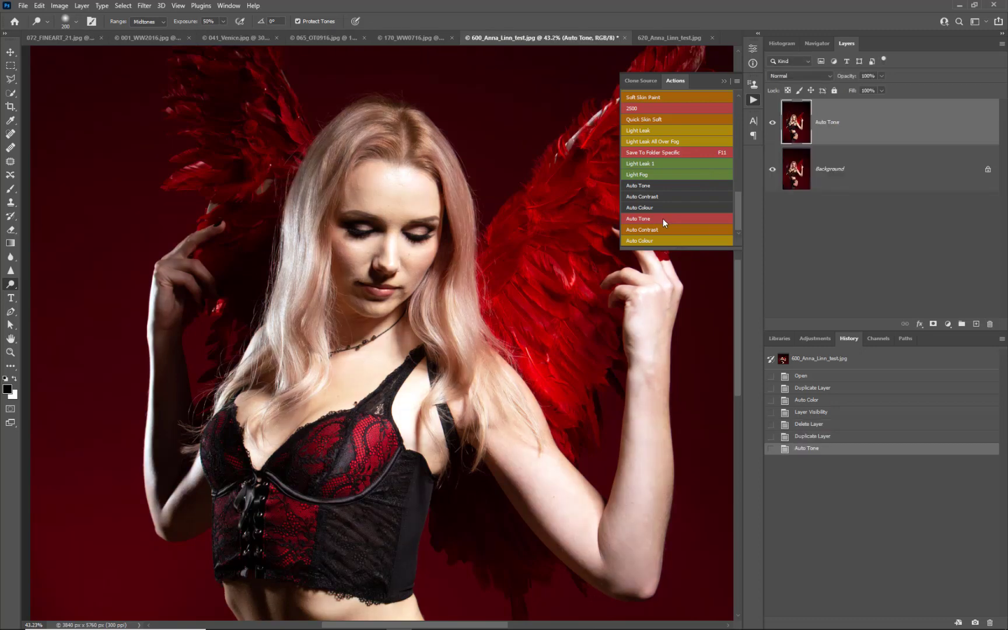
scroll(458, 254, "down", 1)
scroll(458, 254, "down", 3)
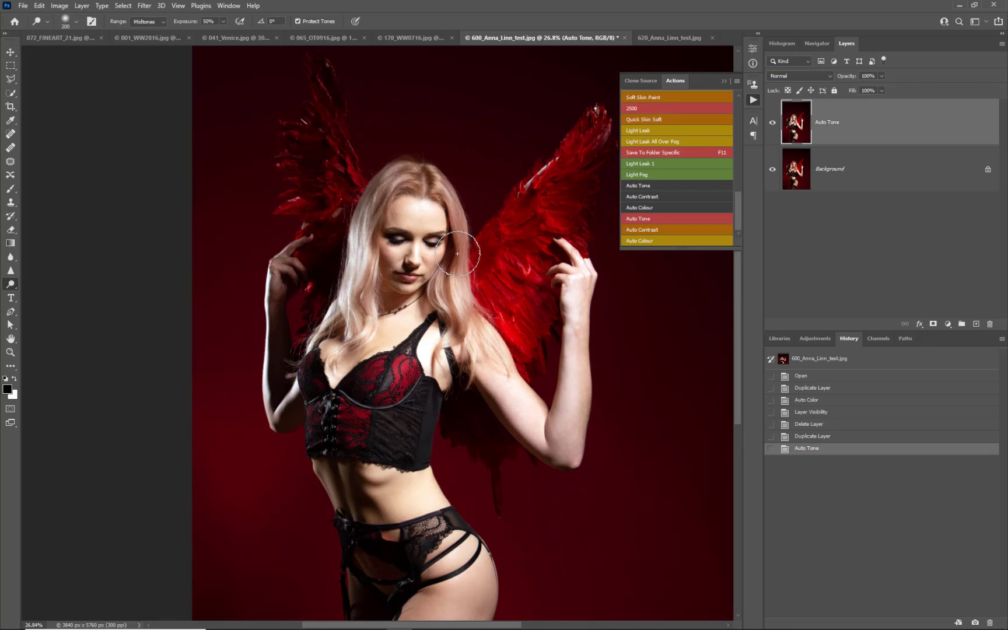
left_click(773, 123)
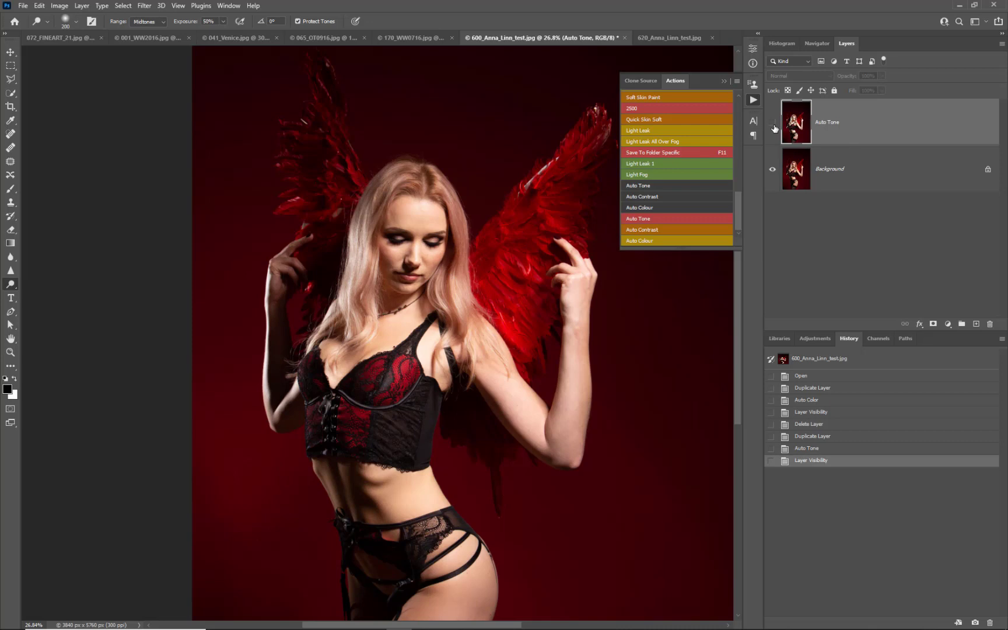
left_click(774, 128)
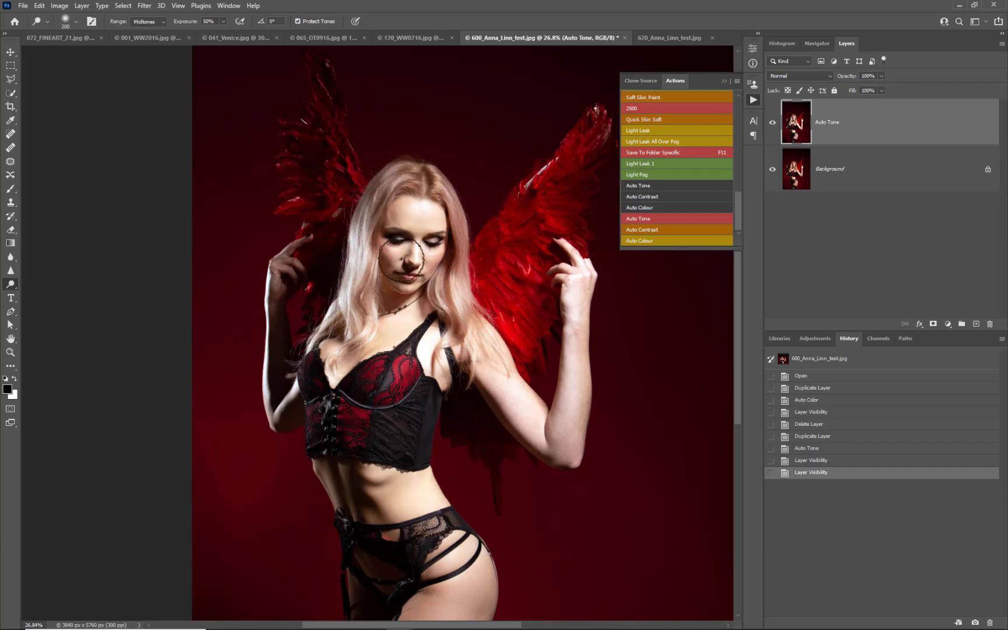
- Try the Auto Tone layer at 50% and 5% opacity, and restore its opacity to 100%
left_click(848, 77)
type("50")
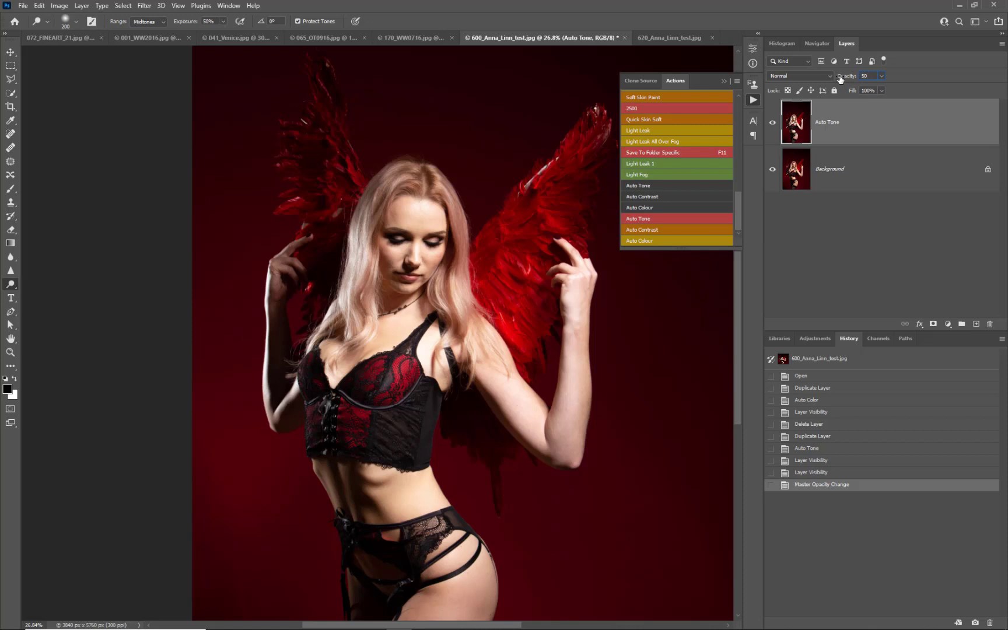
left_click_drag(841, 78, 871, 81)
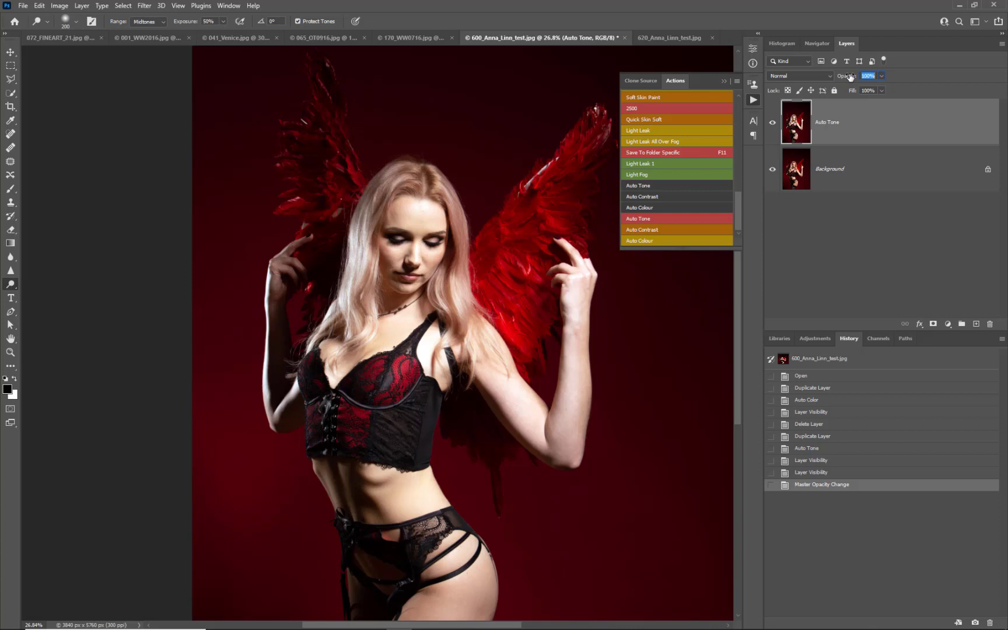
type("5")
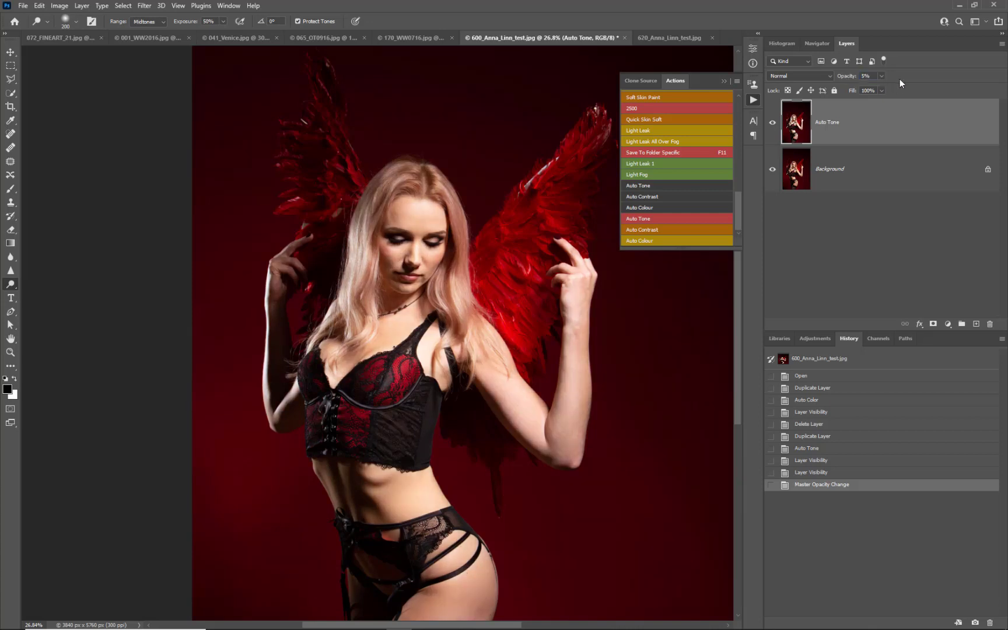
left_click(868, 76)
type("100")
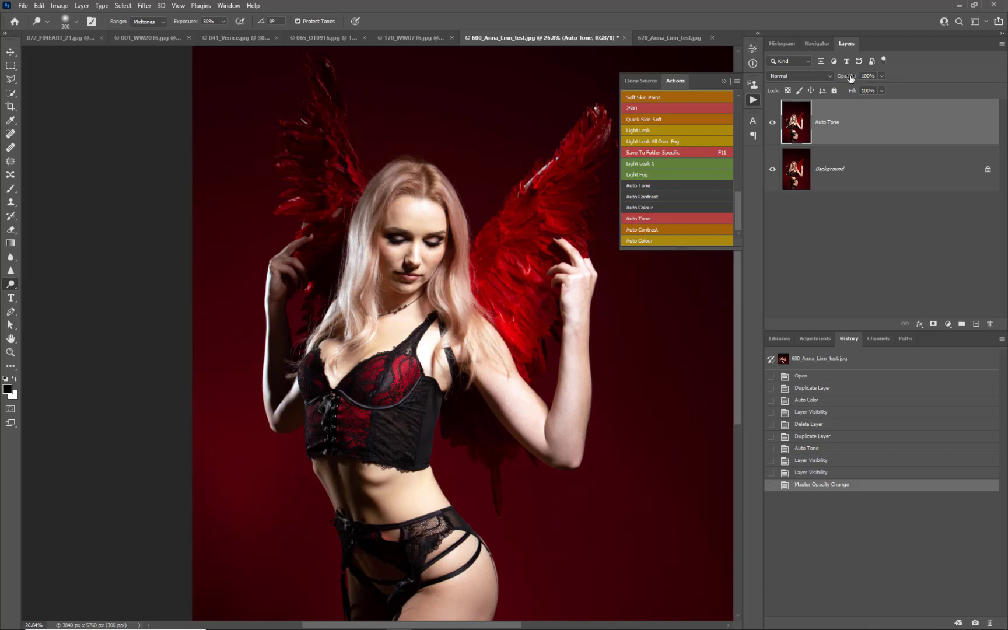
- Play the yellow Auto Colour action on the photo of the model in the black leather jacket
left_click(647, 35)
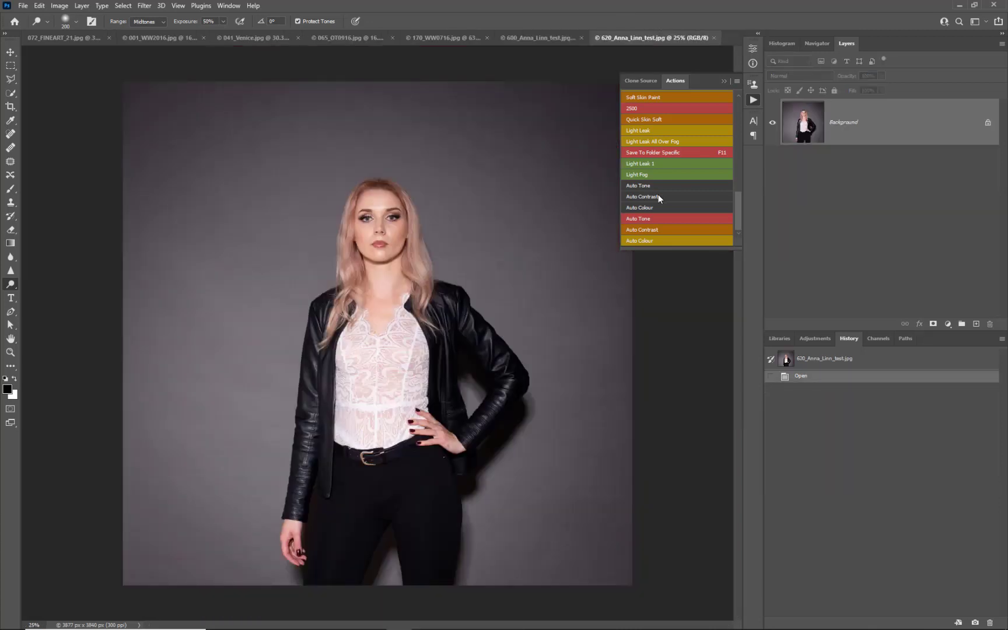
left_click(649, 240)
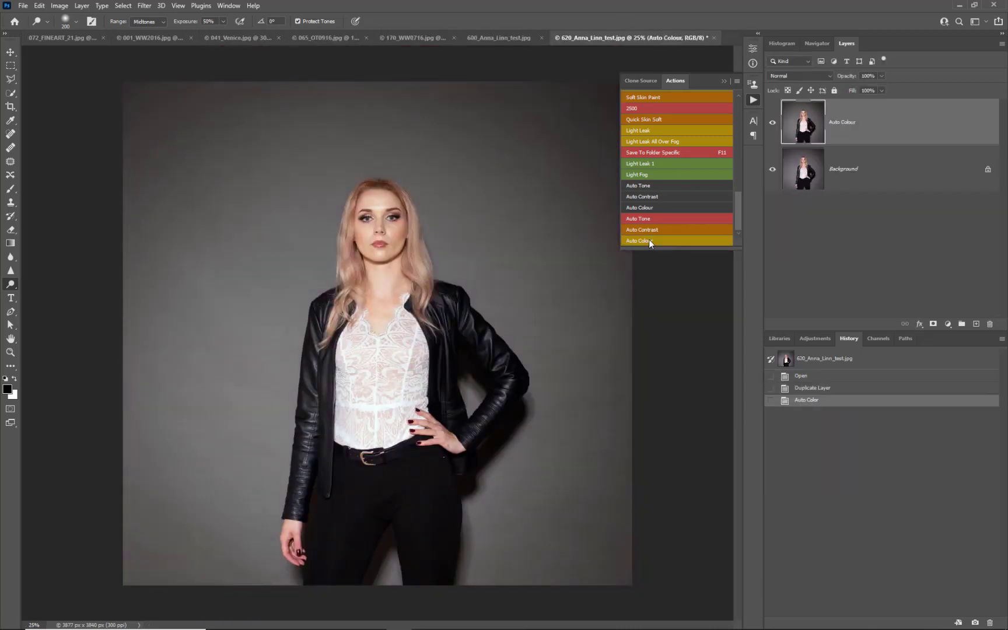